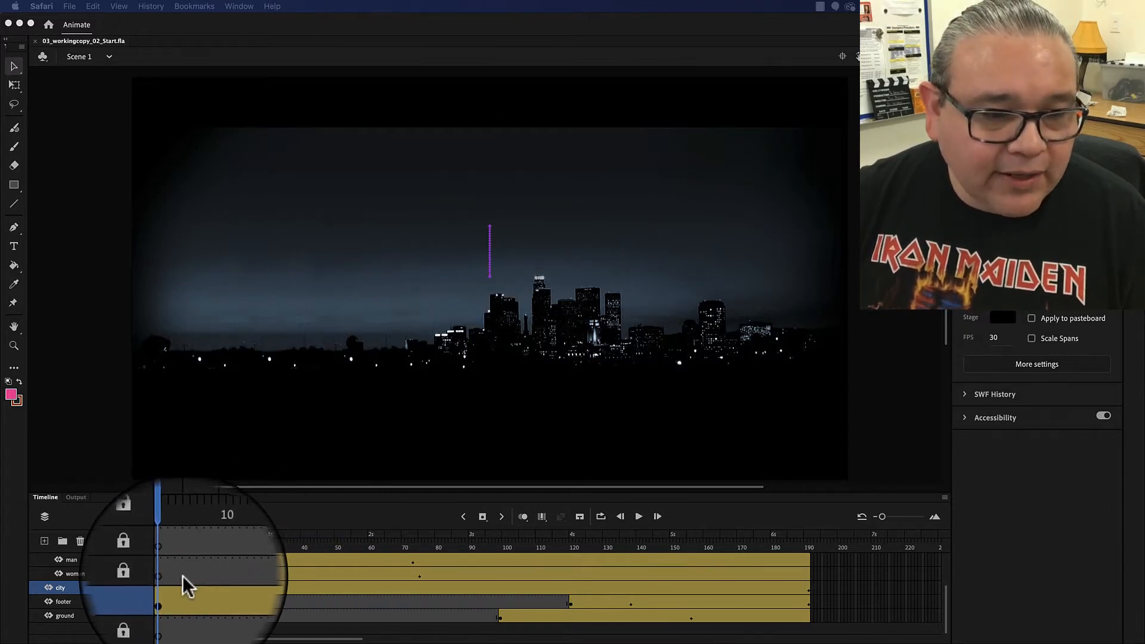
- Scrub through the timeline from the start to preview the animation
click(173, 590)
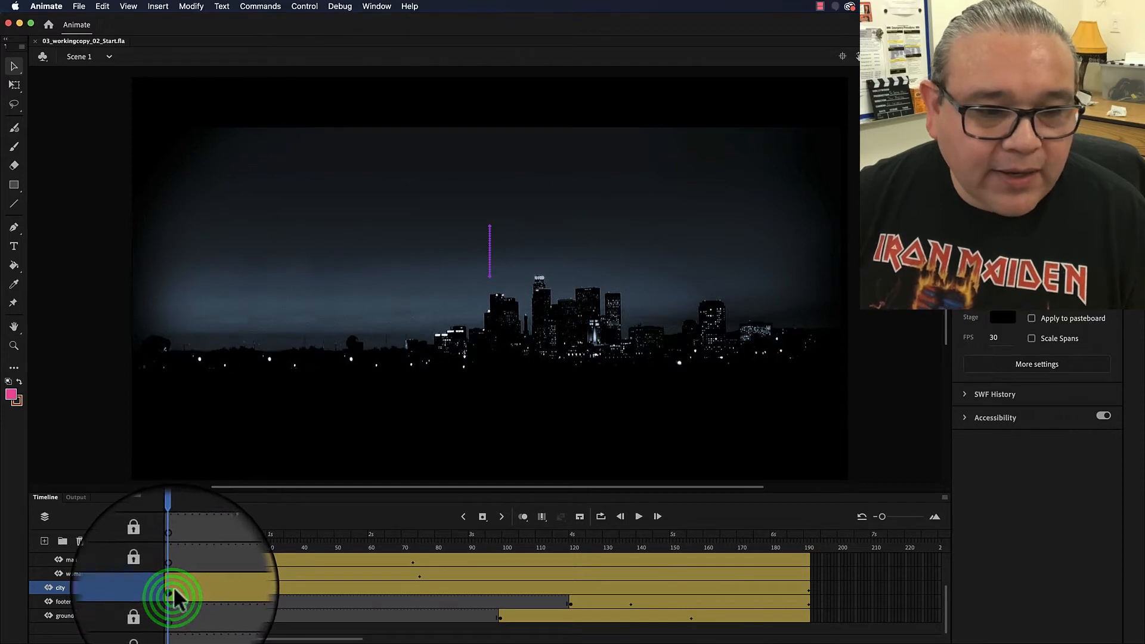
drag(172, 534, 517, 538)
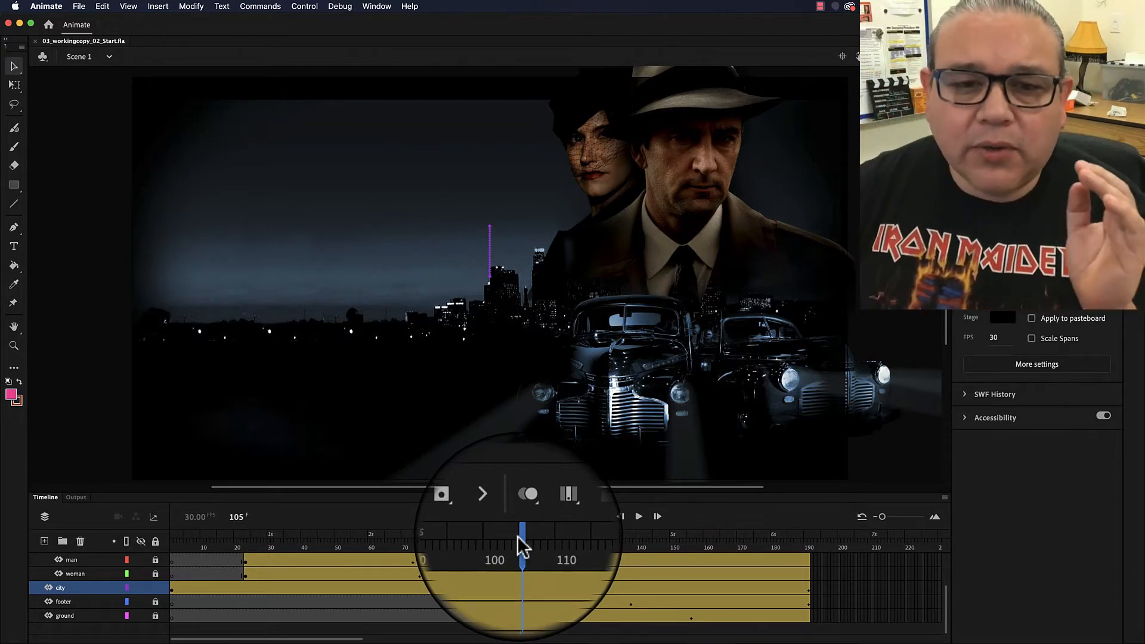
drag(520, 544, 180, 547)
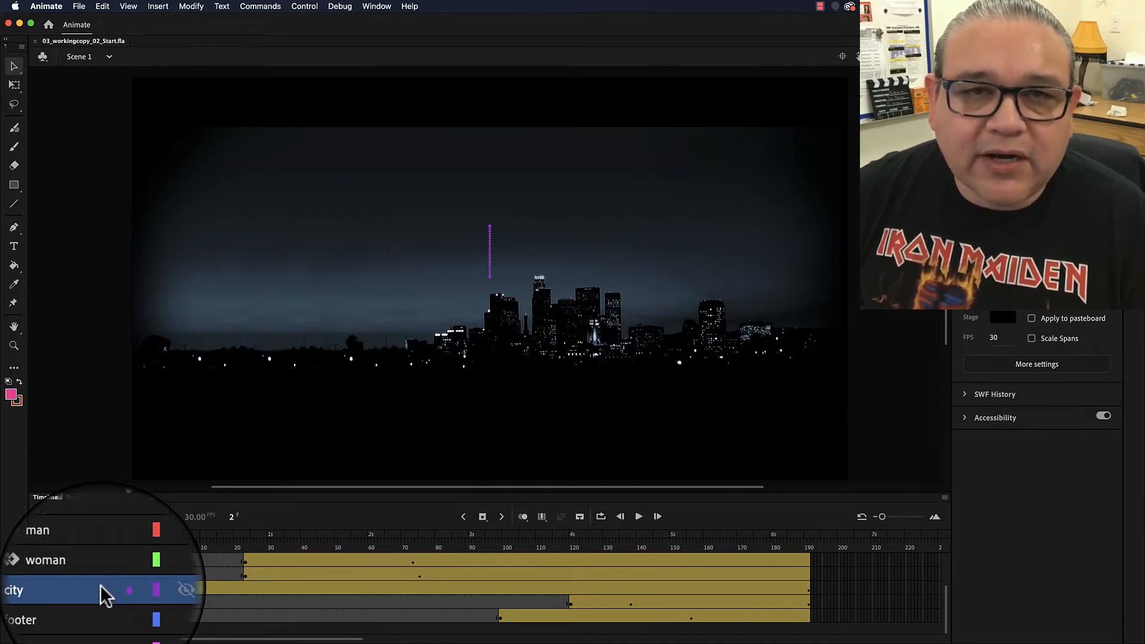
- Extend the city layer's tween so it ends at about frame 217
click(820, 585)
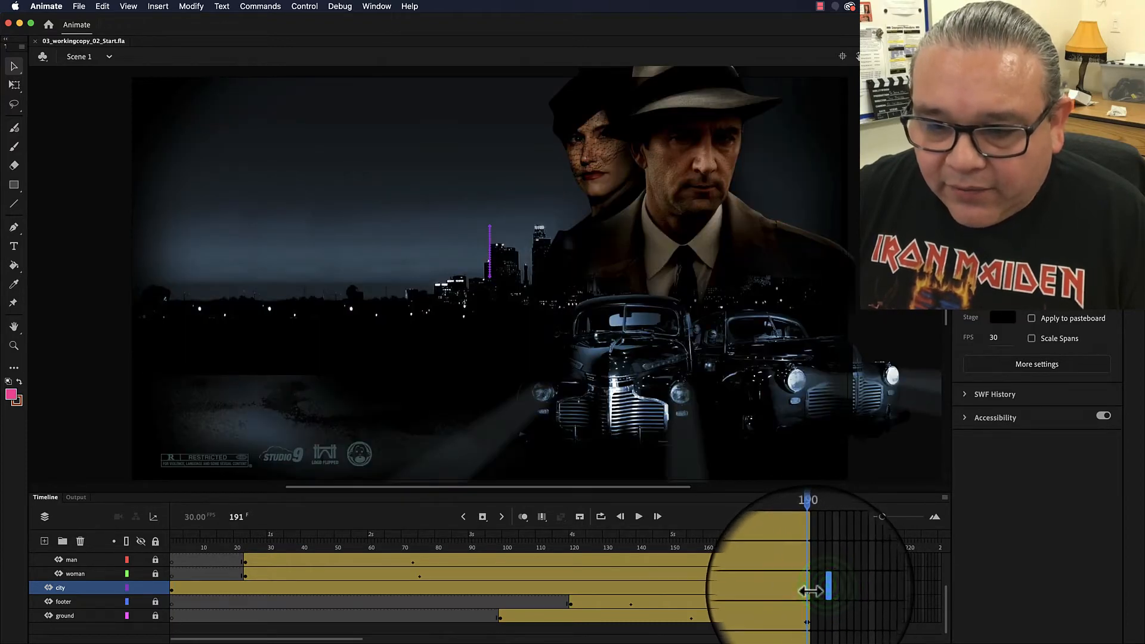
click(810, 591)
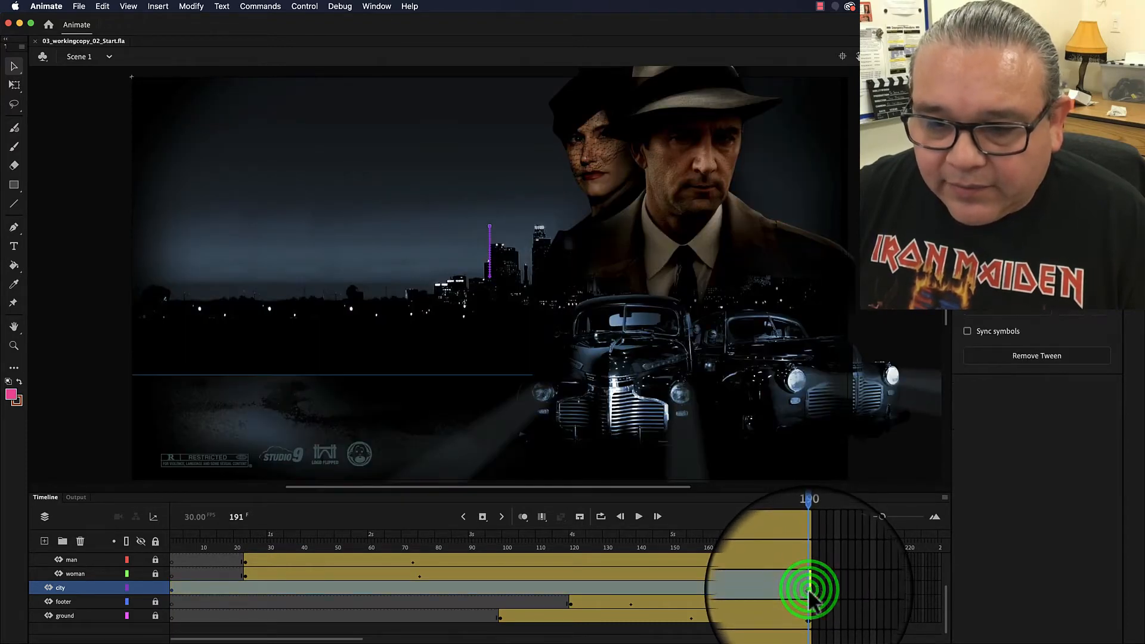
click(828, 592)
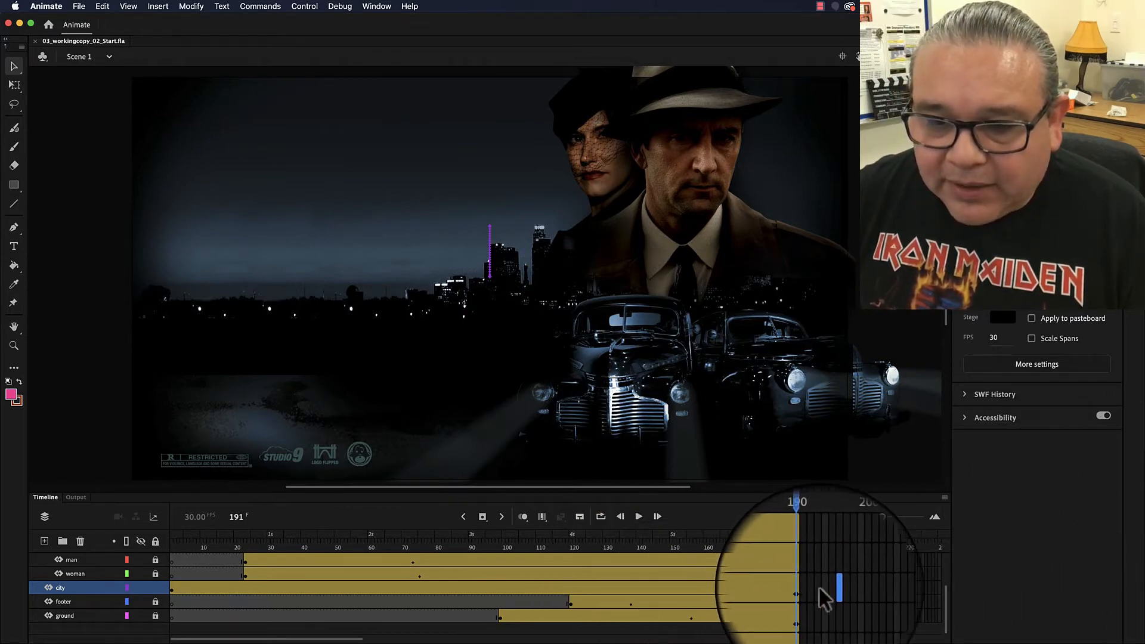
click(823, 591)
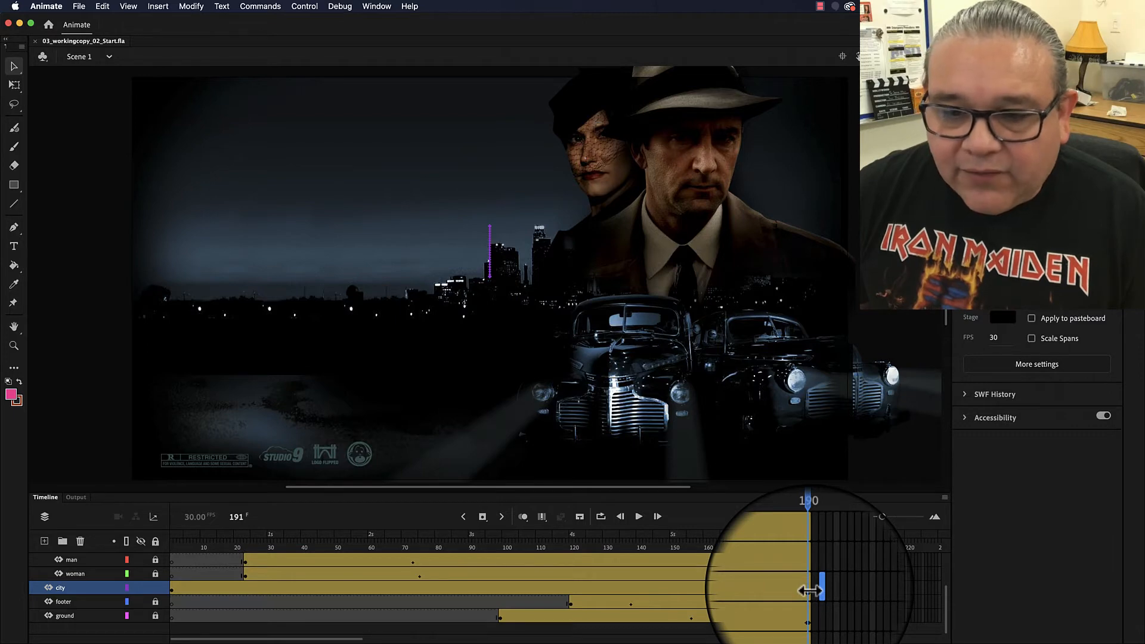
click(810, 590)
drag(809, 591, 896, 589)
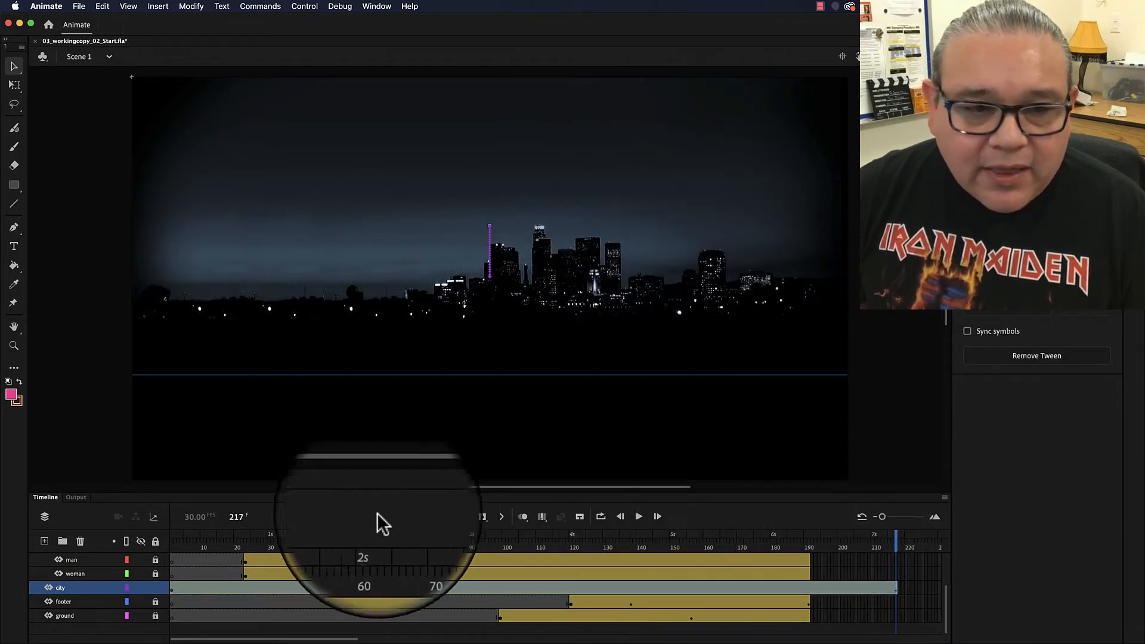
- Play the animation from frame 1 to preview the longer city layer
click(323, 542)
drag(304, 543, 145, 544)
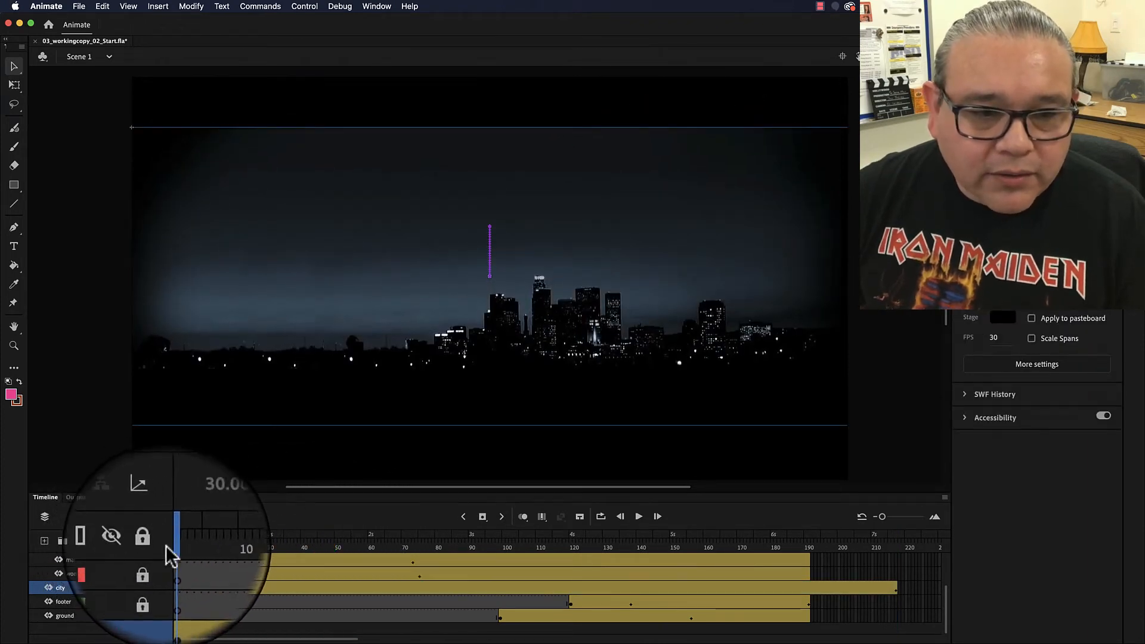
key(Return)
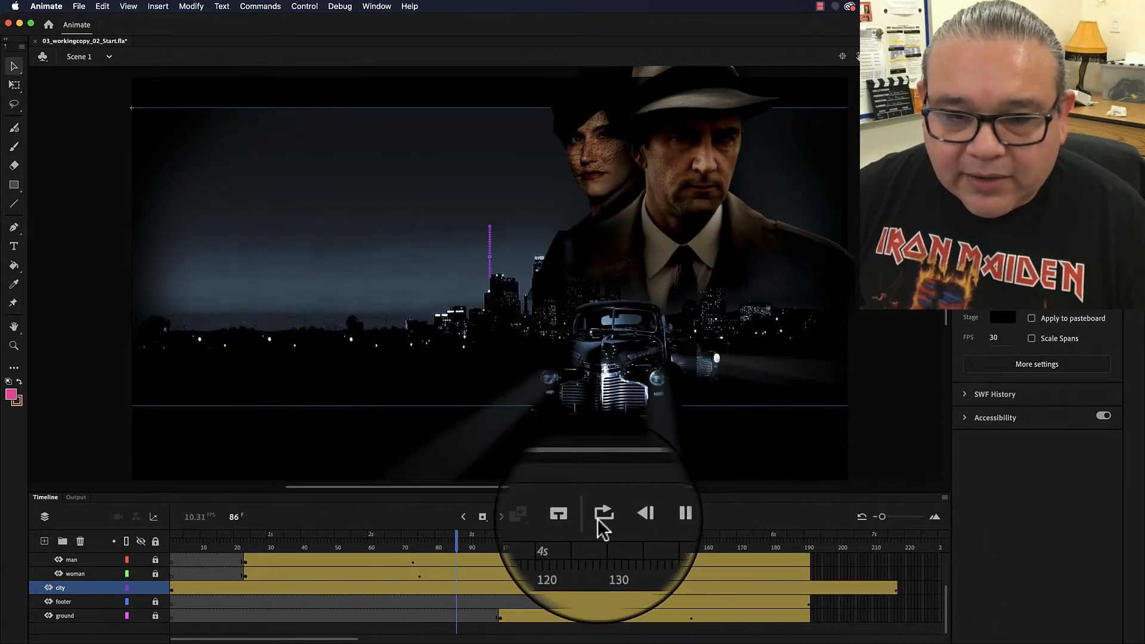
click(638, 517)
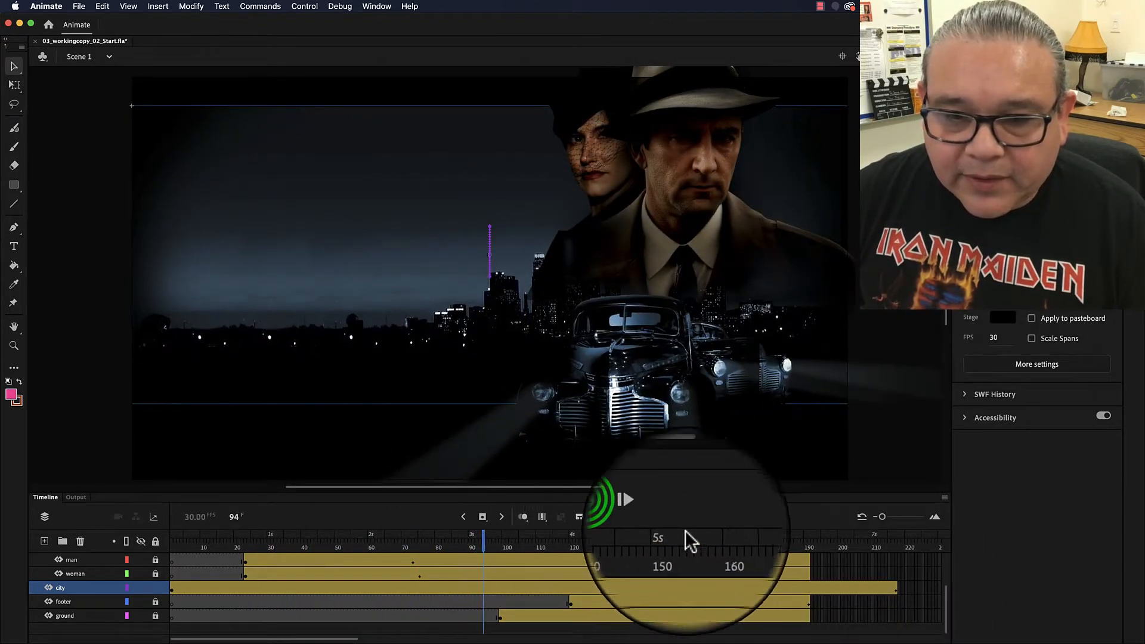
- Shorten the city layer's tween so it ends at frame 60
click(900, 590)
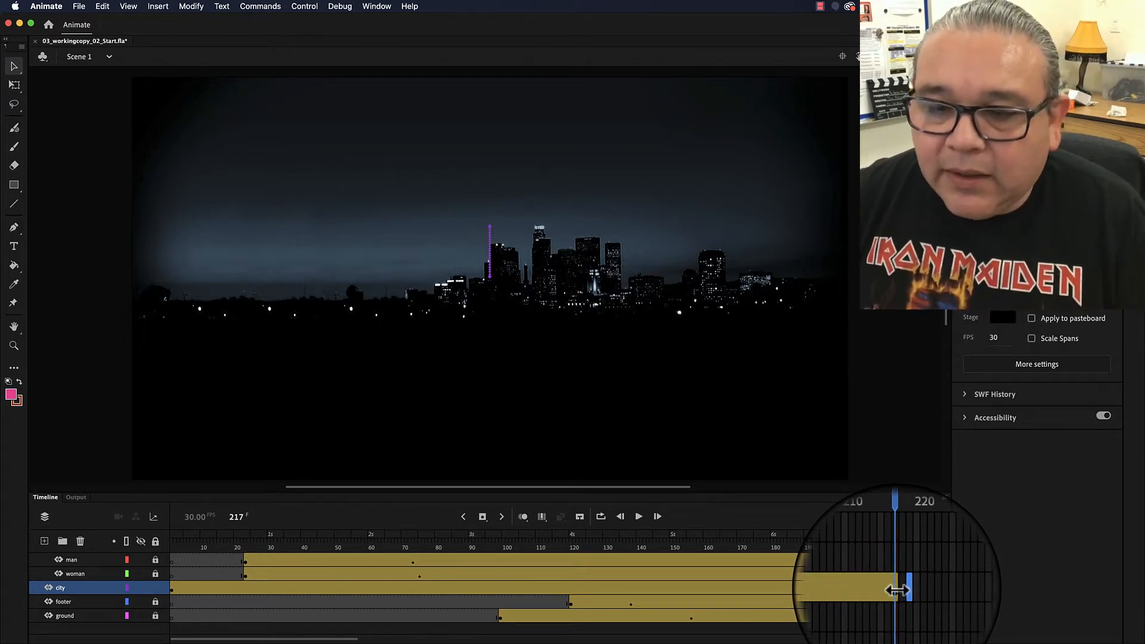
click(896, 590)
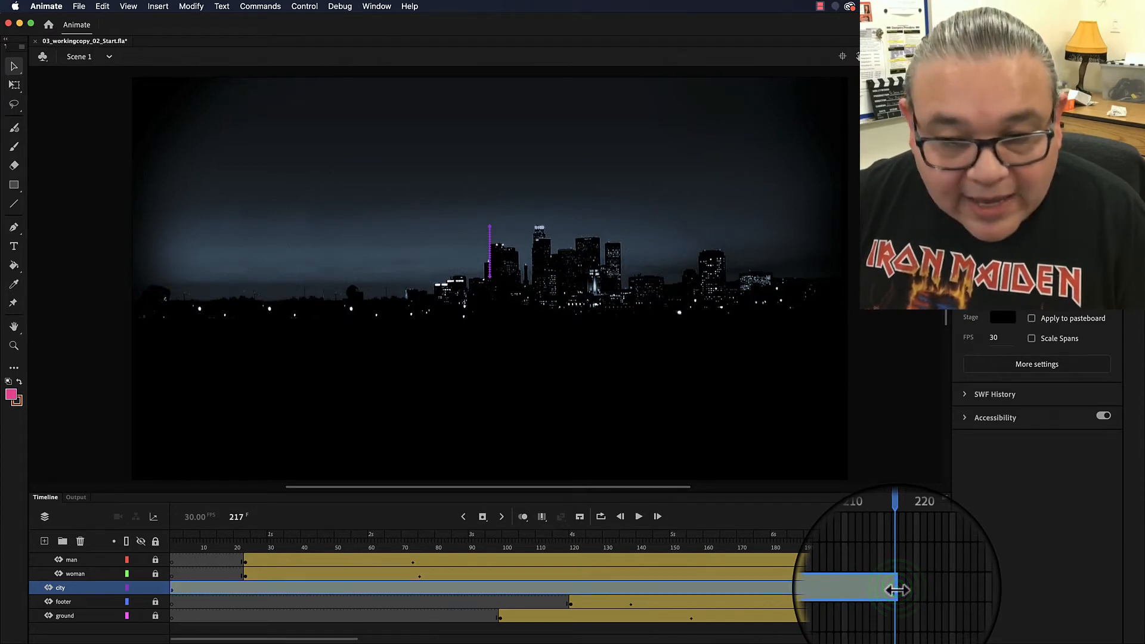
drag(896, 590, 369, 583)
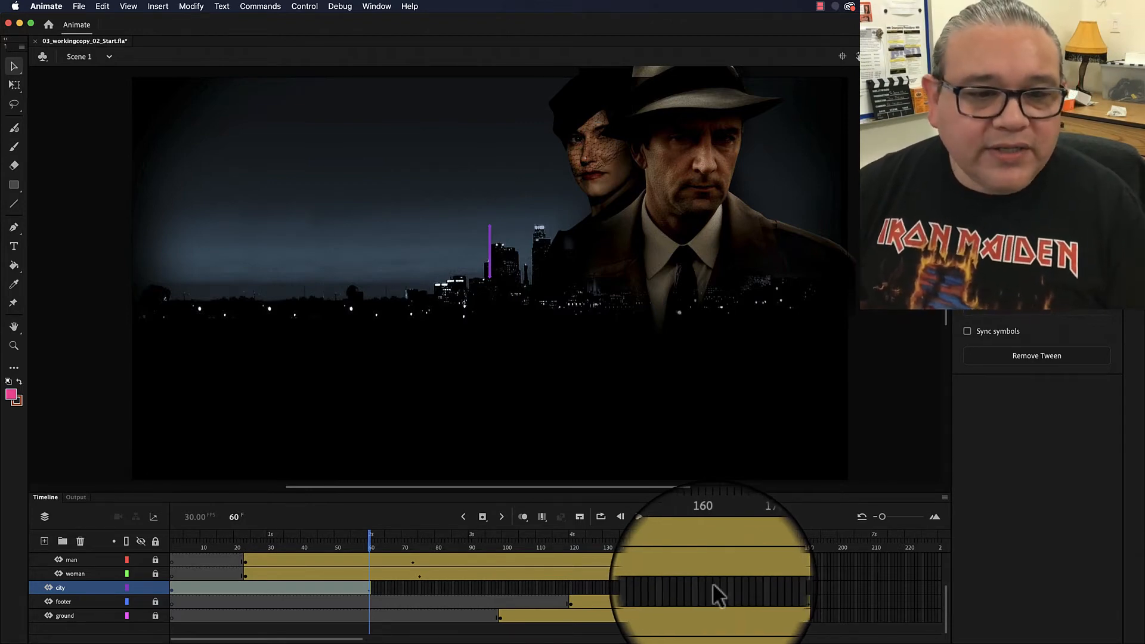
- Play the animation from frame 1 to review the shortened city layer
drag(371, 548, 154, 557)
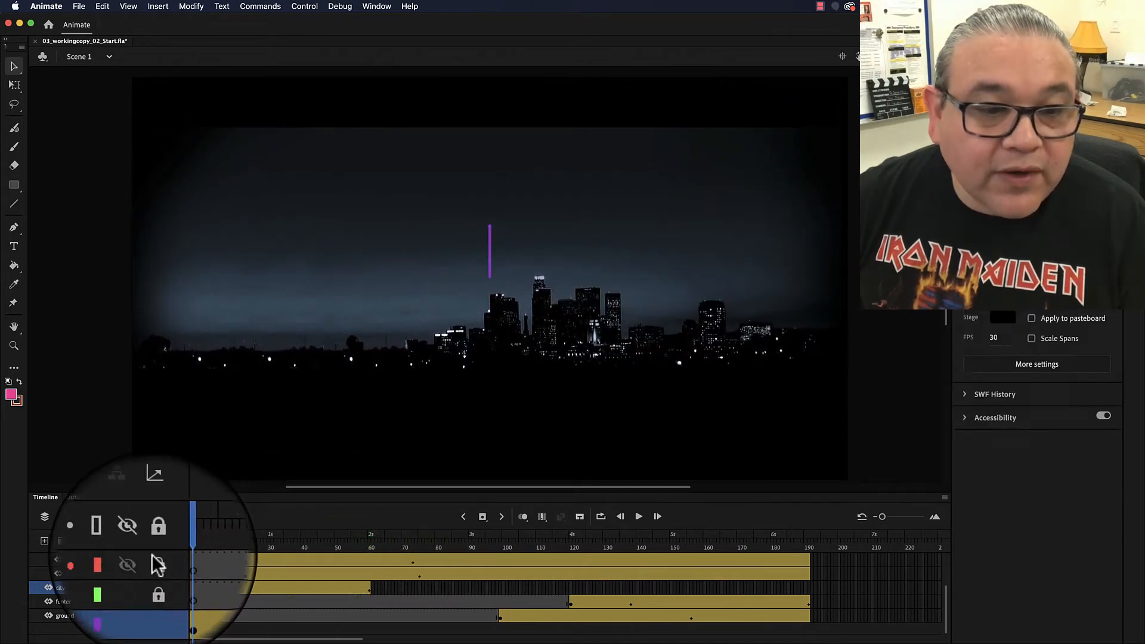
click(638, 519)
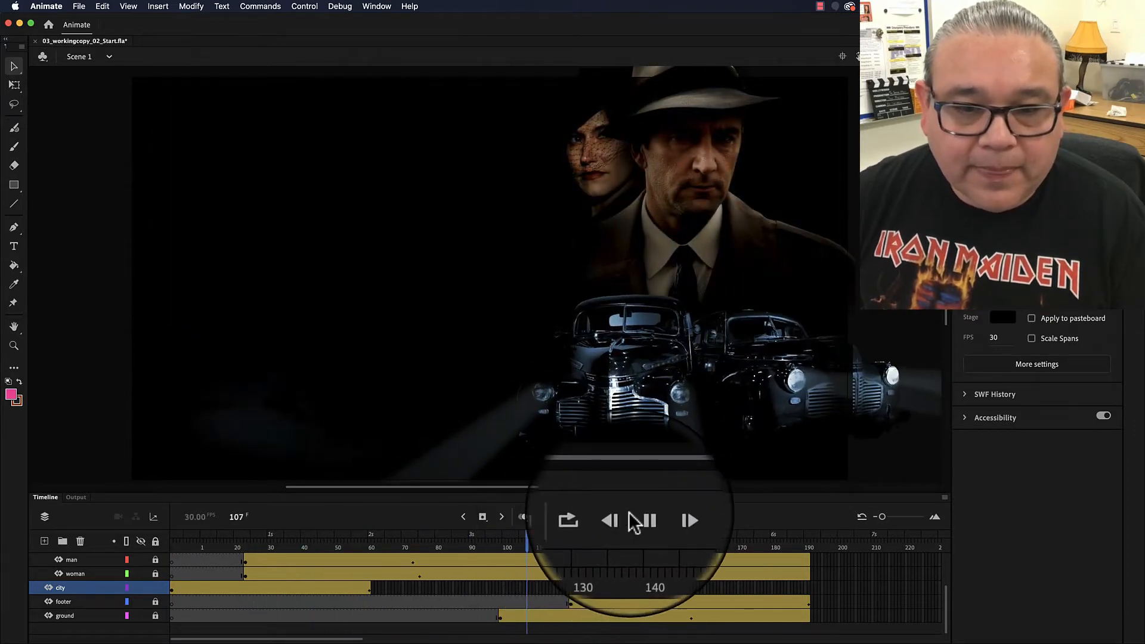
click(637, 518)
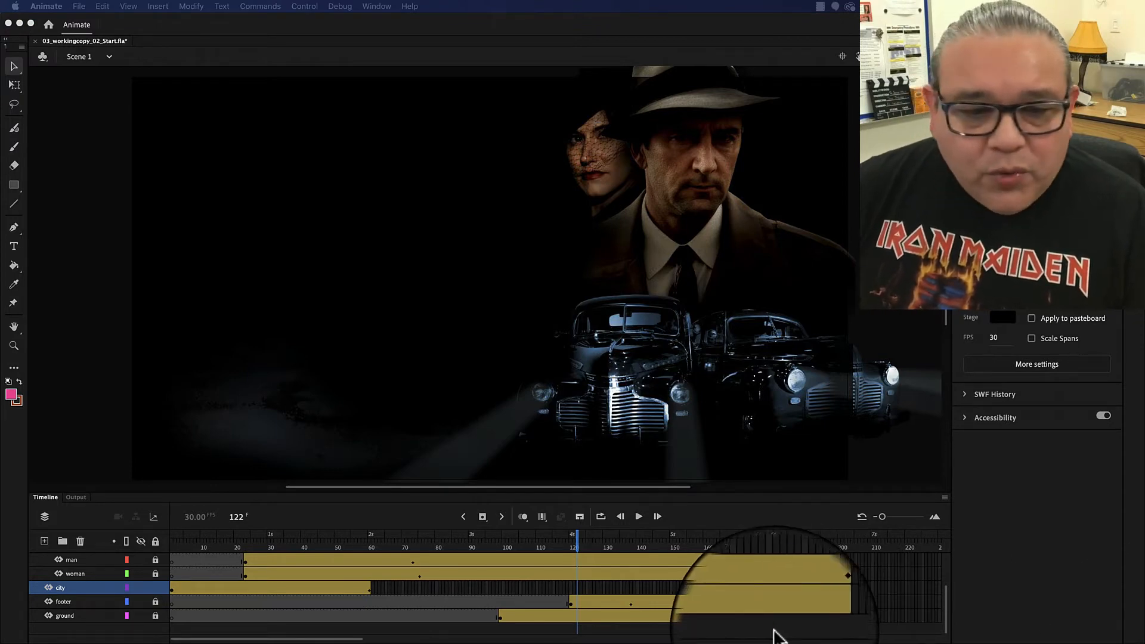
- Shorten the city tween to end at about frame 20 and play the animation from the start
drag(370, 591, 237, 591)
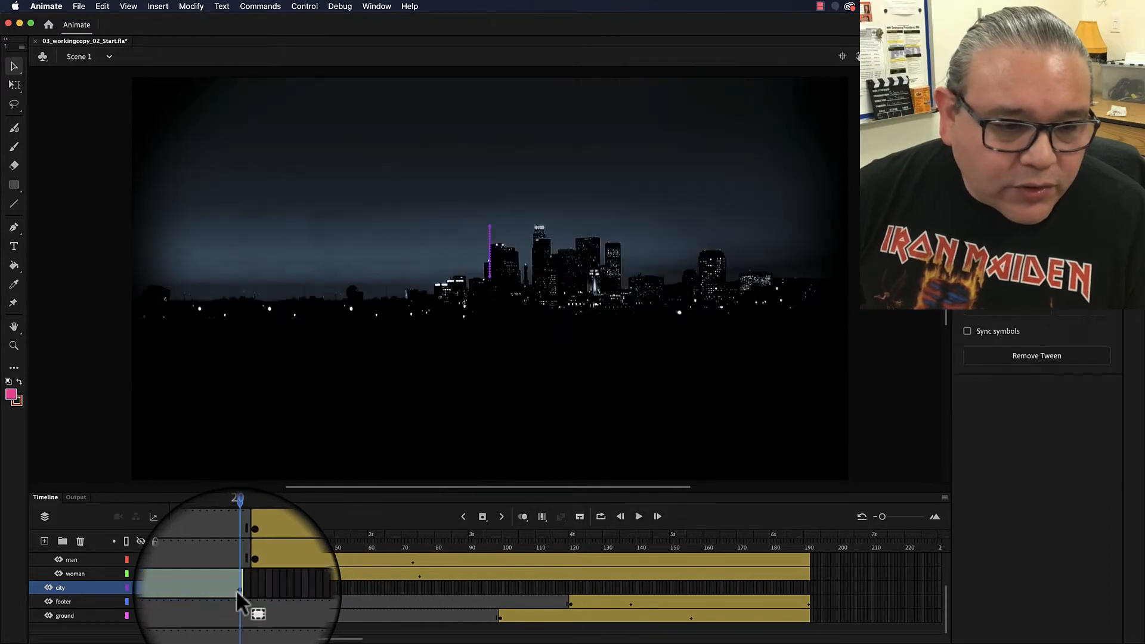
drag(239, 546, 127, 544)
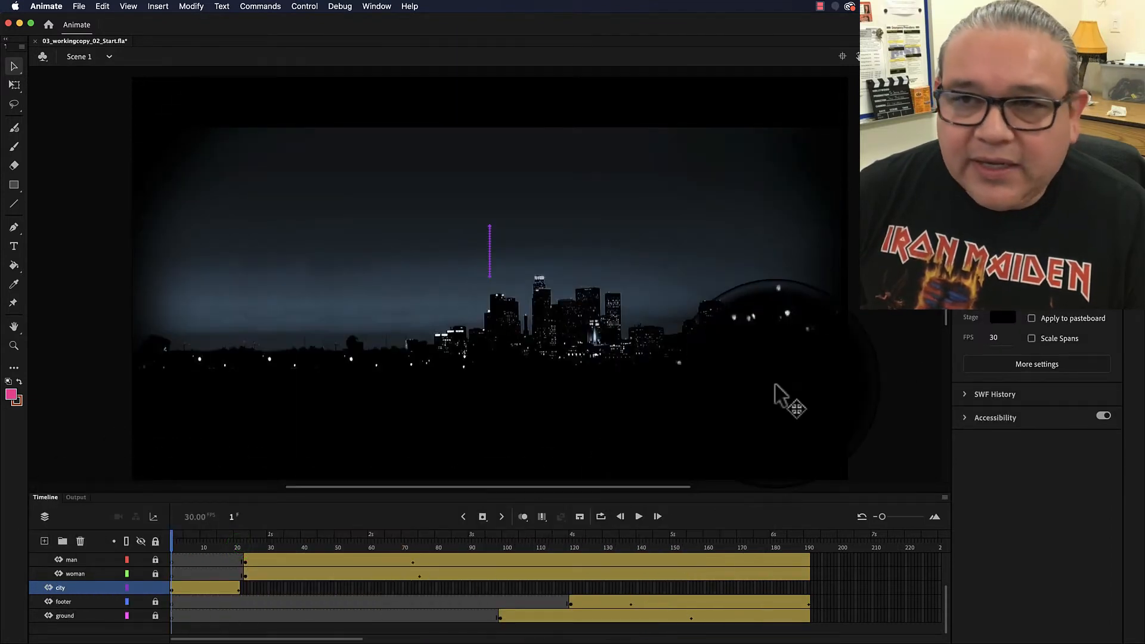
click(637, 516)
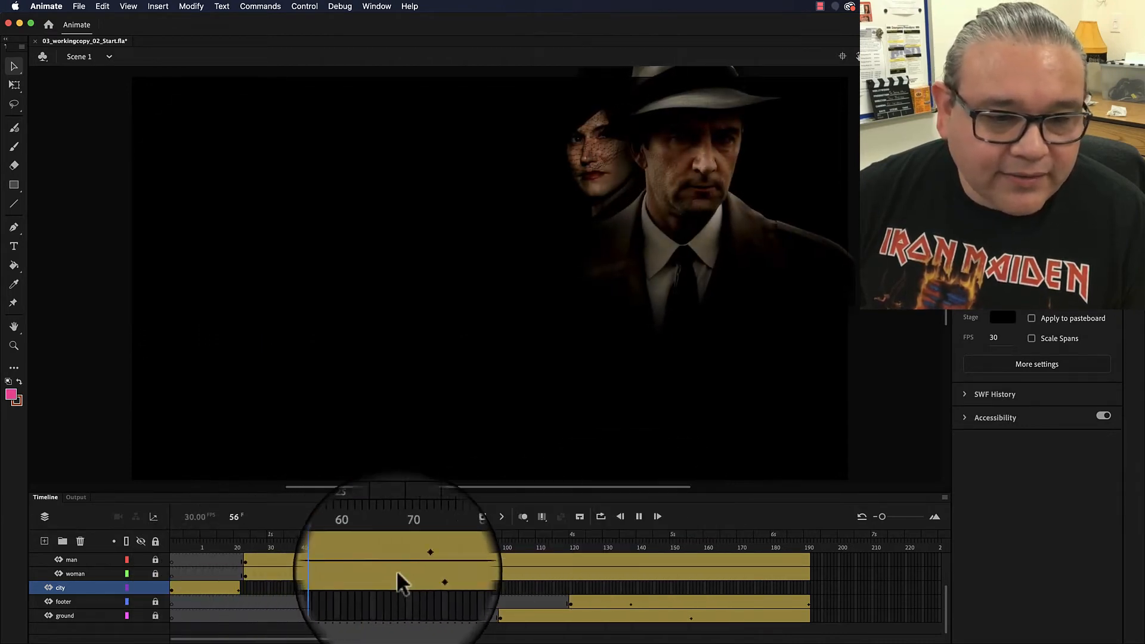
click(634, 515)
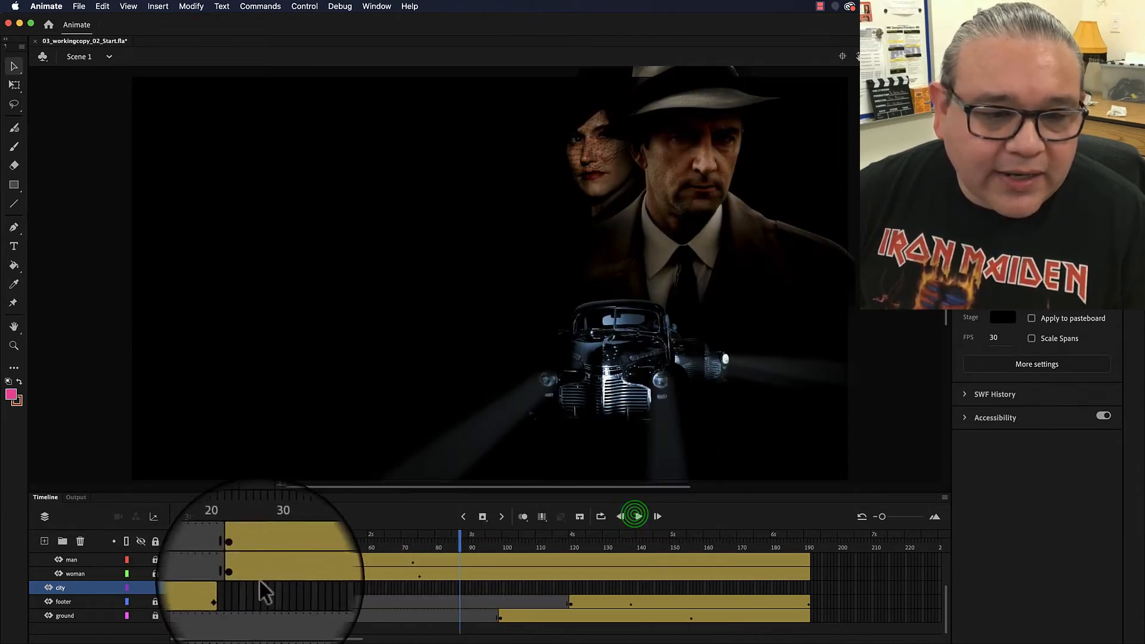
- Extend the city tween back so it ends at frame 60
click(205, 589)
drag(269, 590, 370, 579)
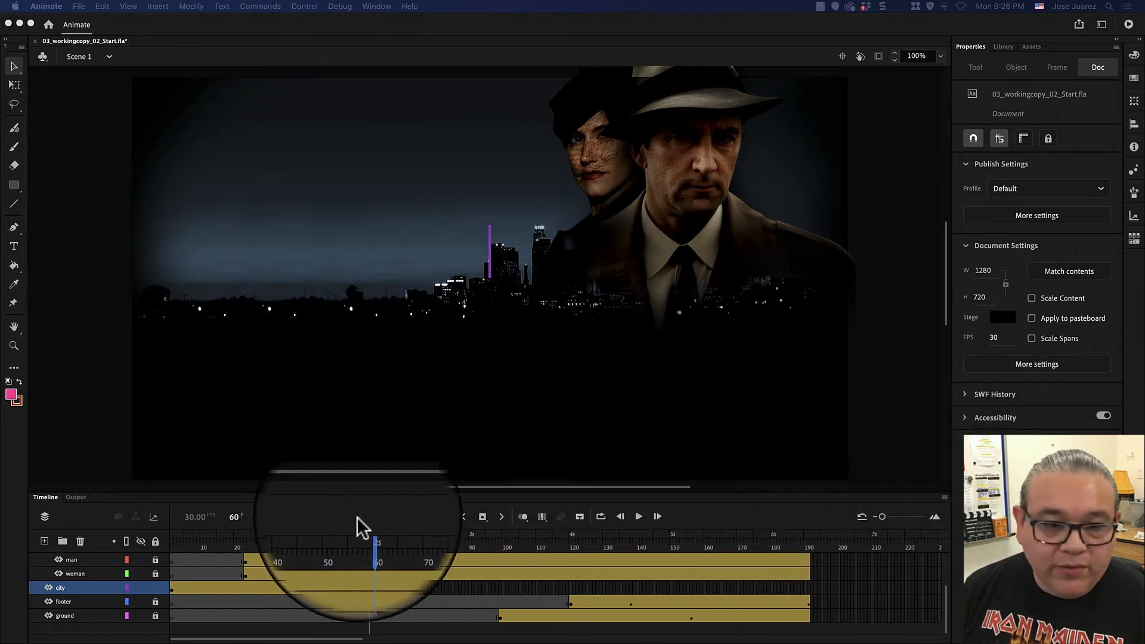
- Scrub the playhead across frames 60 to 100 to inspect where the city layer ends
click(369, 540)
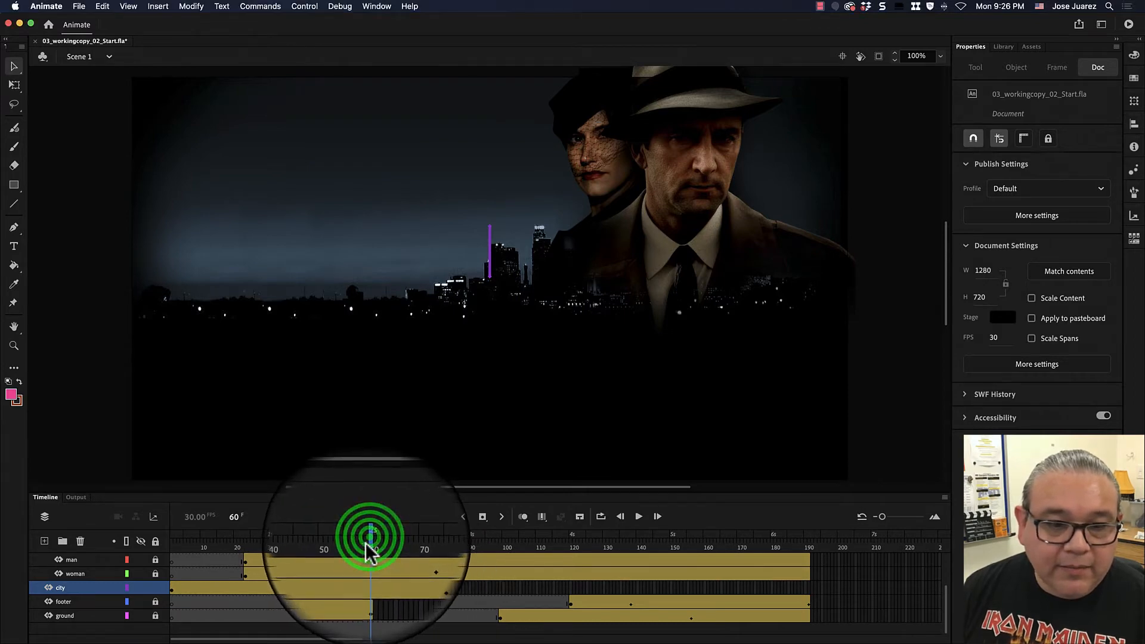
drag(367, 539, 509, 540)
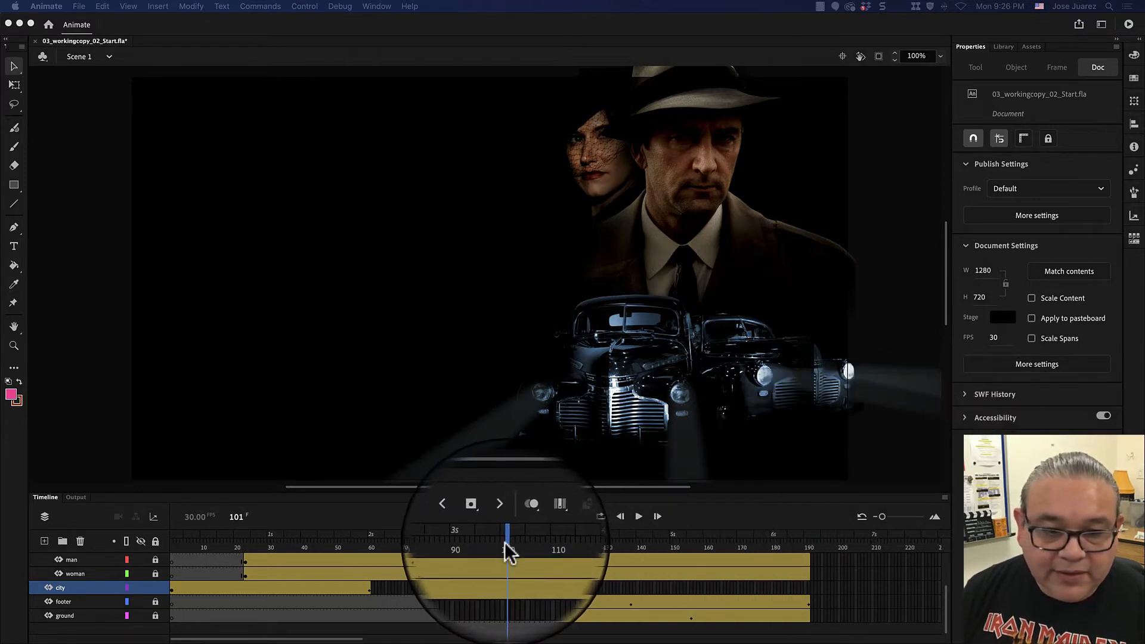
drag(422, 588, 470, 575)
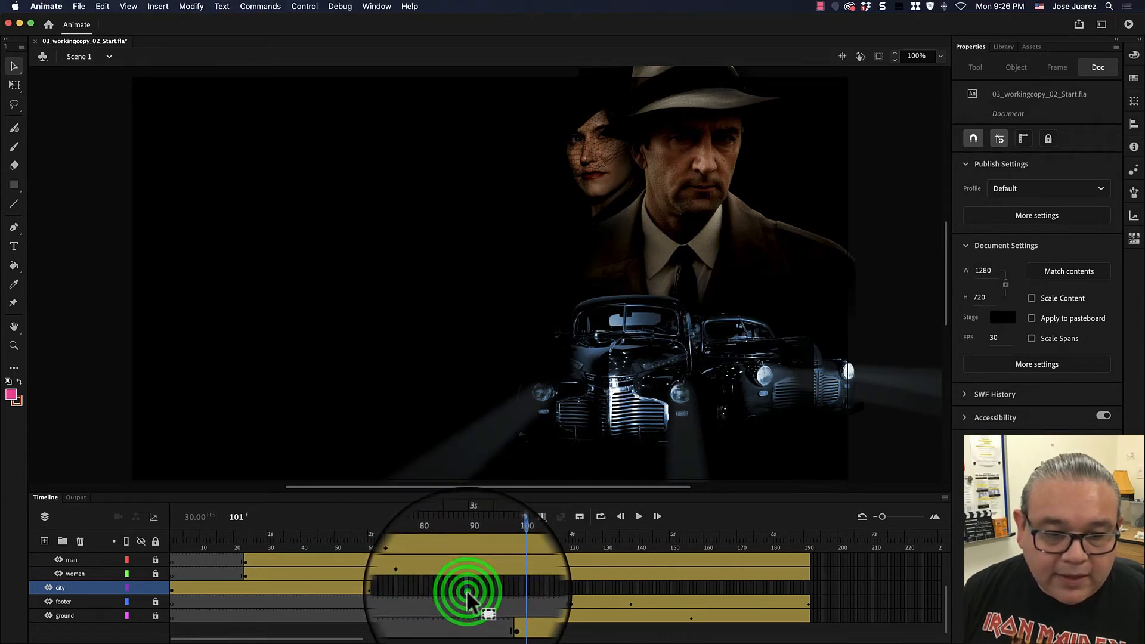
drag(464, 532, 386, 540)
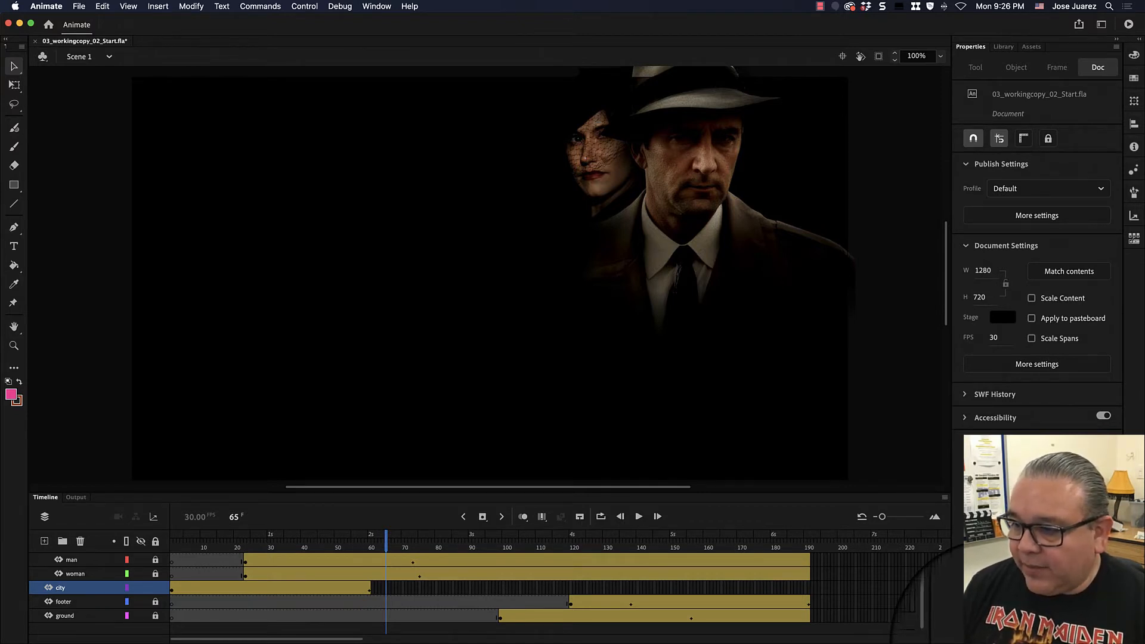
mouse_move(386, 543)
mouse_down()
mouse_move(399, 543)
mouse_move(375, 540)
mouse_up()
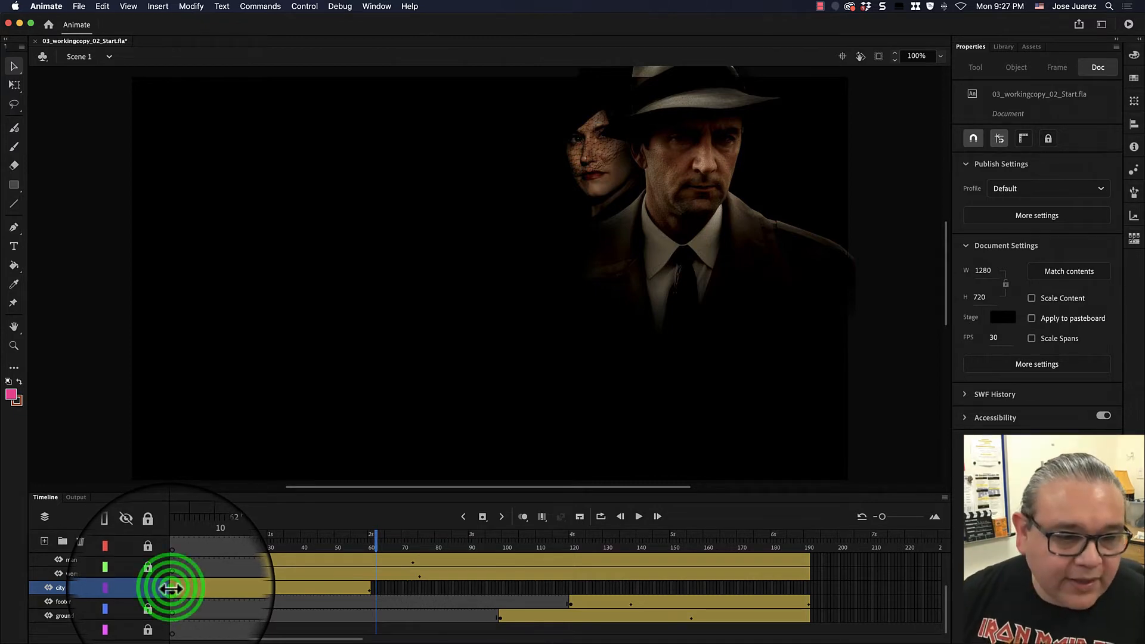
- Shift the city tween's start a few frames later and play the animation from frame 1
click(171, 589)
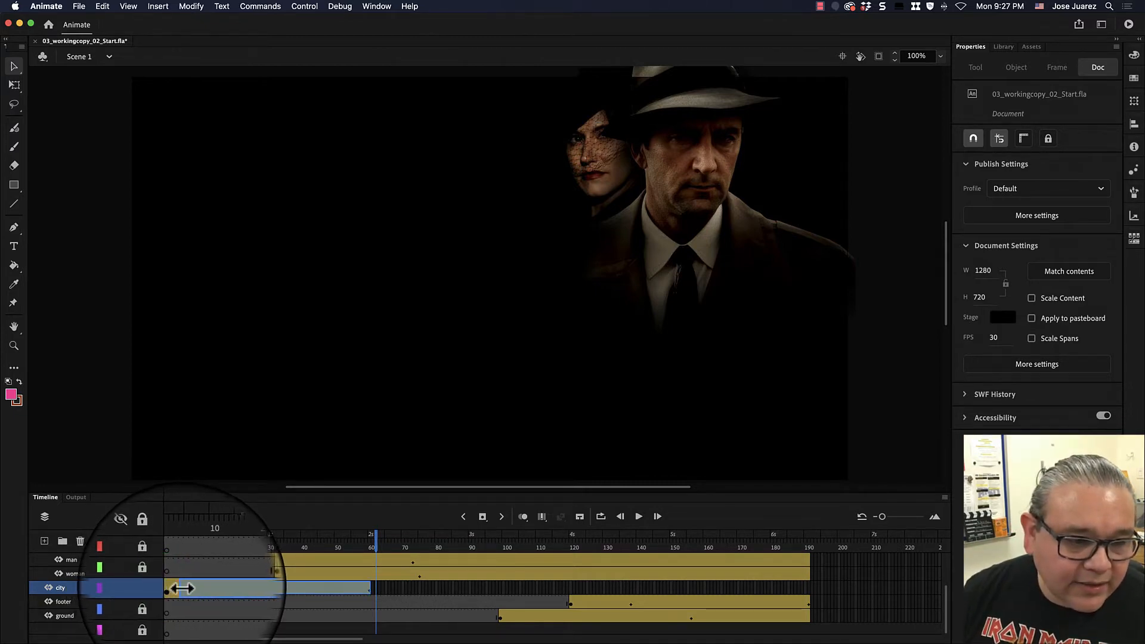
click(181, 589)
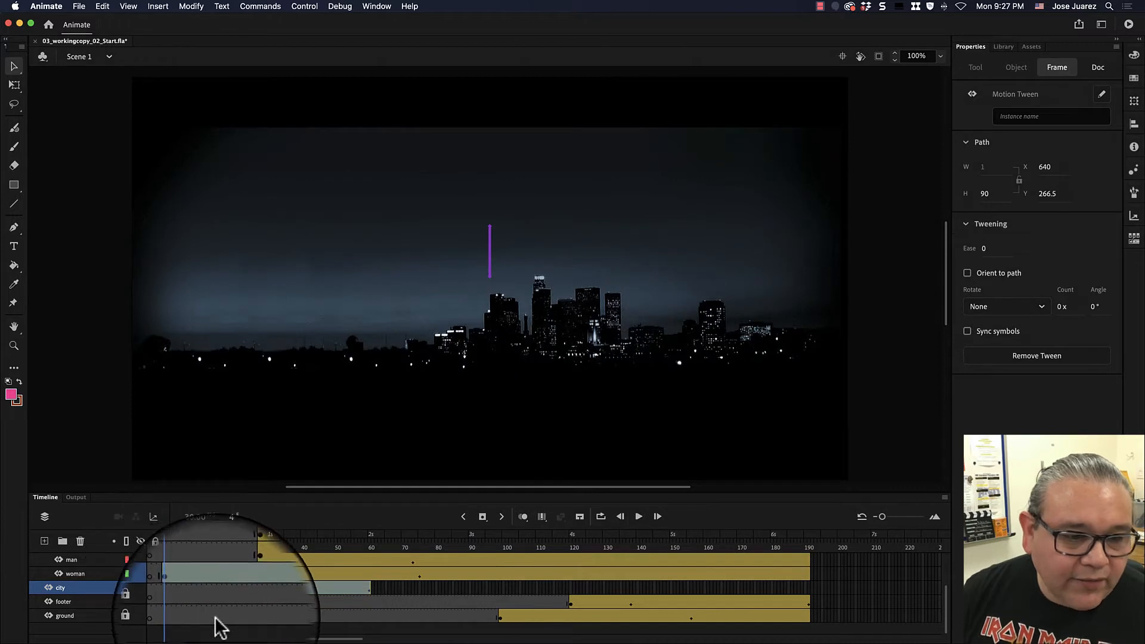
click(172, 544)
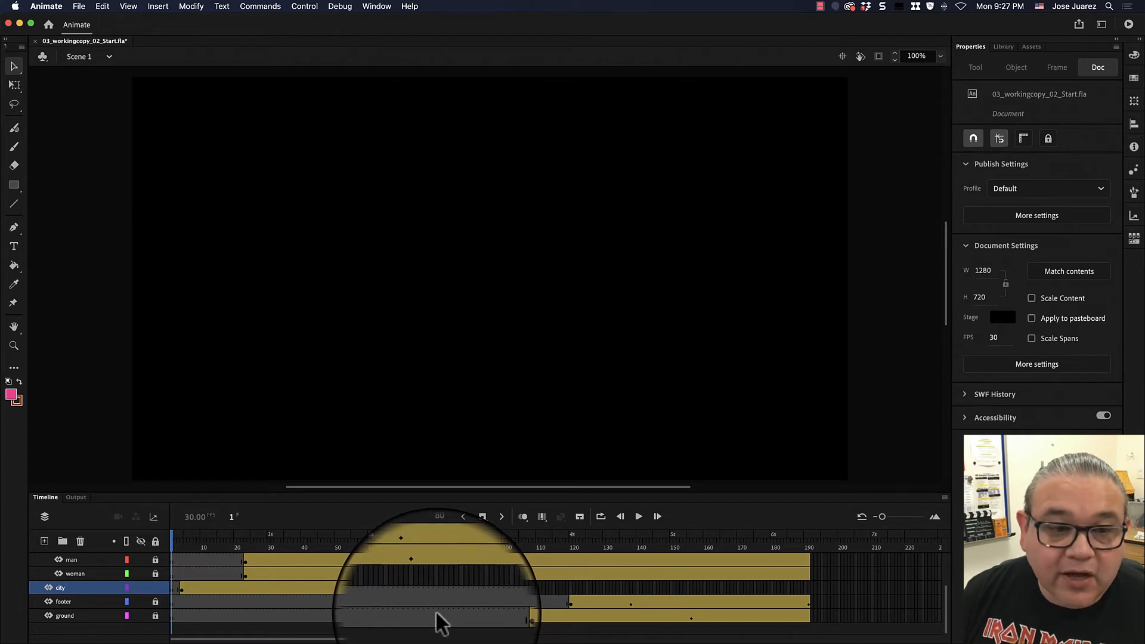
click(639, 516)
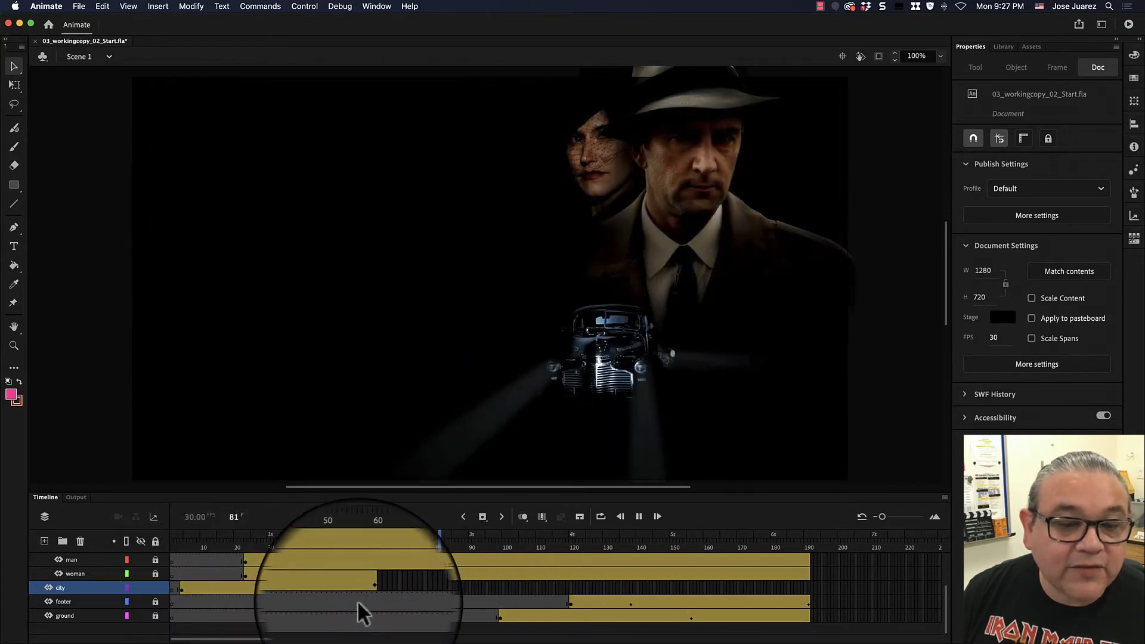
click(637, 515)
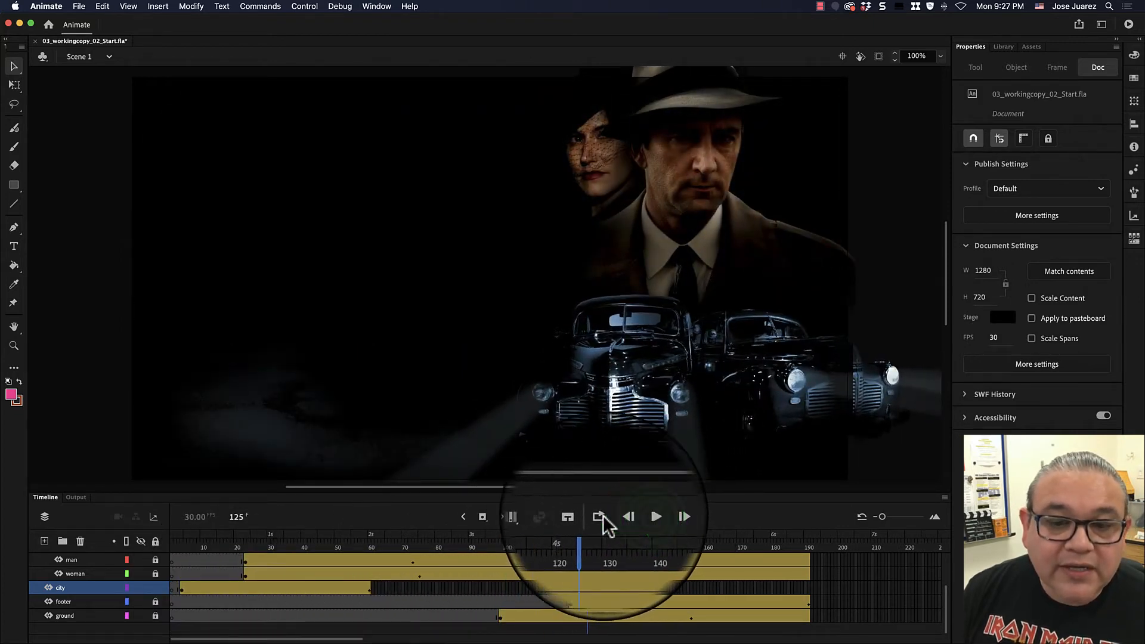
- Extend the city tween's end to about frame 190, then undo the extension
click(181, 589)
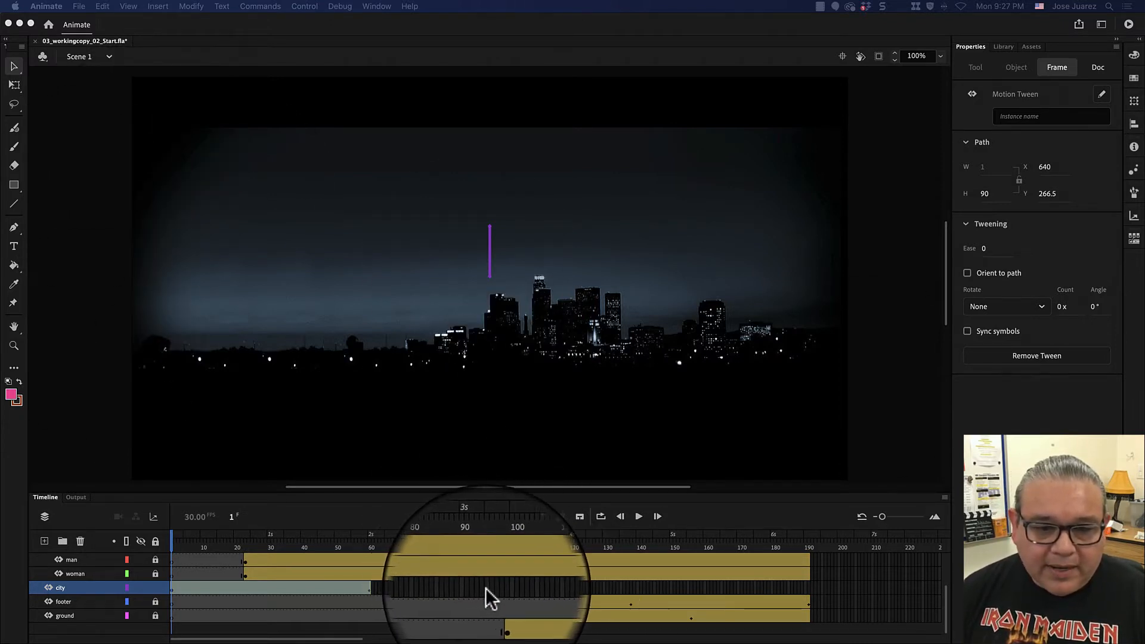
click(370, 588)
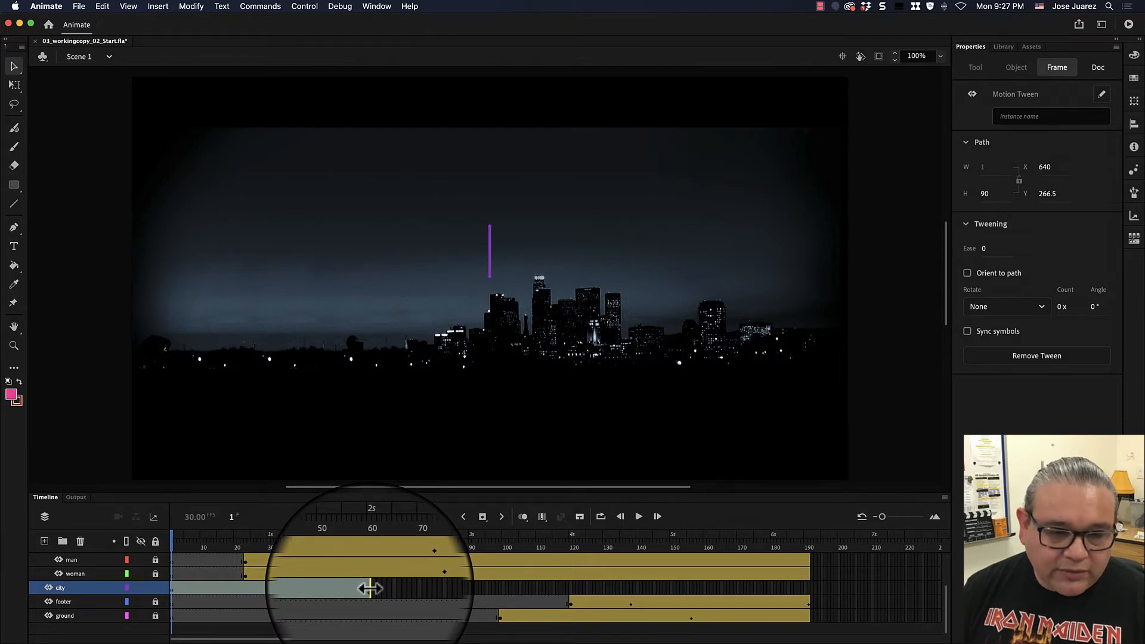
click(371, 588)
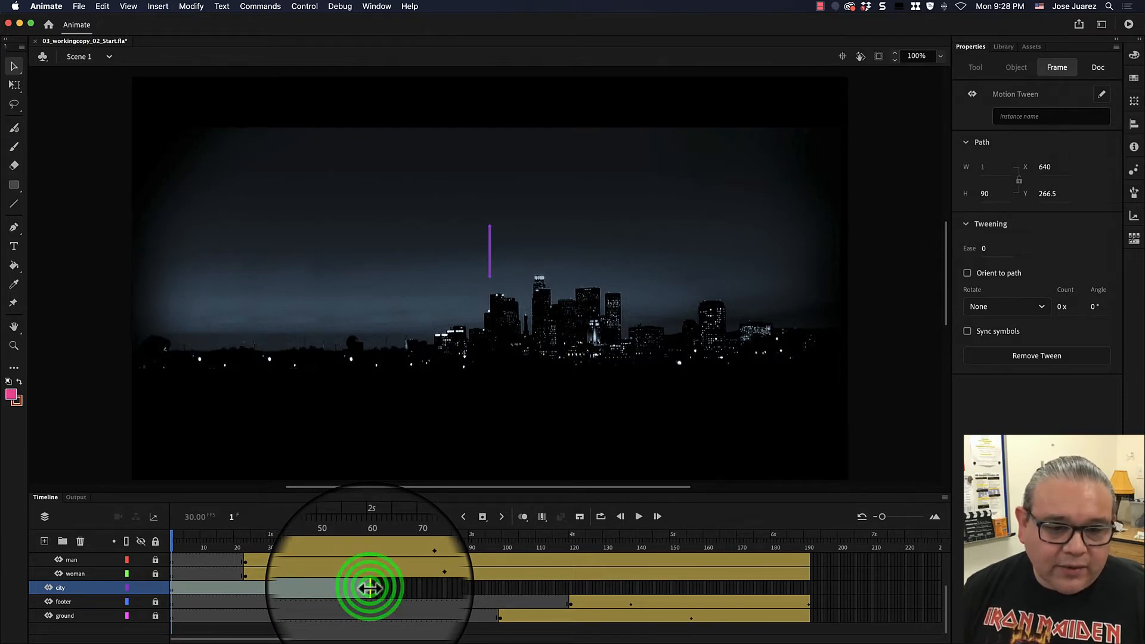
drag(370, 588, 809, 606)
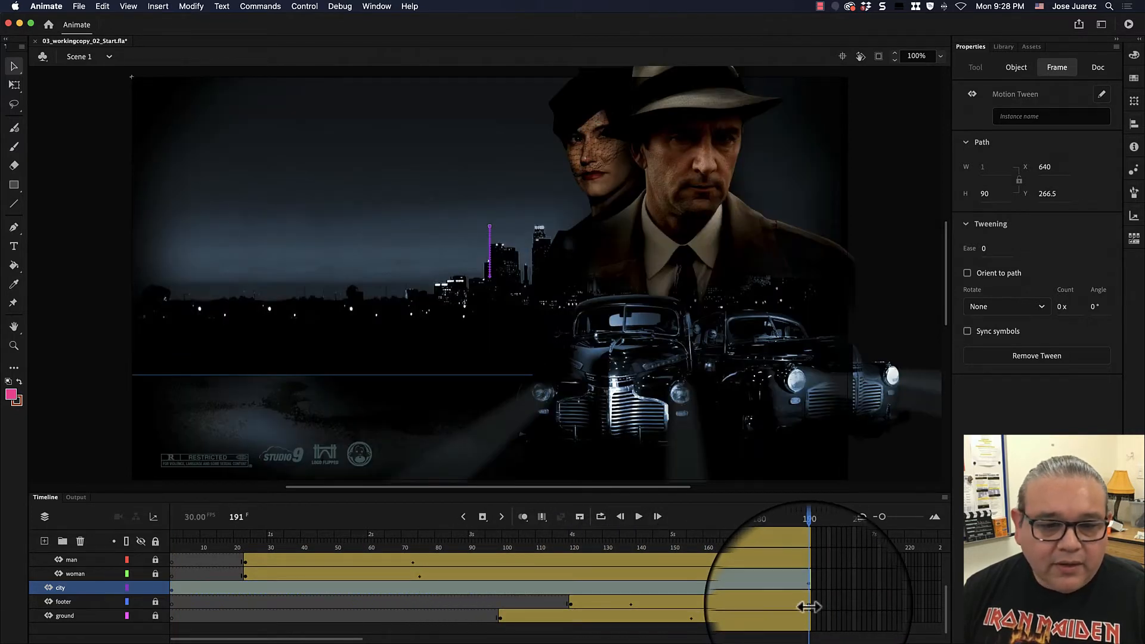
key(super+z)
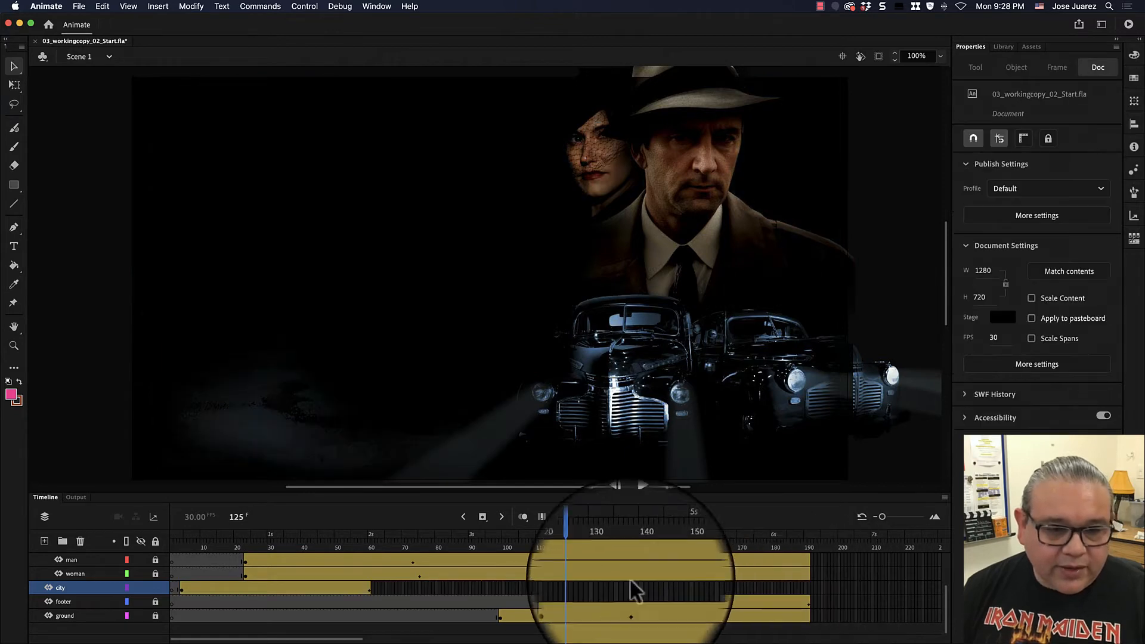
- Extend the city tween so it ends at about frame 190, matching the other layers
click(371, 589)
drag(370, 589, 809, 601)
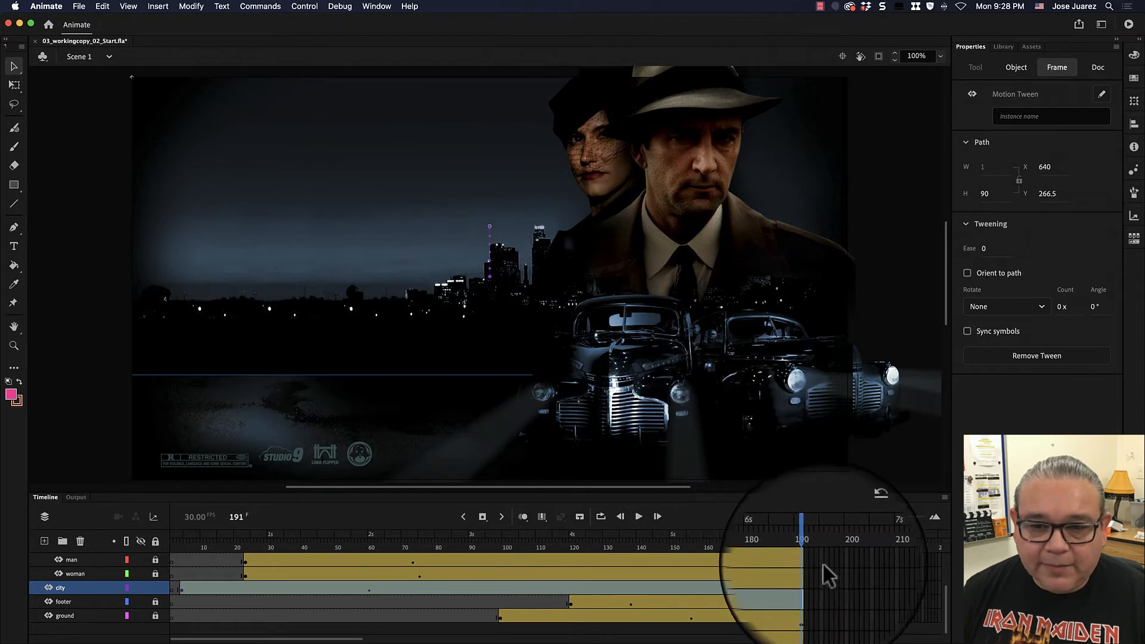
click(379, 580)
click(377, 584)
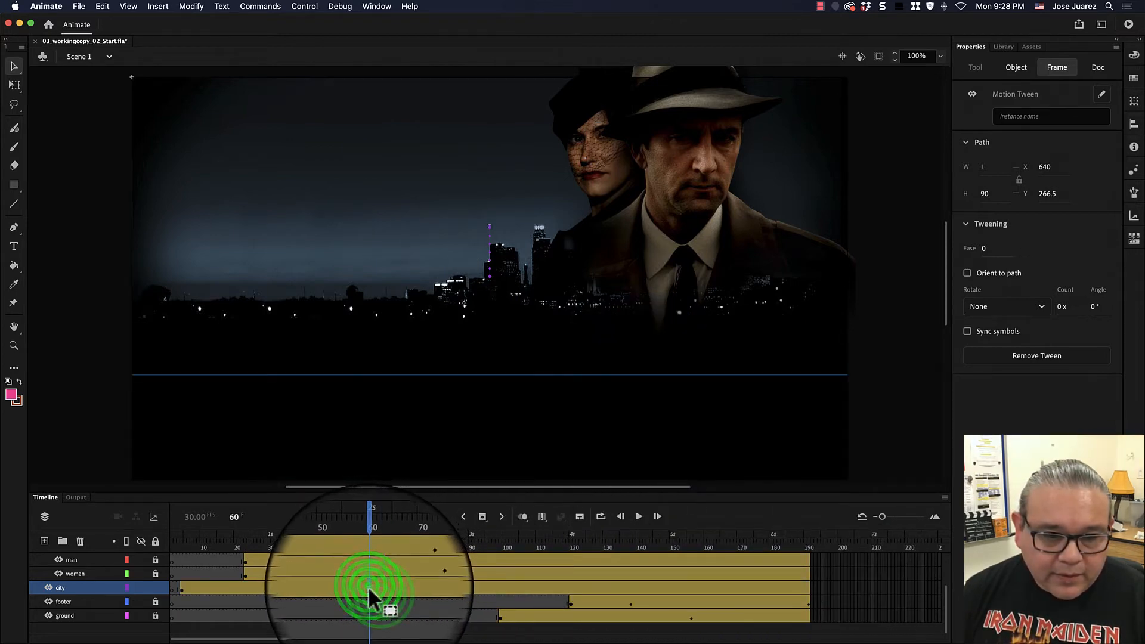
click(378, 591)
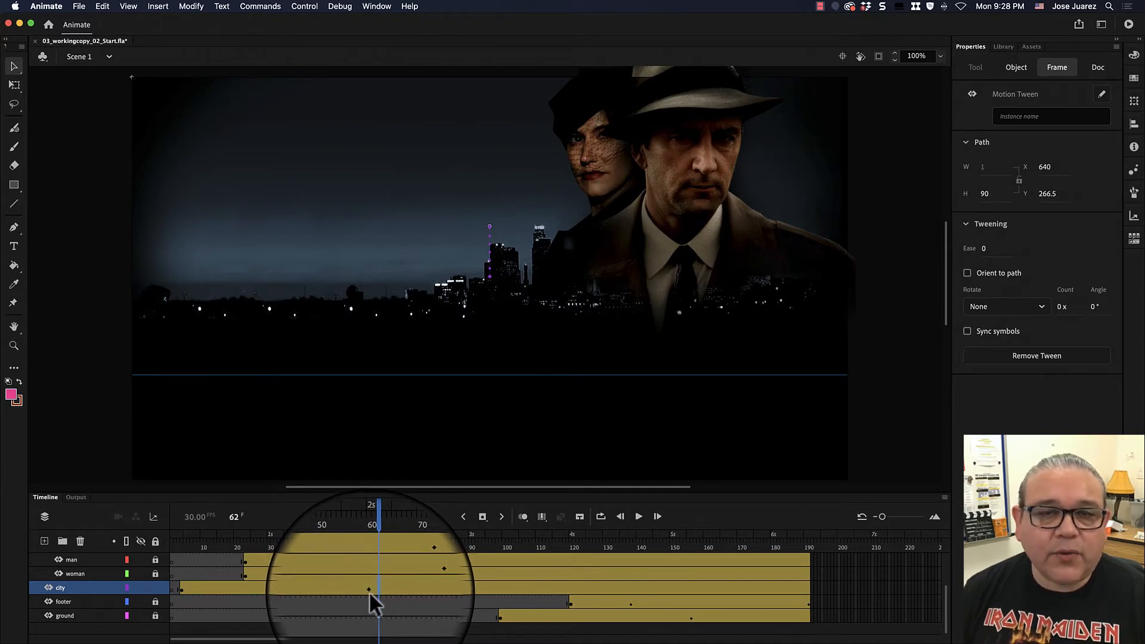
- Return the playhead to frame 1 and play the animation
click(376, 539)
drag(377, 538, 171, 544)
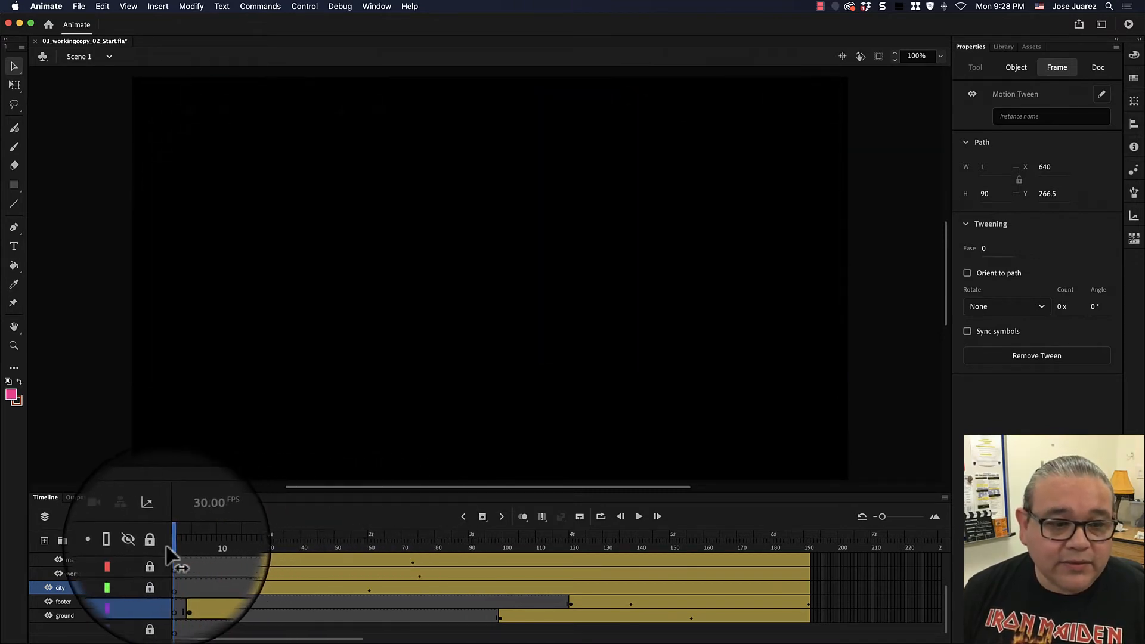
click(179, 586)
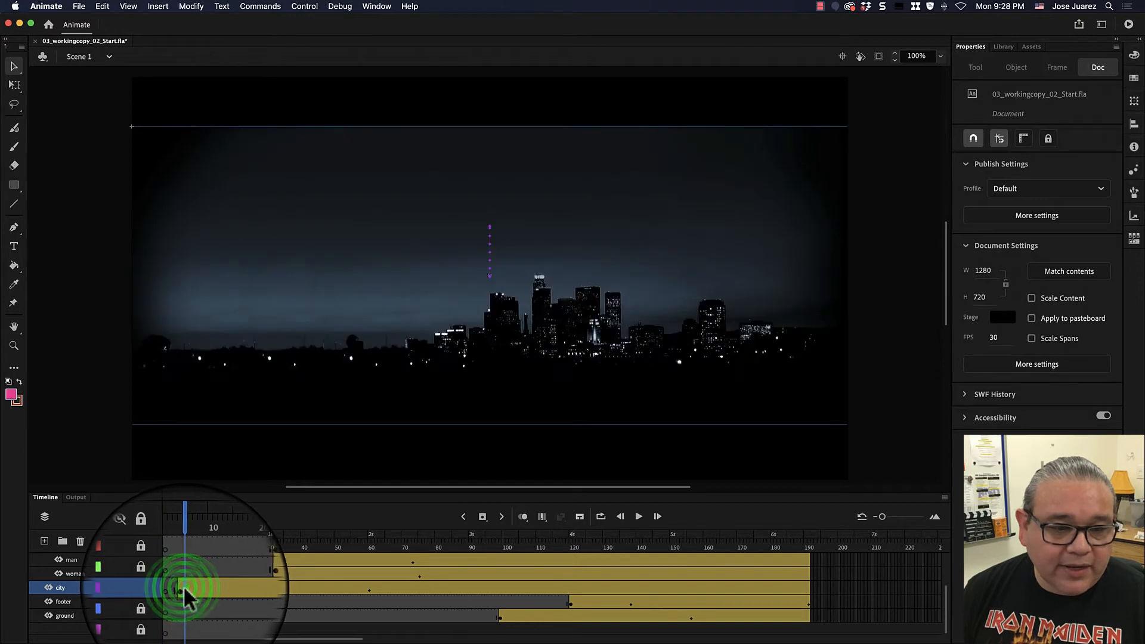
click(165, 585)
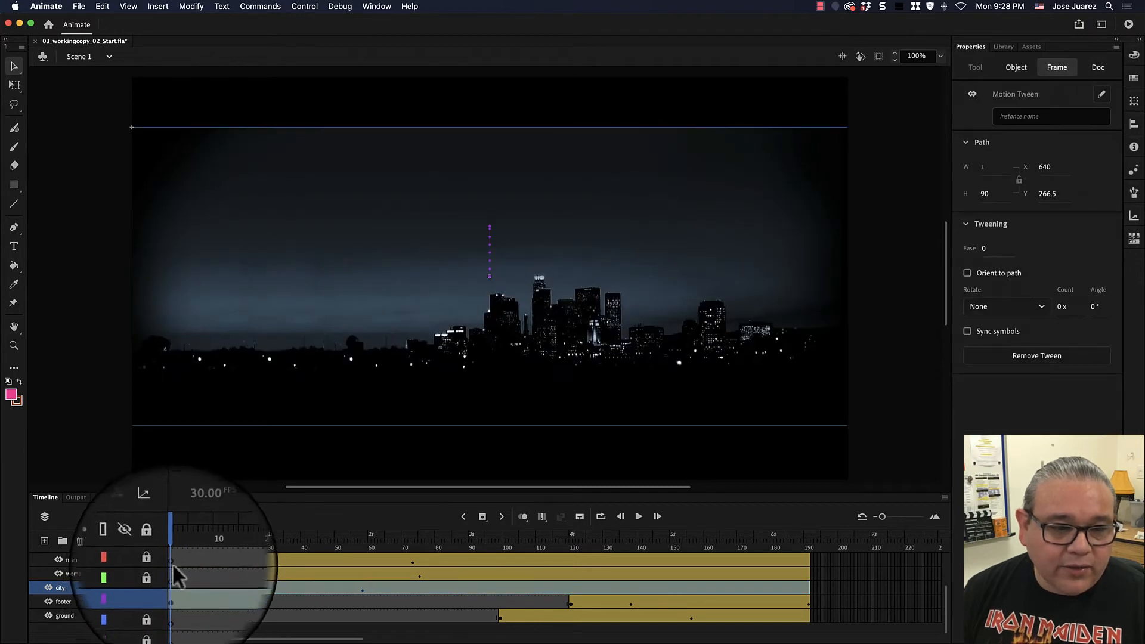
click(638, 516)
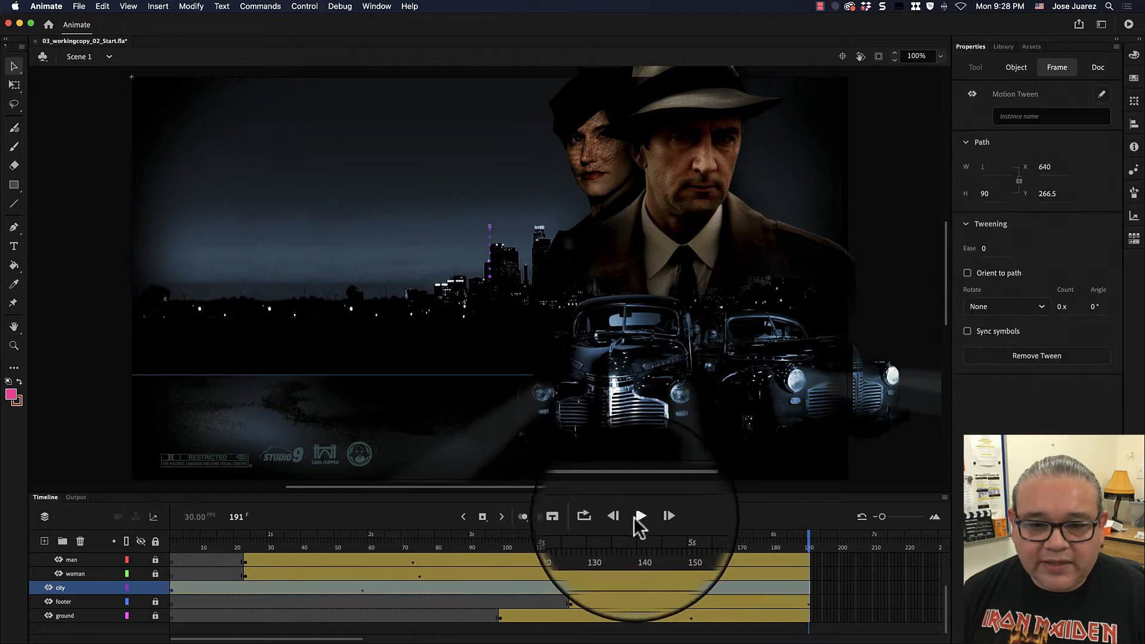
- Insert a keyframe in the city tween at about frame 60
drag(399, 532, 376, 536)
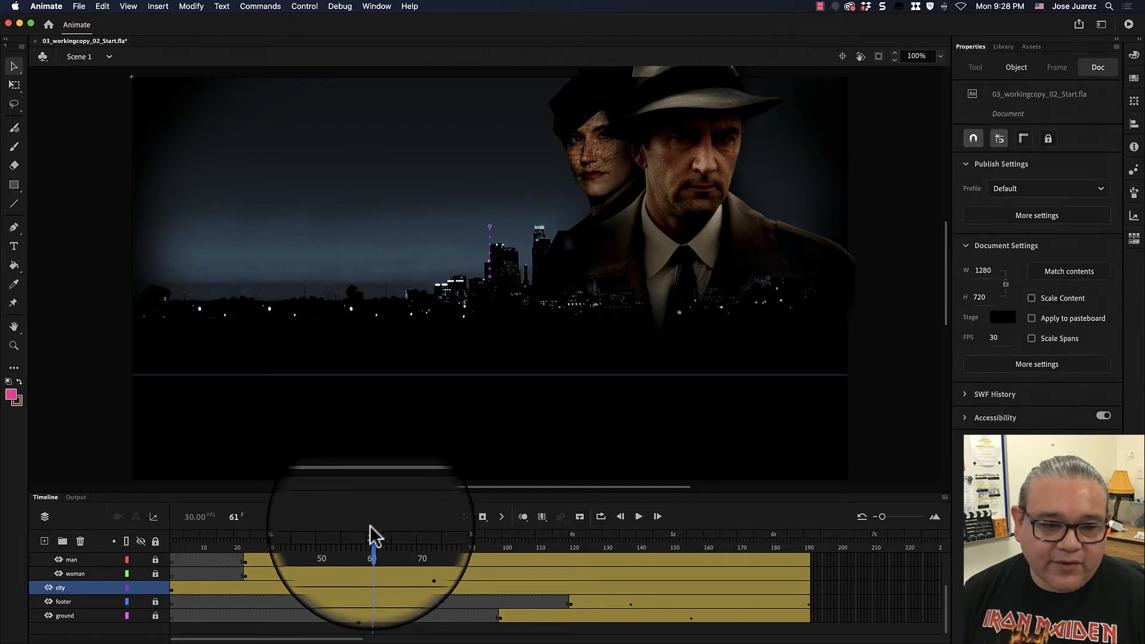
click(360, 592)
click(362, 589)
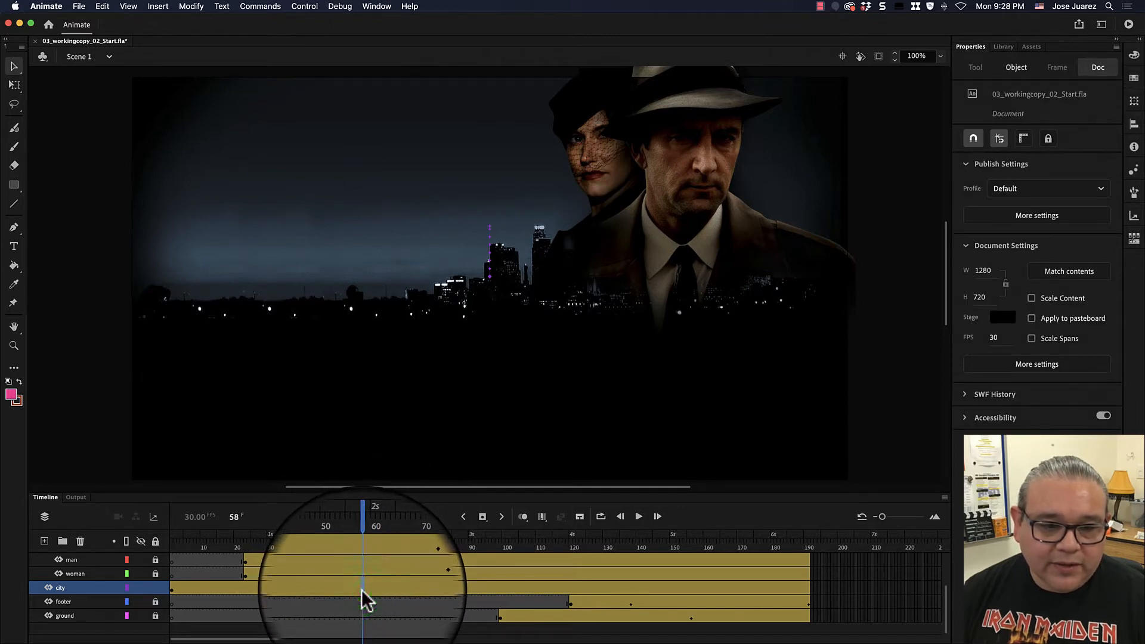
key(F6)
drag(370, 589, 360, 585)
drag(363, 544, 328, 541)
click(360, 588)
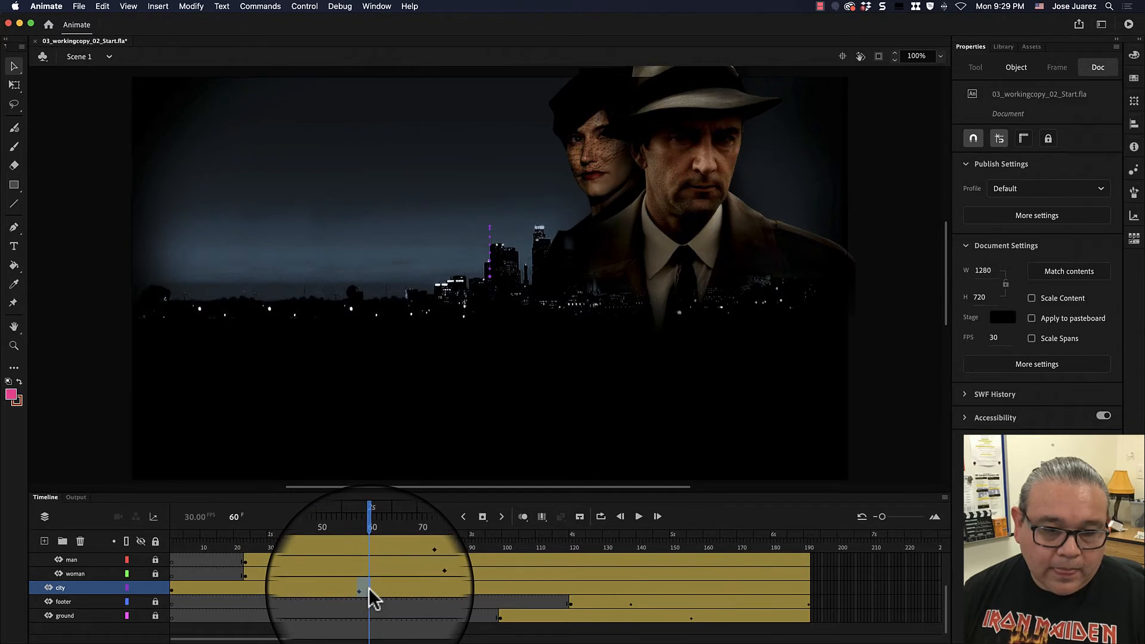
drag(369, 588, 372, 588)
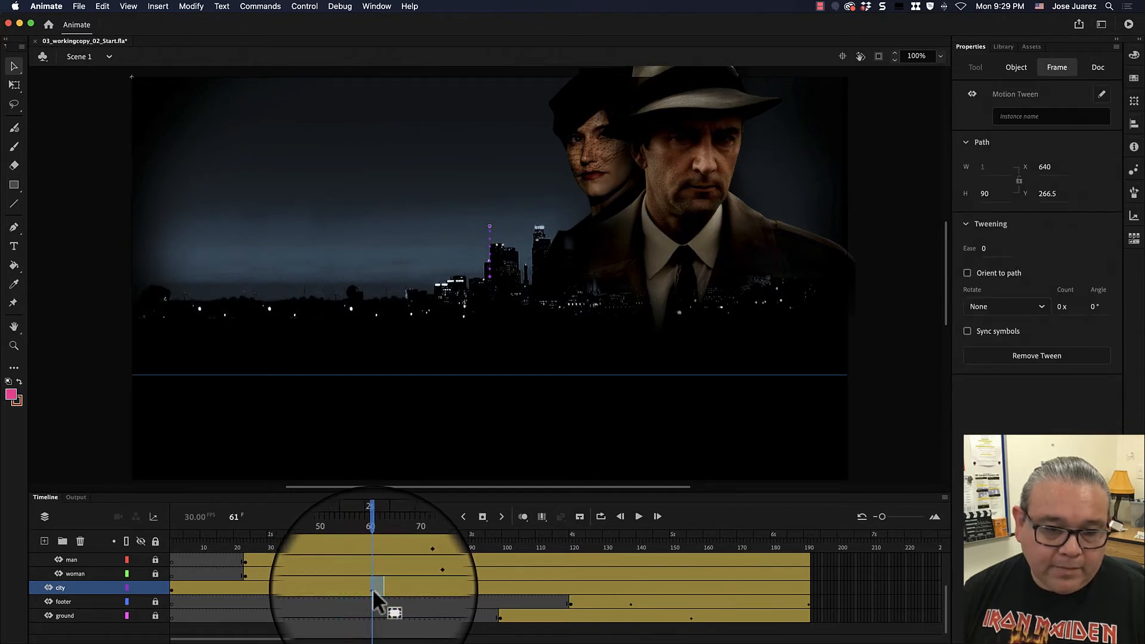
drag(372, 537, 354, 517)
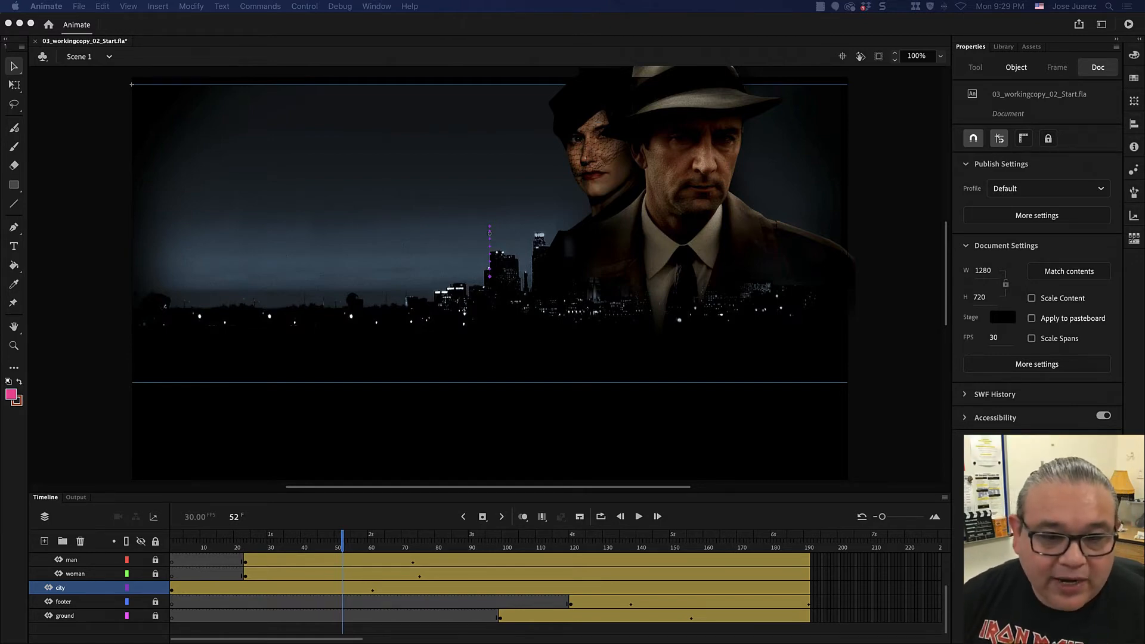
- Open the city tween's motion editor to examine its Location curve, then close it
click(468, 585)
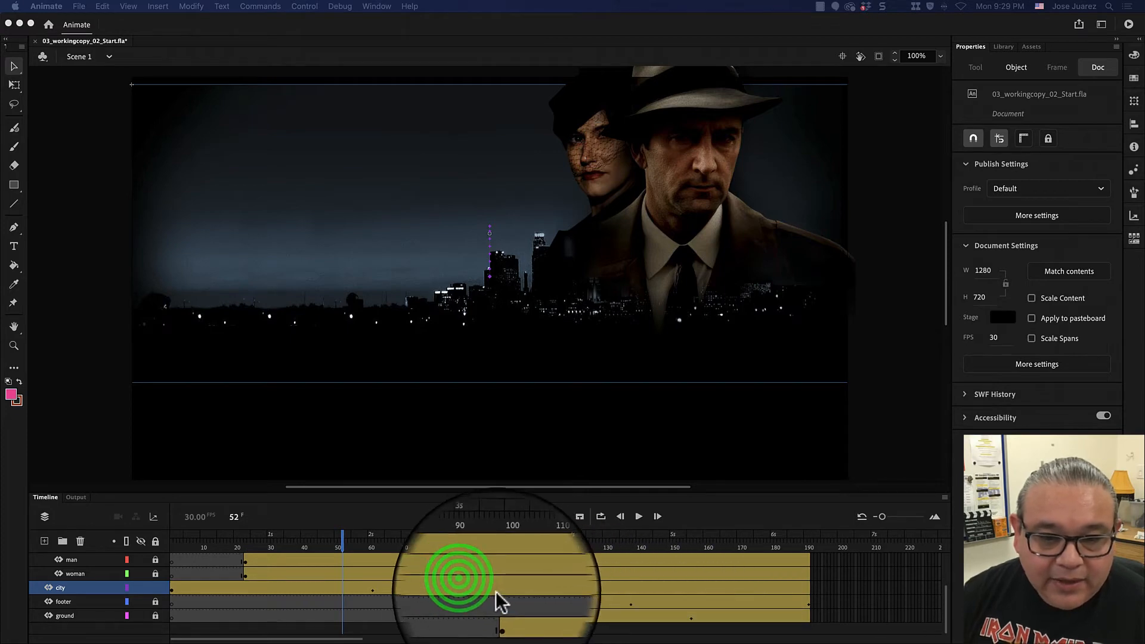
double_click(464, 584)
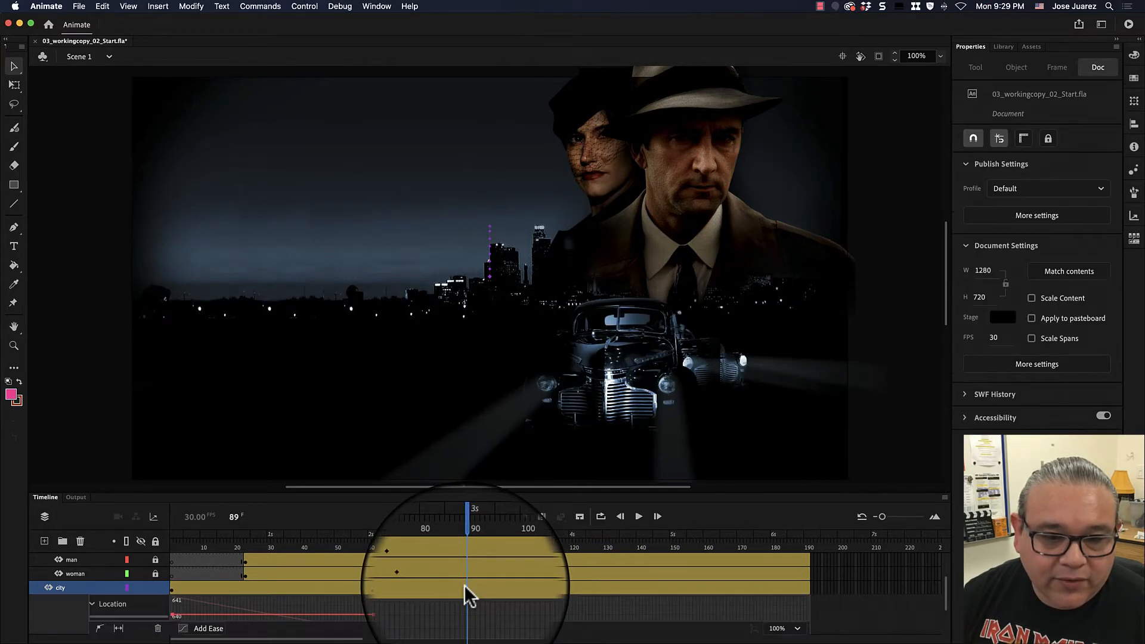
right_click(465, 585)
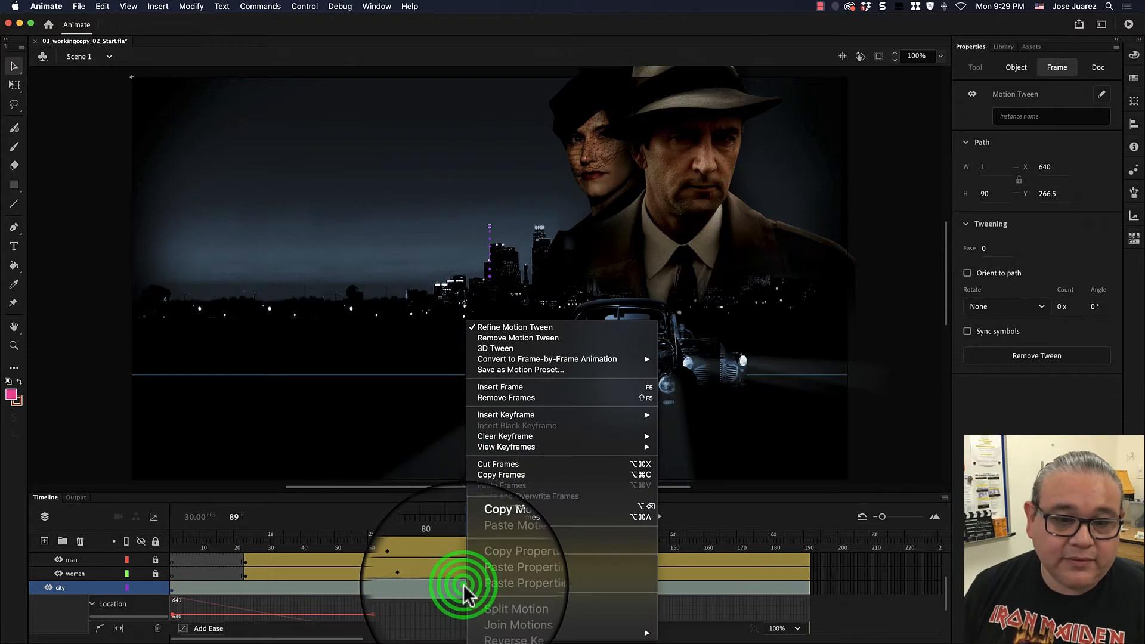
key(Escape)
scroll(468, 585, down, 1)
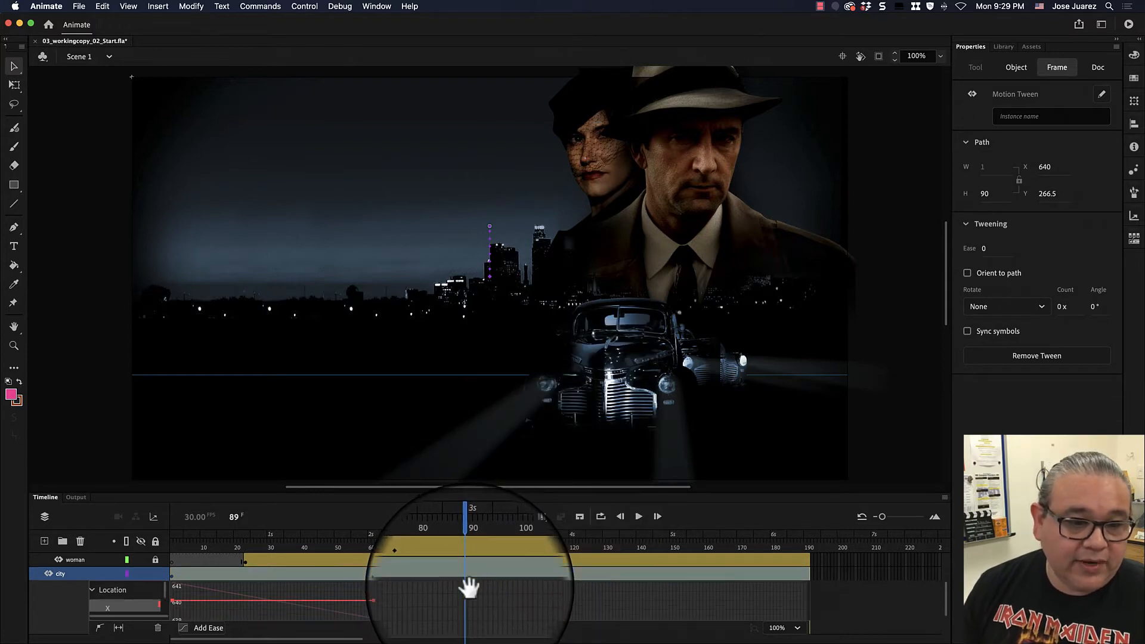
right_click(470, 576)
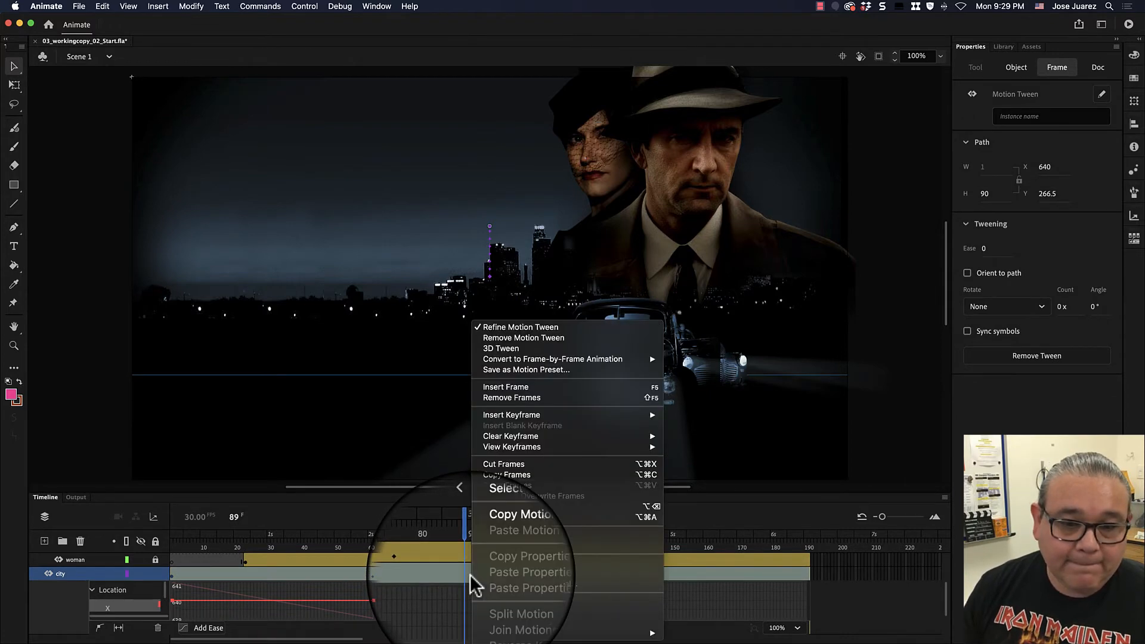
click(513, 327)
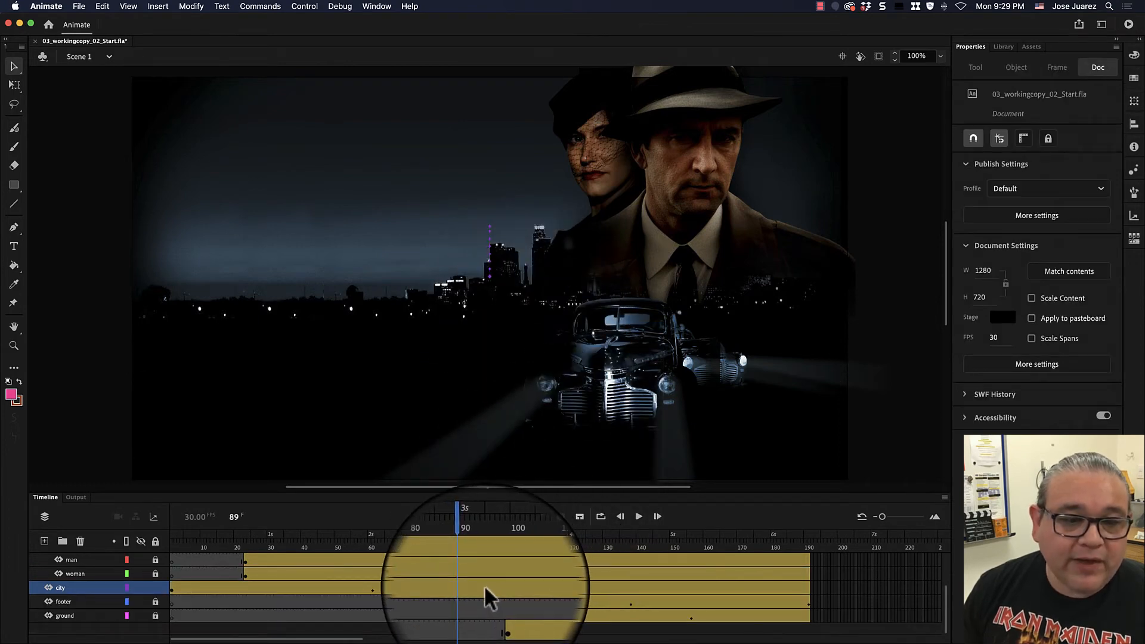
click(471, 586)
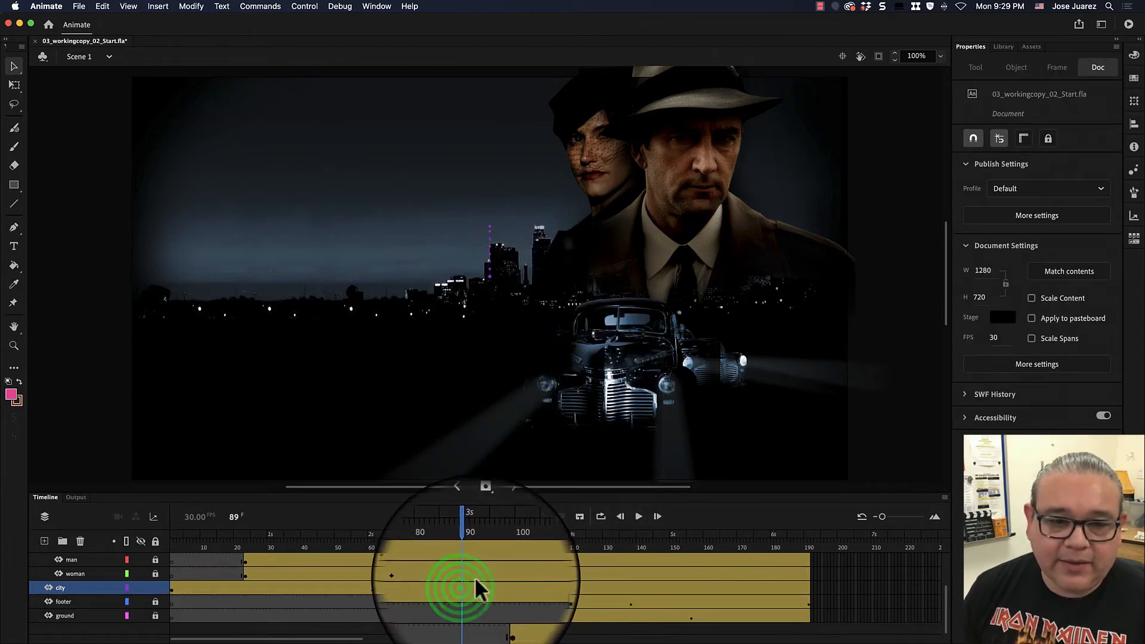
click(474, 591)
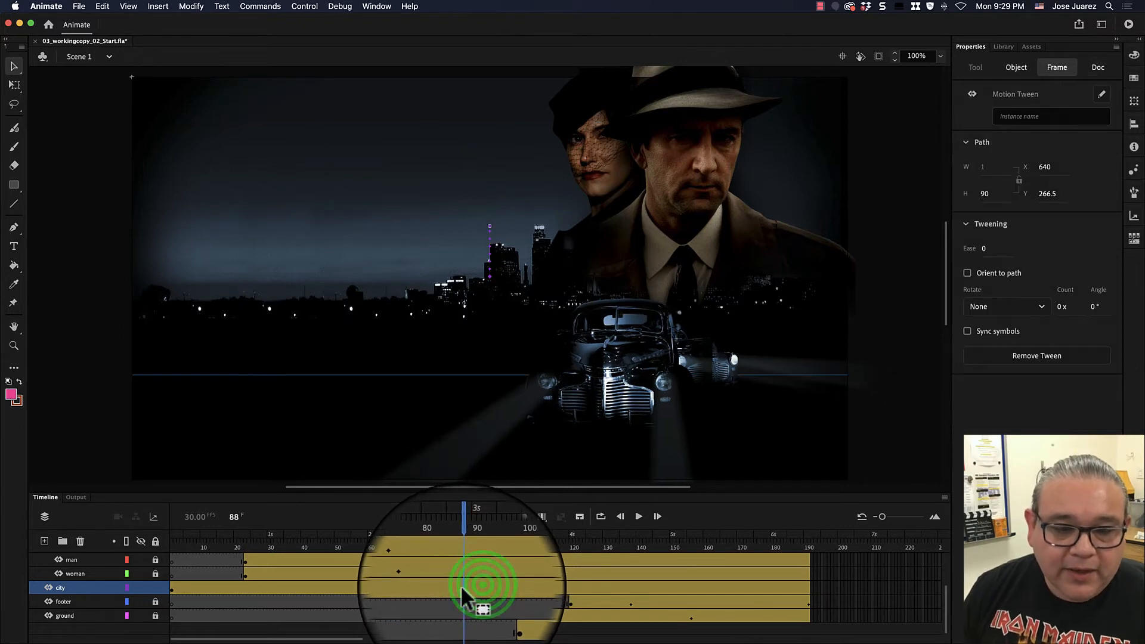
right_click(474, 584)
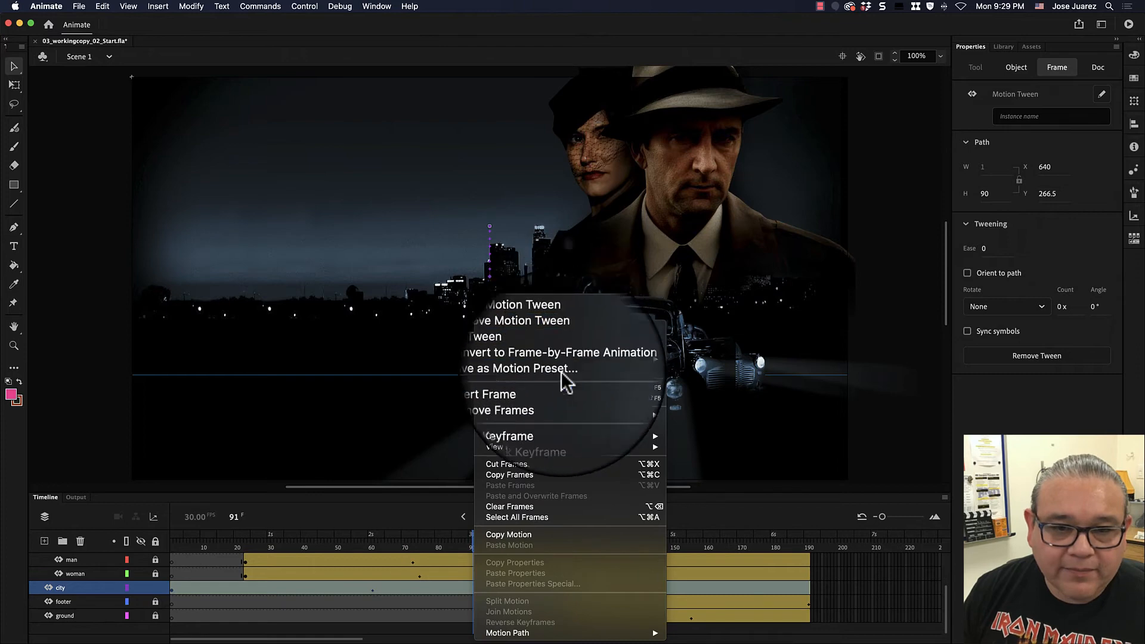
mouse_move(570, 416)
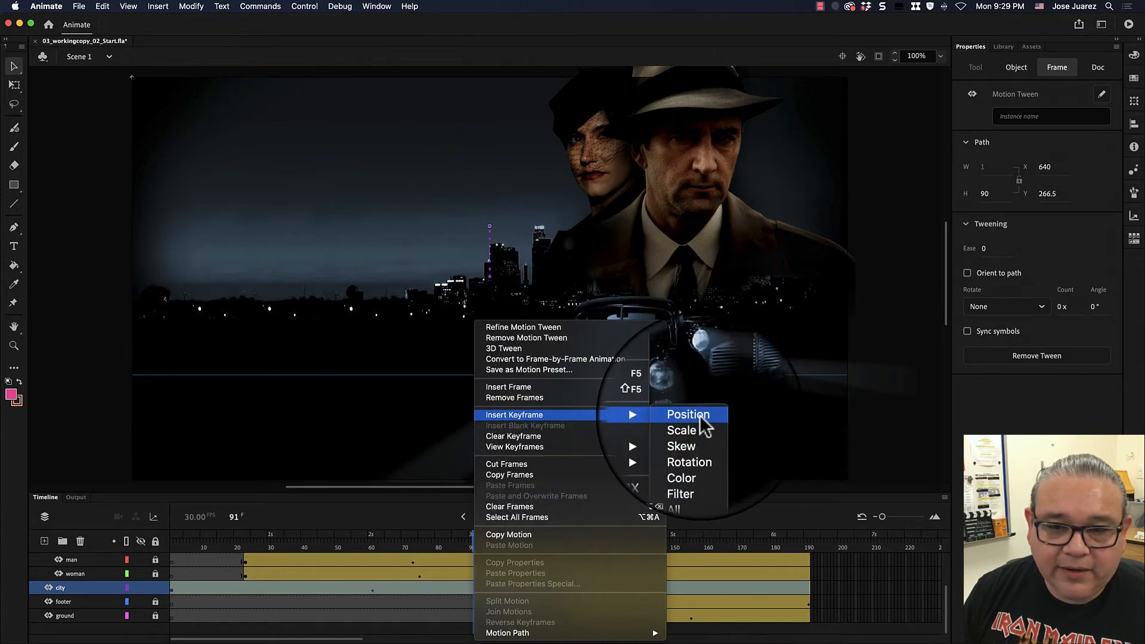
click(735, 588)
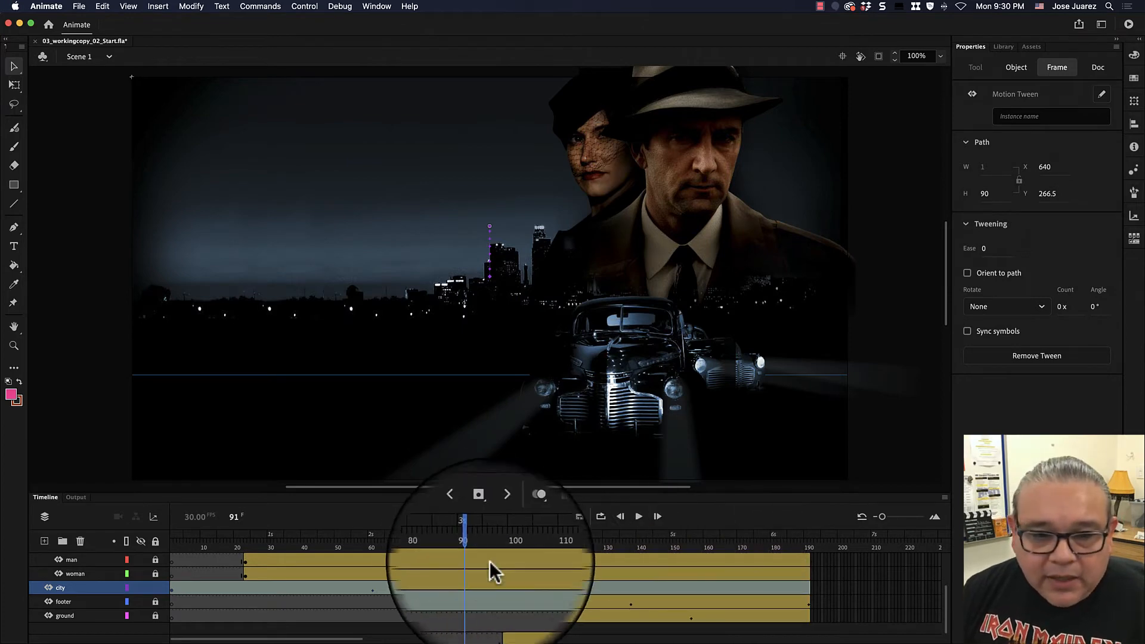
- Scrub the playhead between frames 60 and 126 to check the city layer against the cars' entrance
click(473, 547)
drag(472, 548, 500, 548)
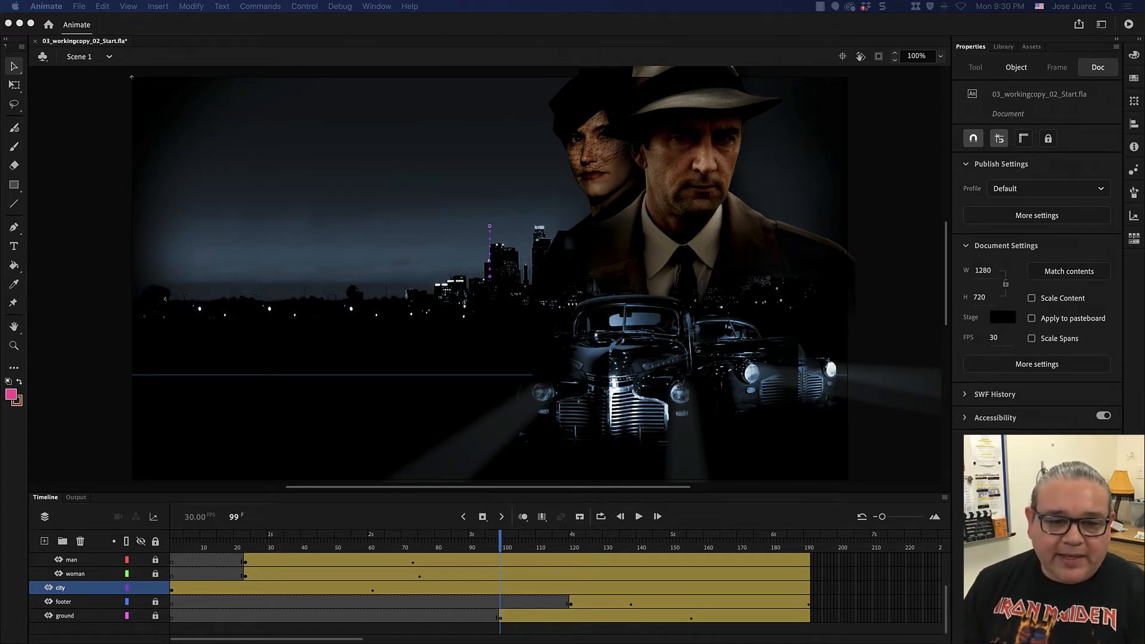
click(500, 545)
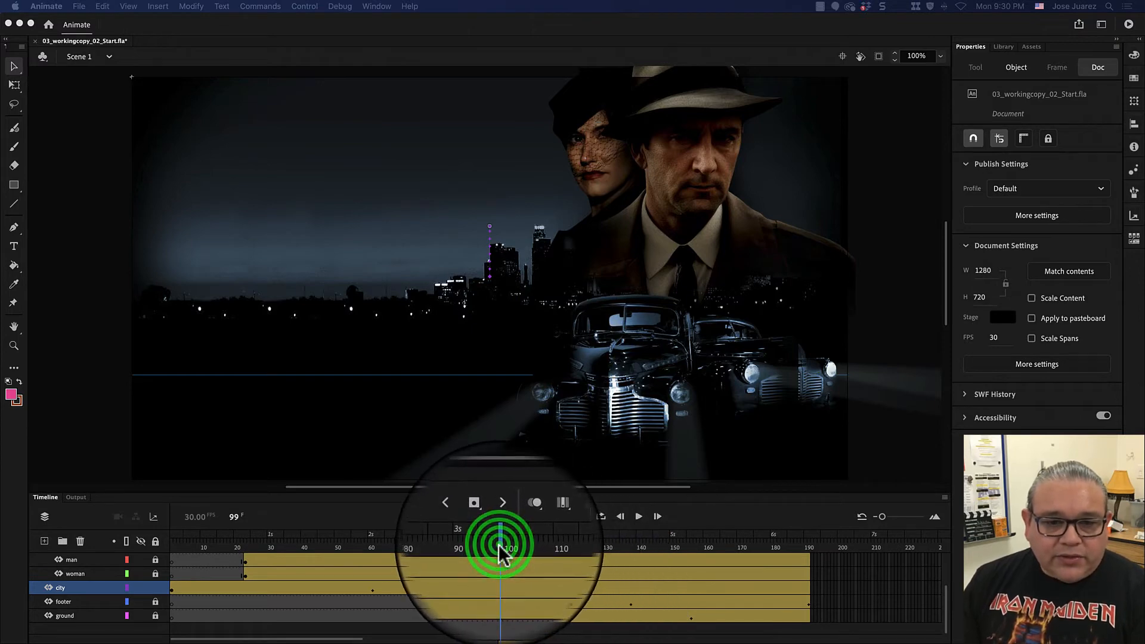
drag(500, 545, 570, 525)
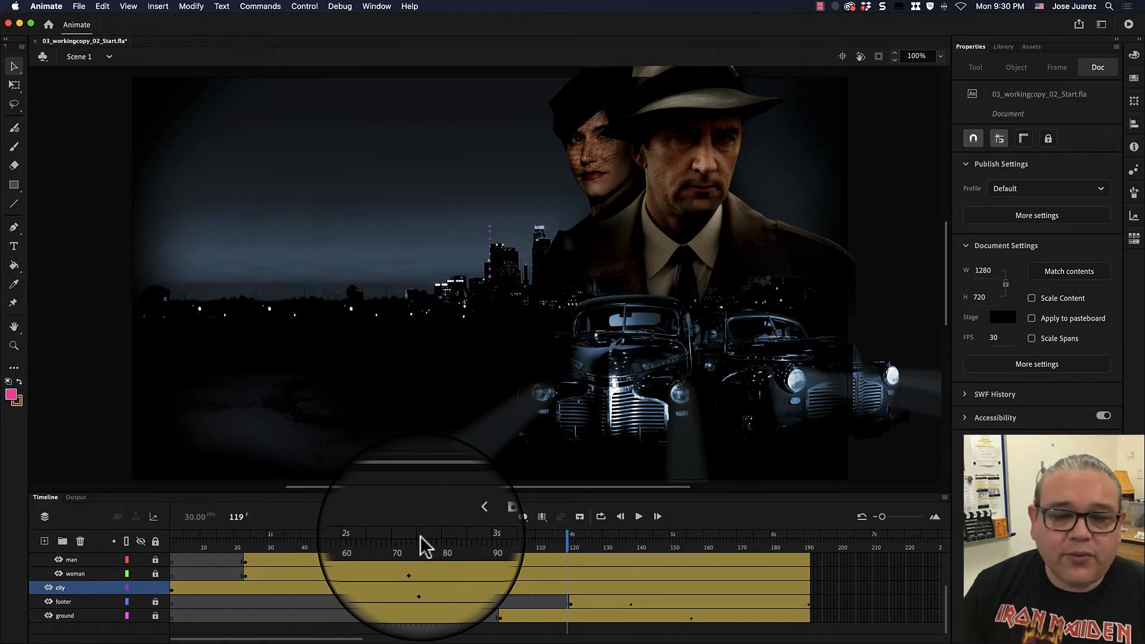
click(568, 539)
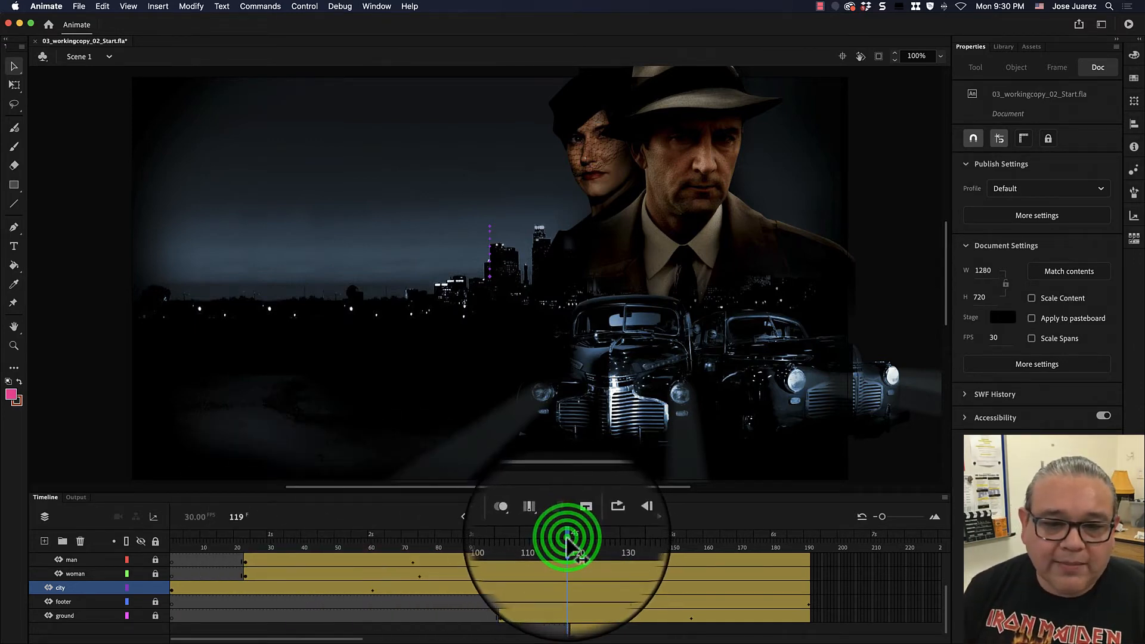
mouse_move(568, 540)
mouse_down()
mouse_move(346, 549)
mouse_move(250, 537)
mouse_move(552, 542)
mouse_move(530, 561)
mouse_move(591, 546)
mouse_up()
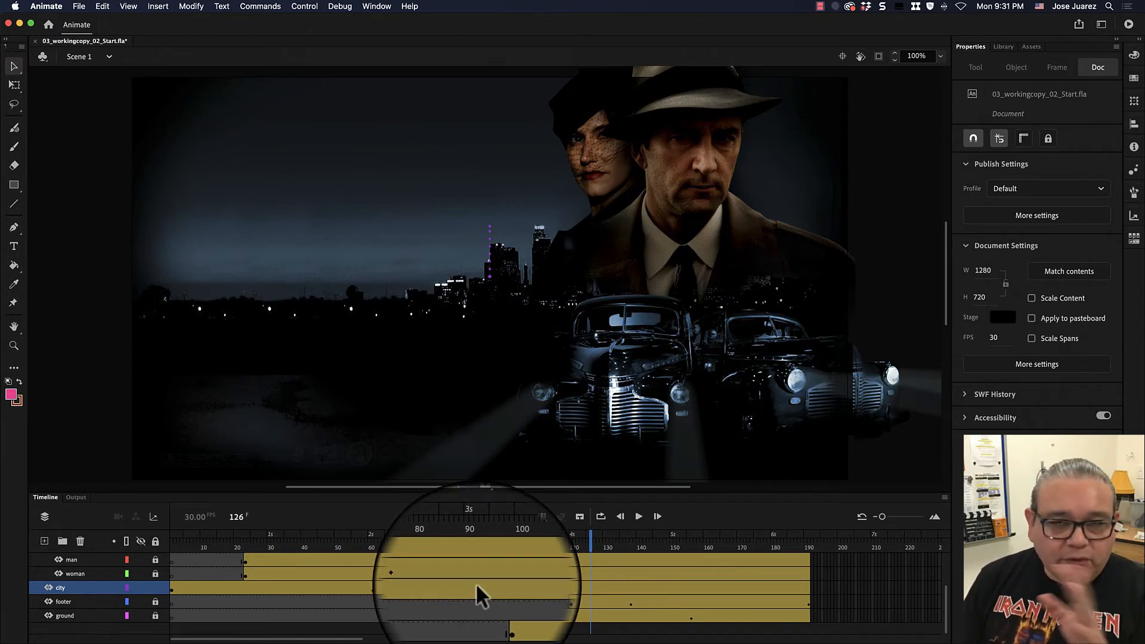
drag(290, 546, 371, 548)
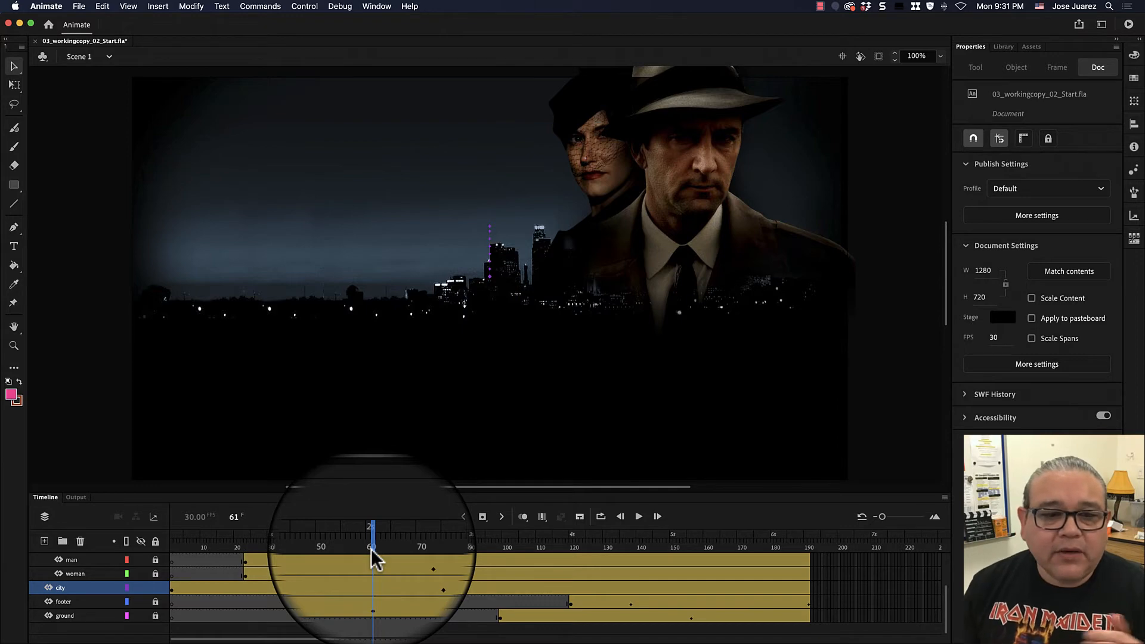
drag(372, 548, 486, 550)
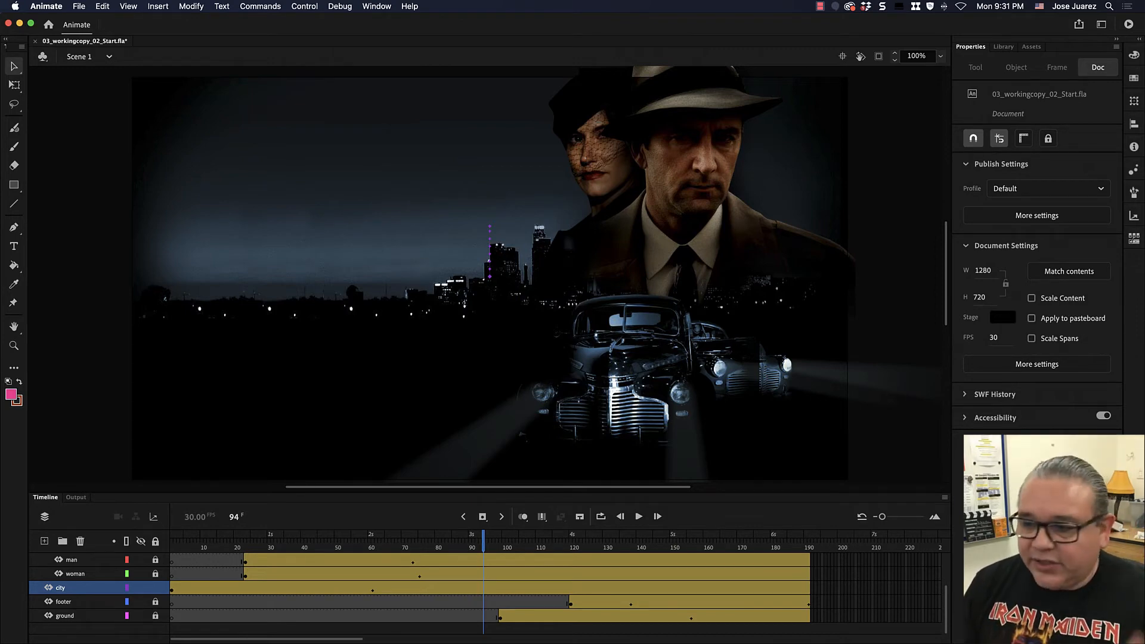
- Set the document frame rate to 60 fps
key(super+Tab)
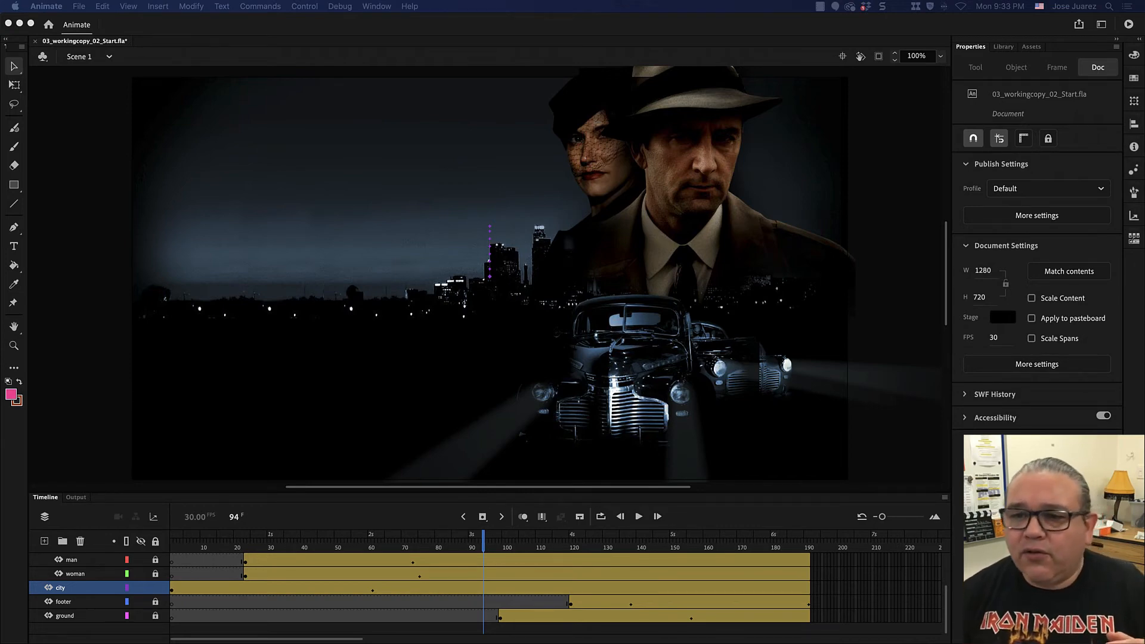
click(980, 347)
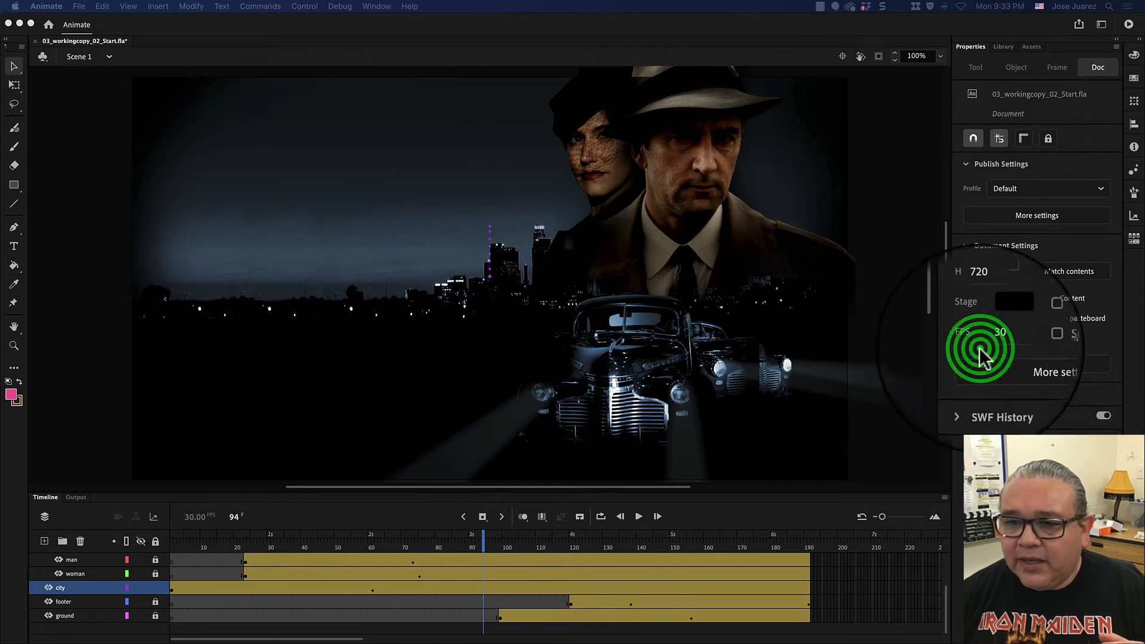
click(1017, 337)
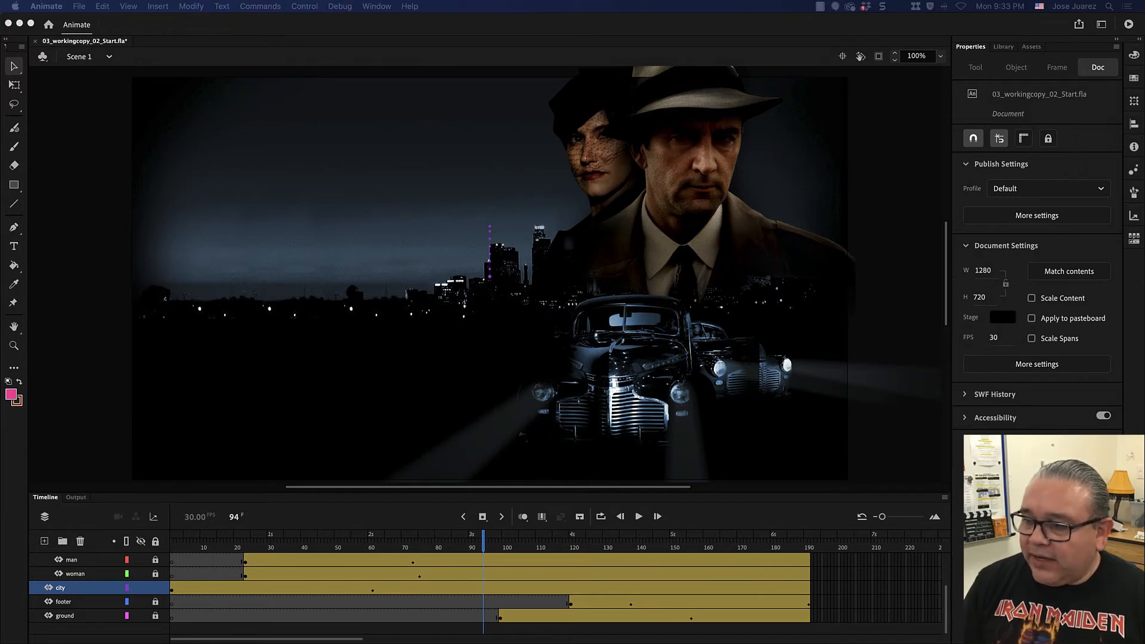
click(993, 338)
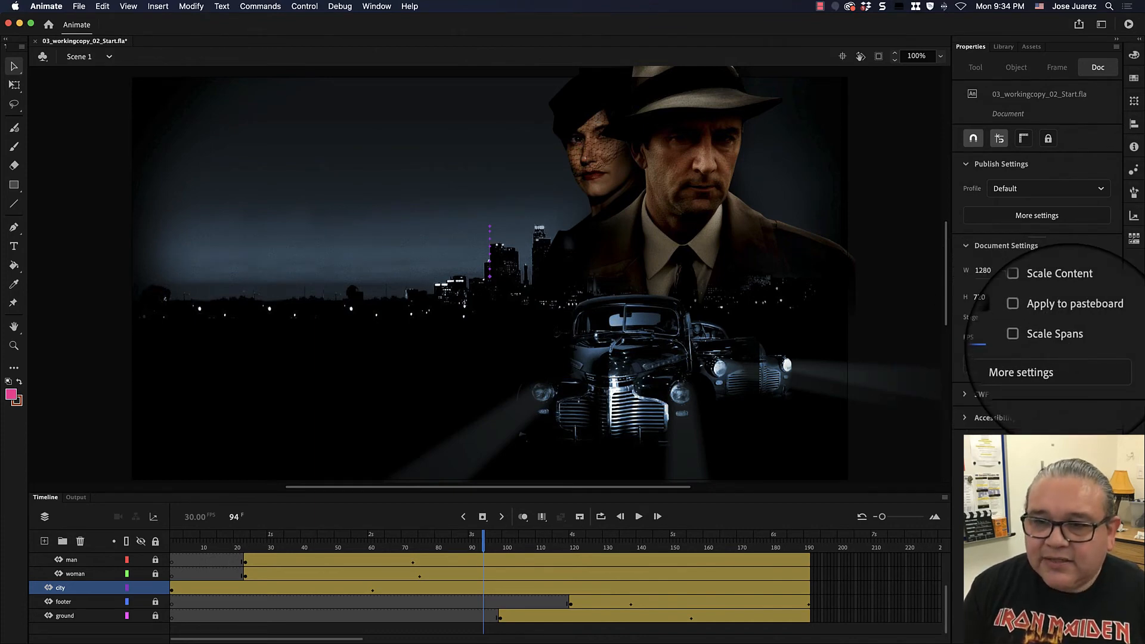
text(60)
click(973, 351)
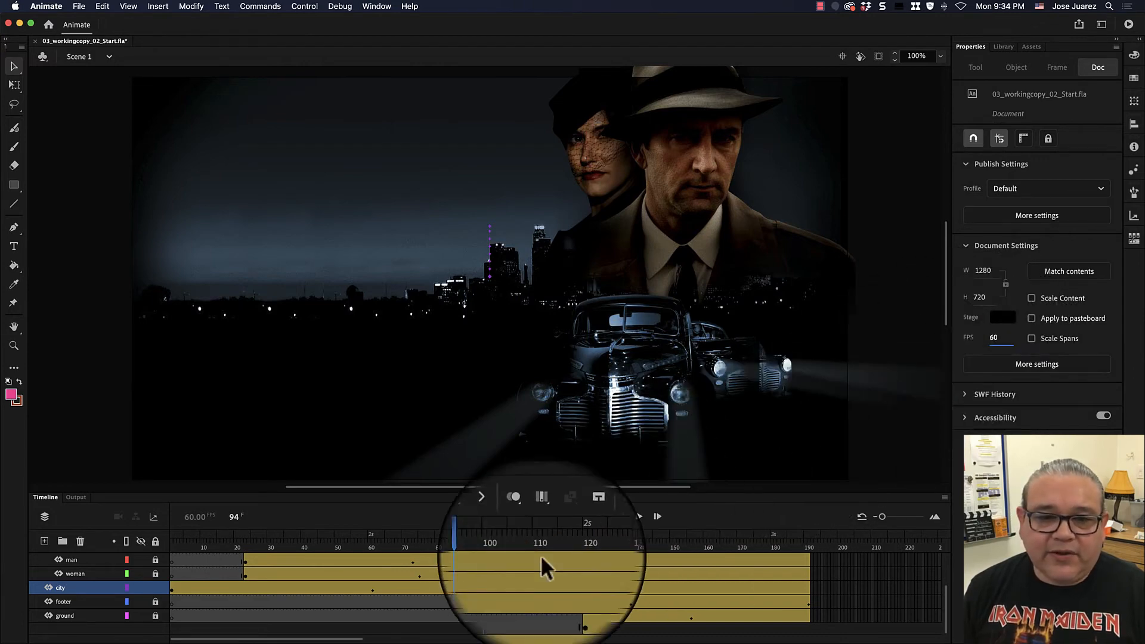
- Rewind to frame 1, play the animation and stop it
click(483, 548)
drag(483, 548, 131, 546)
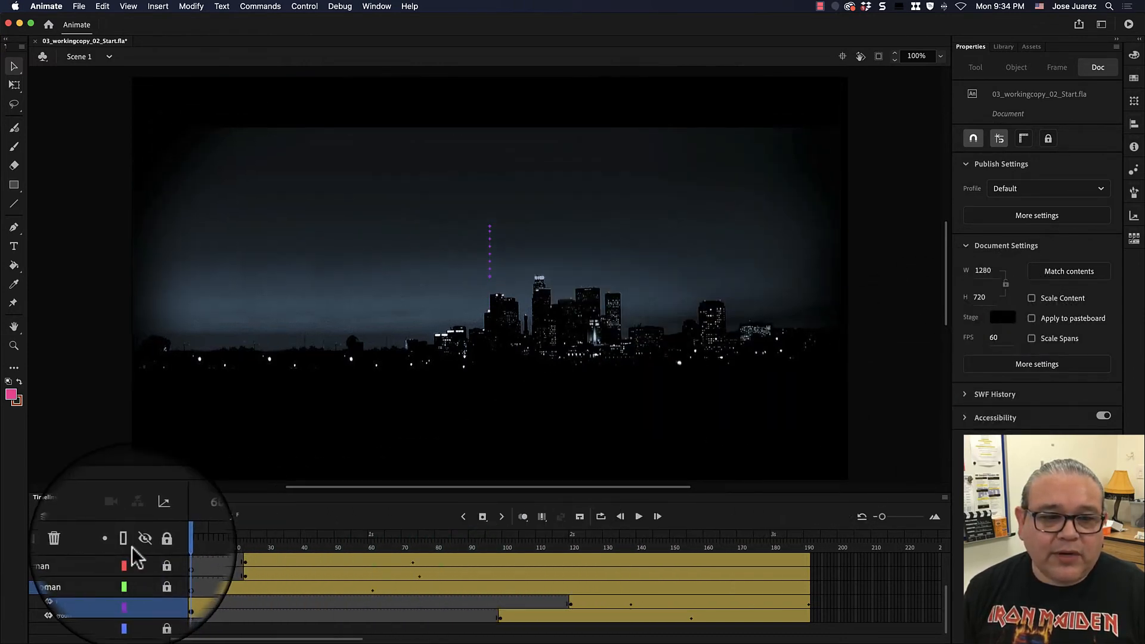
click(639, 516)
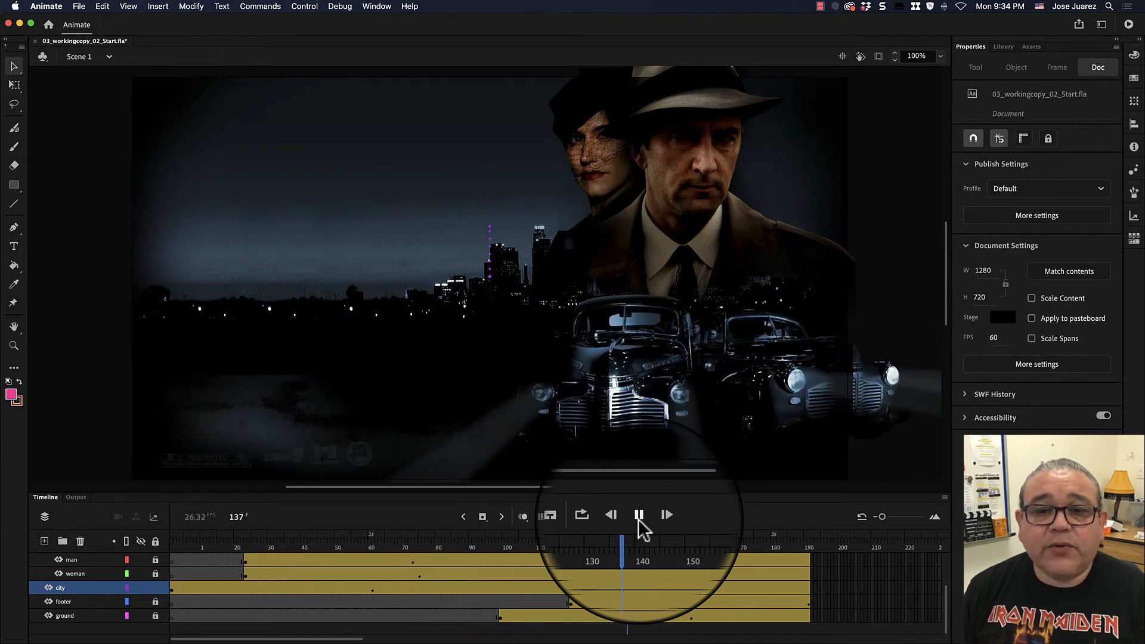
click(638, 518)
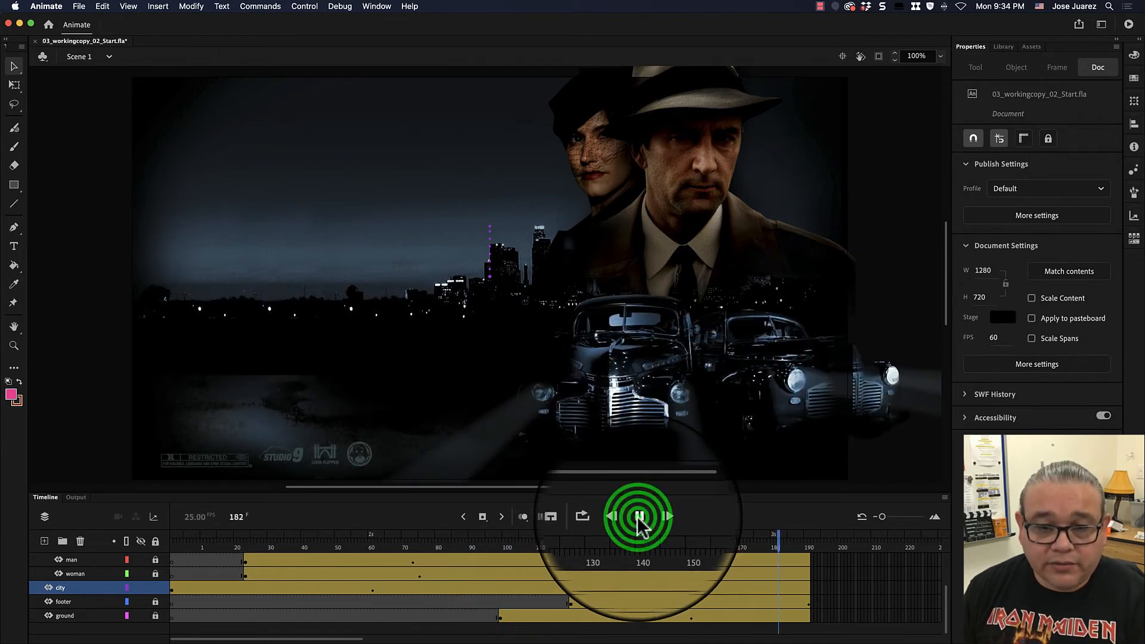
- Set the document frame rate to 24 fps
drag(810, 544, 104, 549)
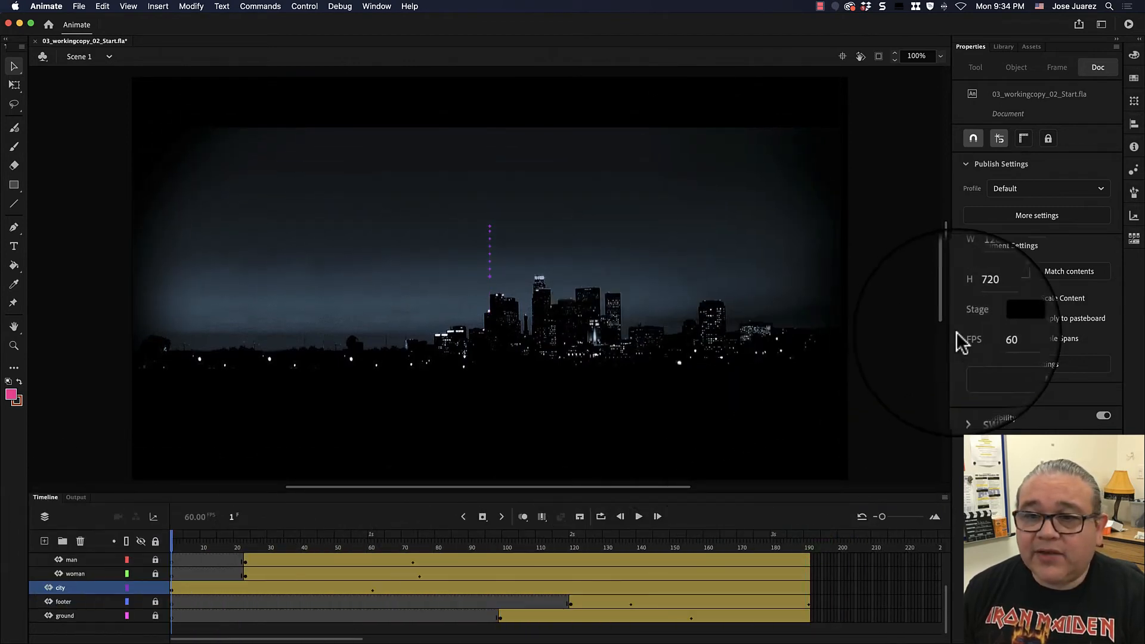
click(993, 338)
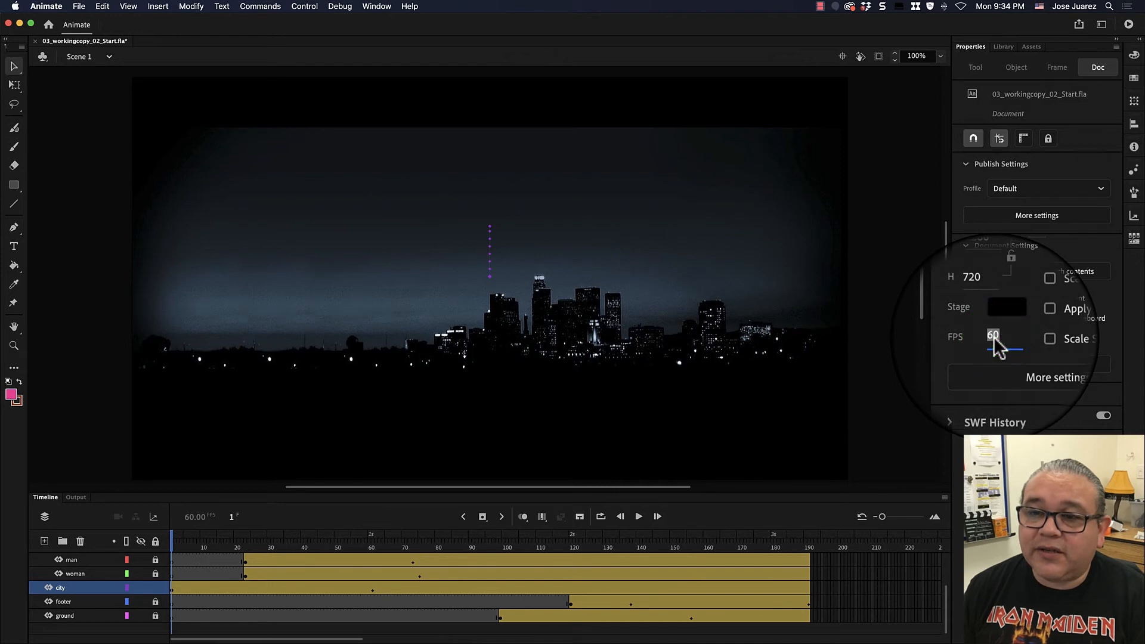
key(BackSpace)
text(24)
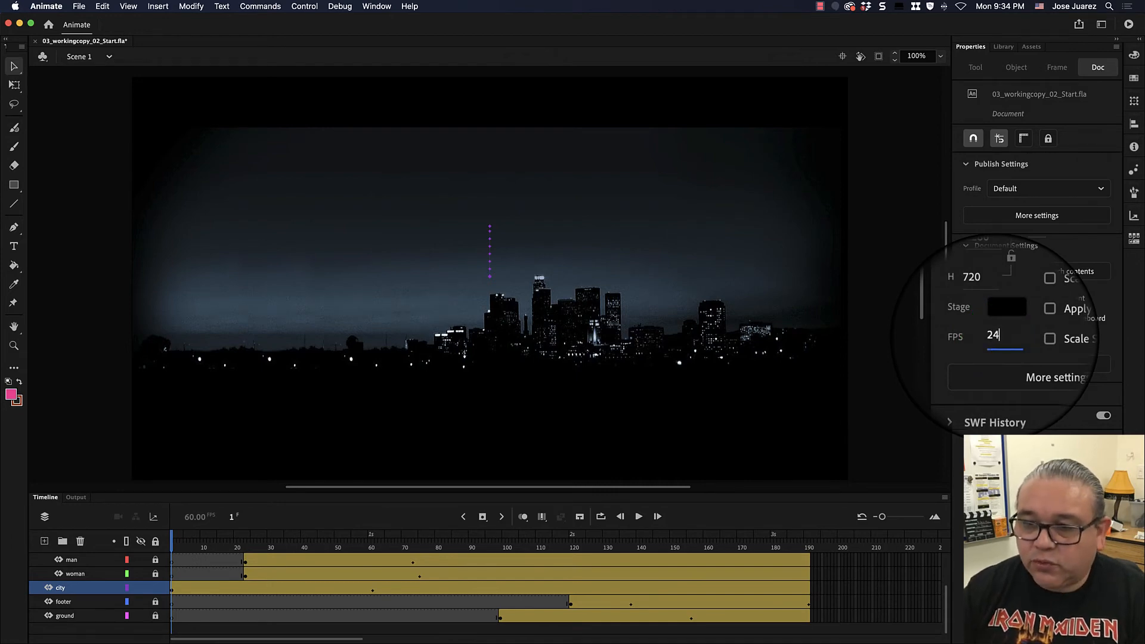
click(979, 348)
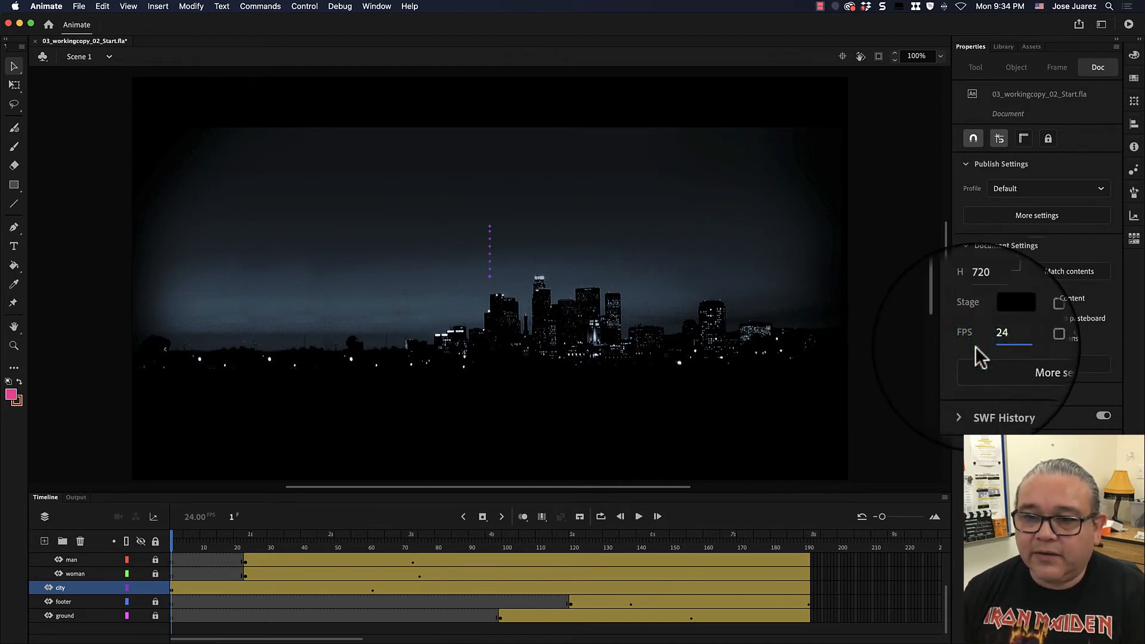
- Play the animation from frame 1 and stop it around frame 94
drag(478, 545, 142, 558)
click(639, 517)
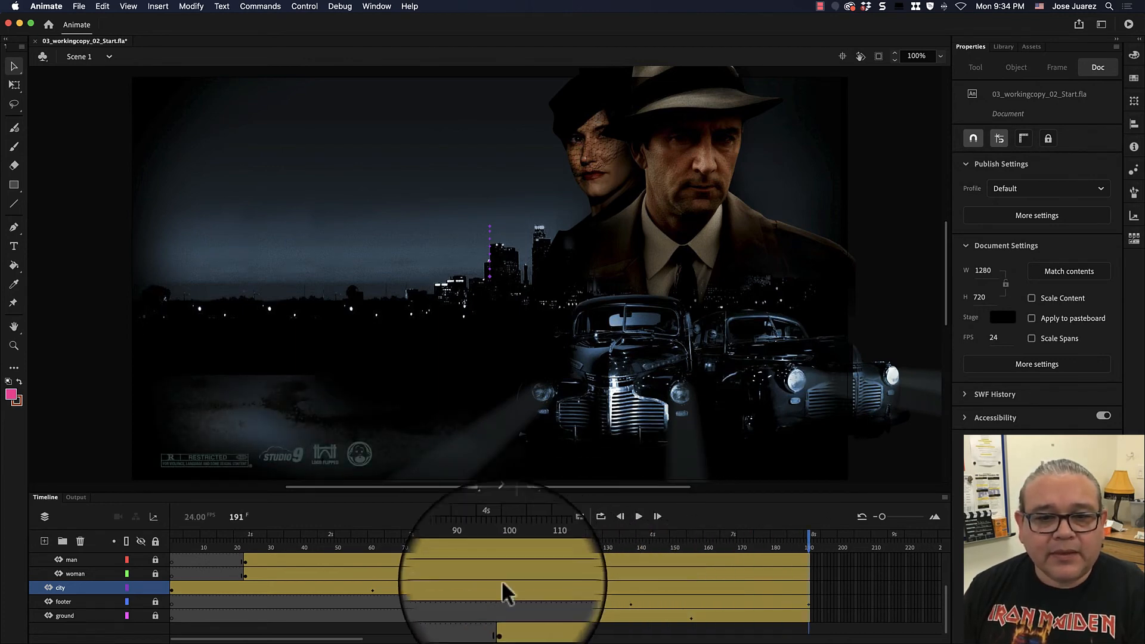
click(440, 546)
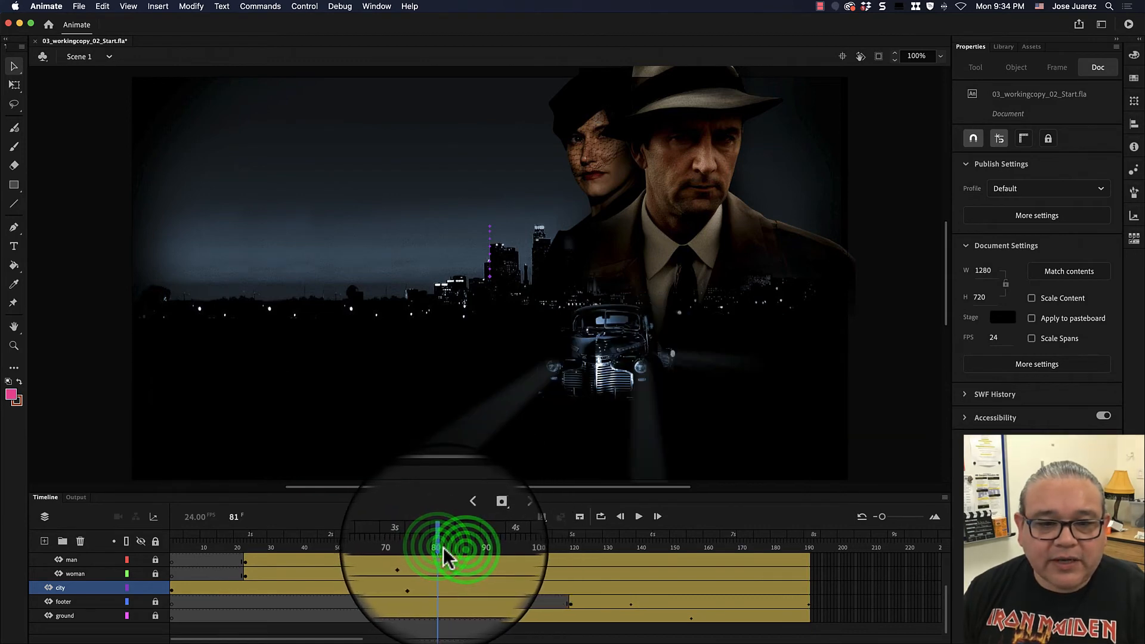
click(484, 546)
- Set the document frame rate back to 30 fps
click(994, 337)
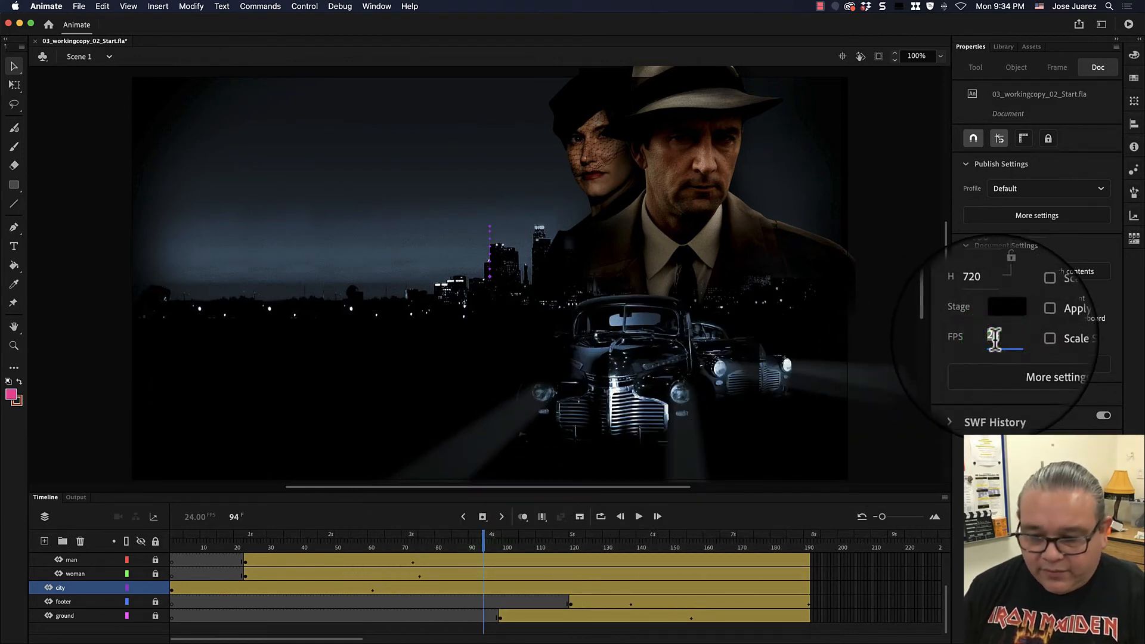
text(30)
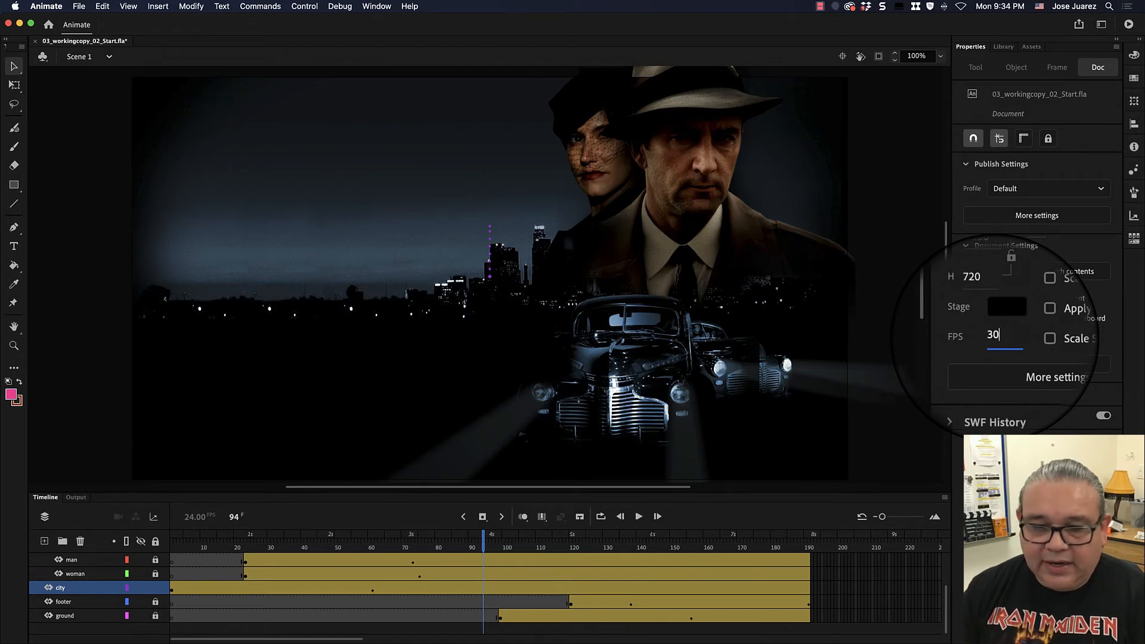
key(Return)
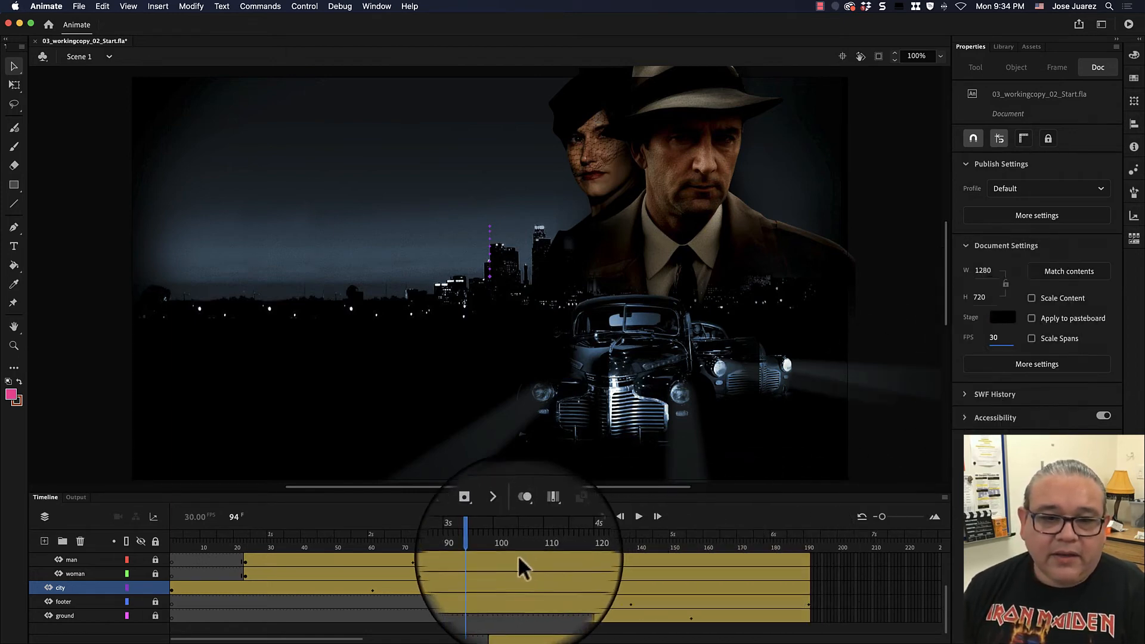
- At frame 1, give the city skyline instance an Alpha color effect set to 0%
click(476, 544)
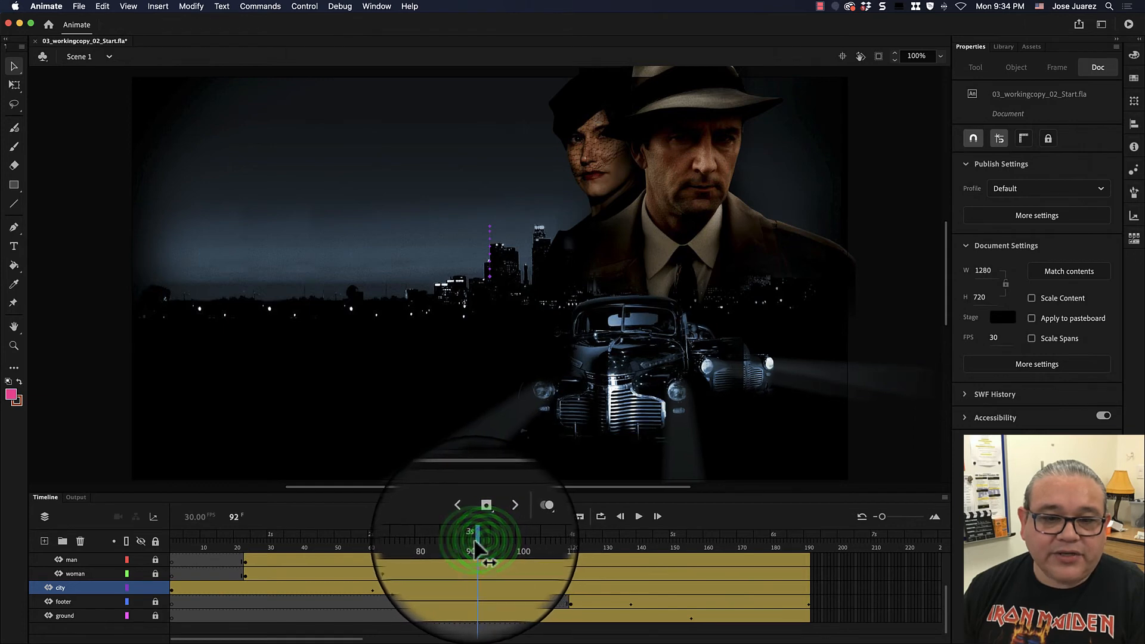
drag(475, 544, 358, 548)
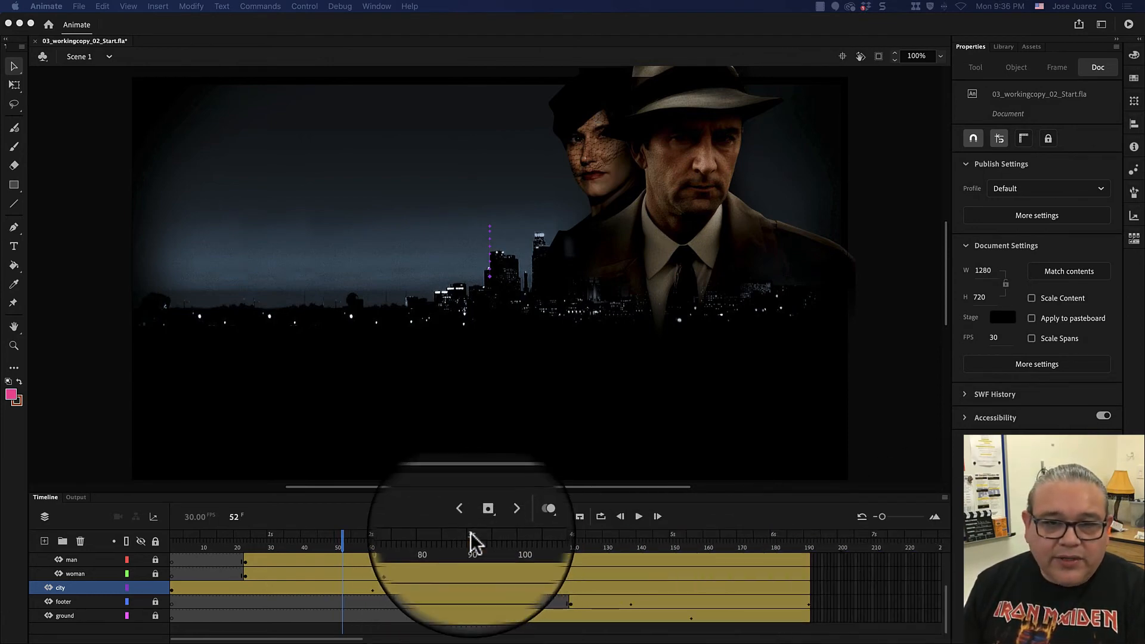
drag(342, 545, 179, 545)
click(346, 544)
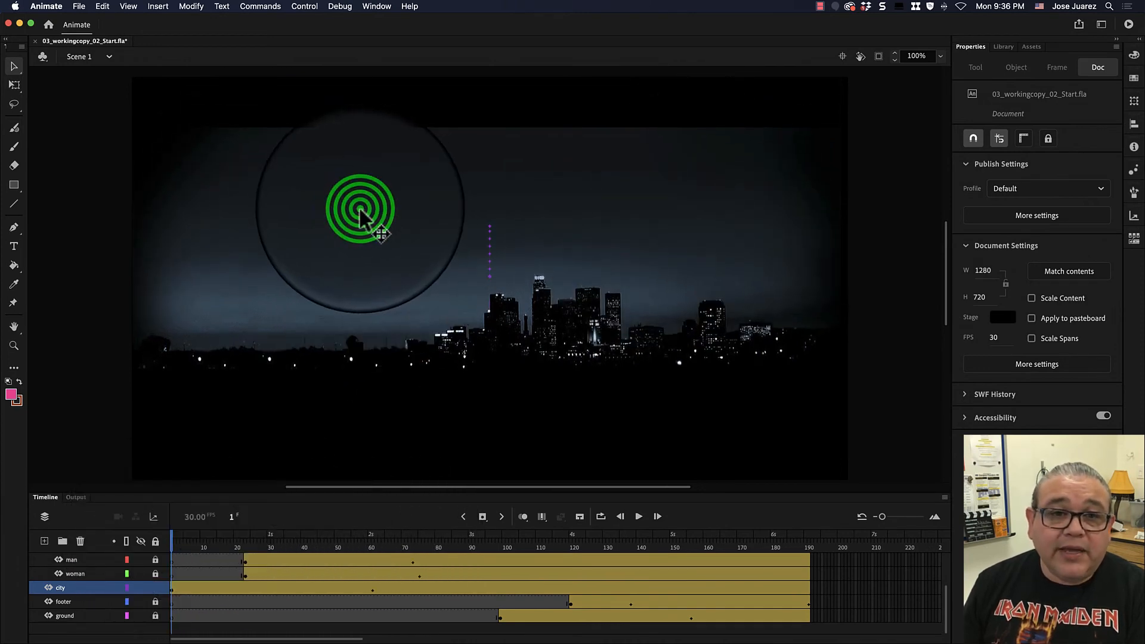
click(378, 229)
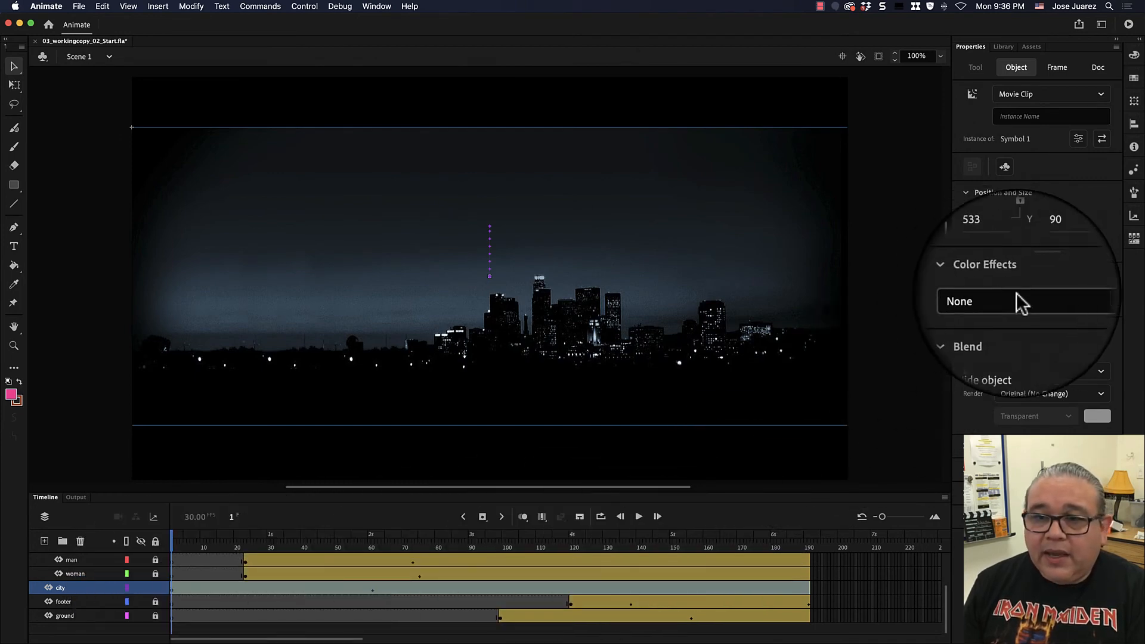
click(975, 46)
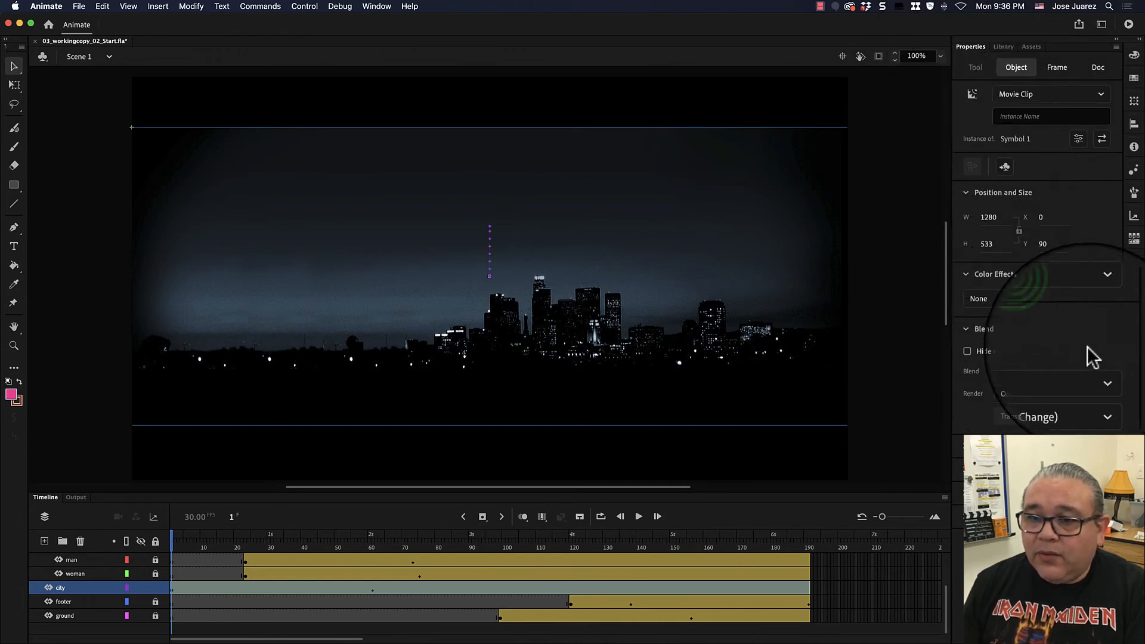
click(1036, 301)
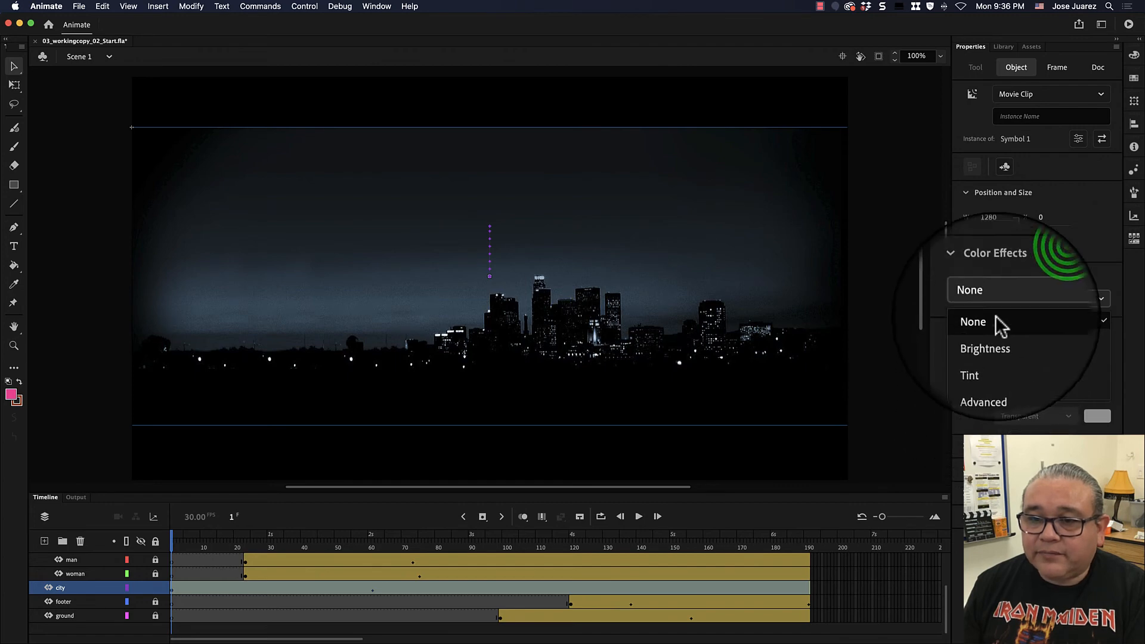
click(1041, 271)
click(1014, 304)
click(974, 394)
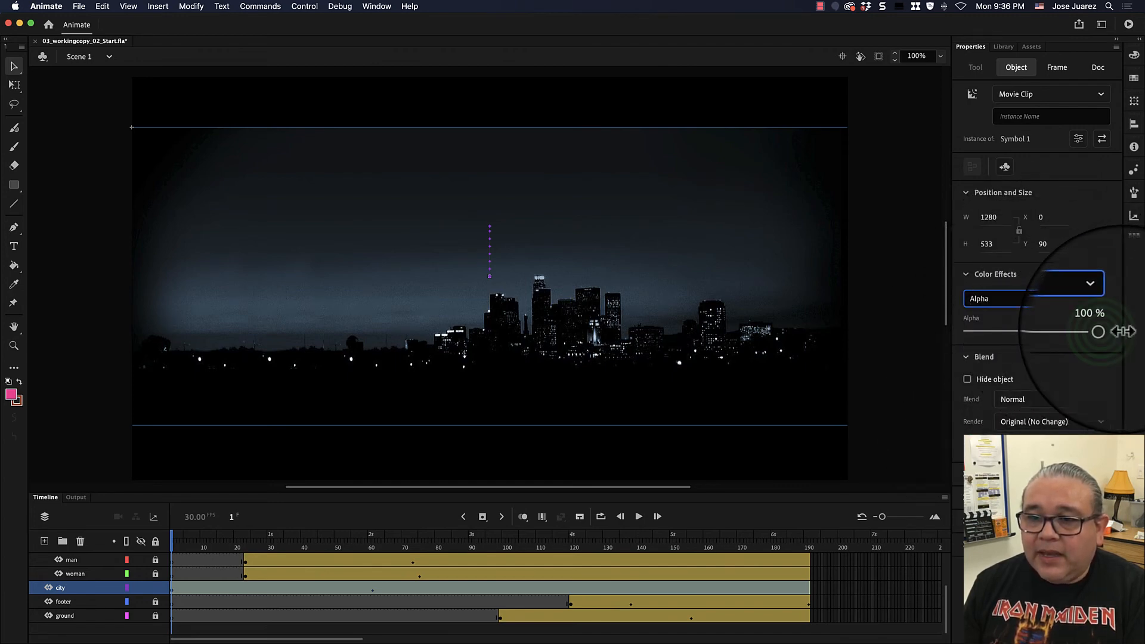
drag(1112, 326, 965, 332)
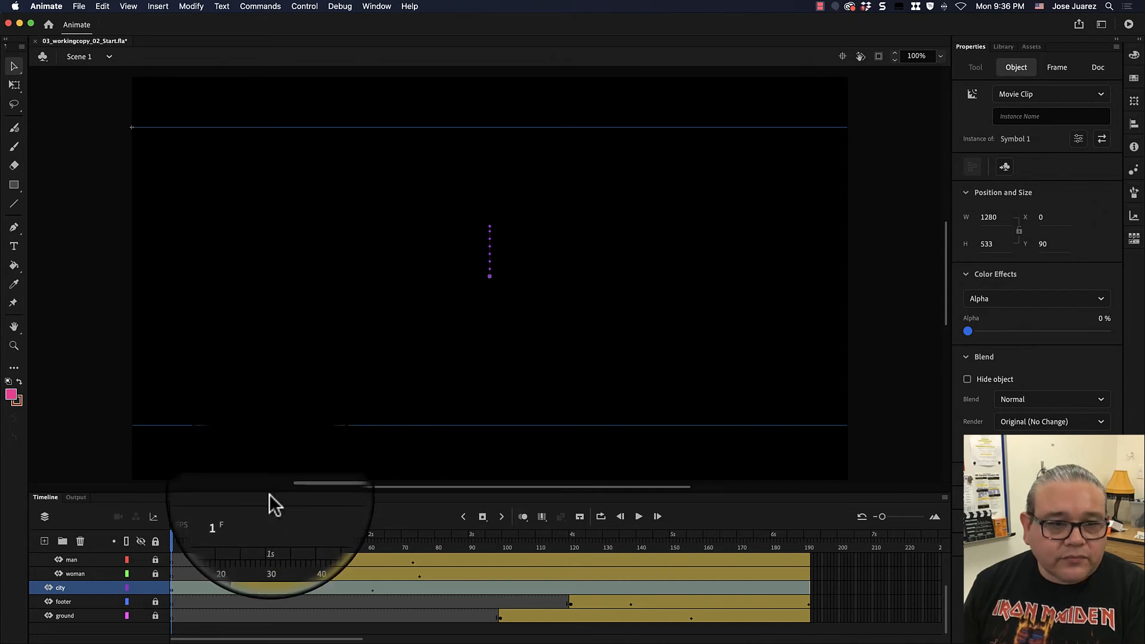
- At frame 61, set the city skyline instance's Alpha to 100% and rewind to frame 1
click(171, 547)
drag(173, 554, 371, 534)
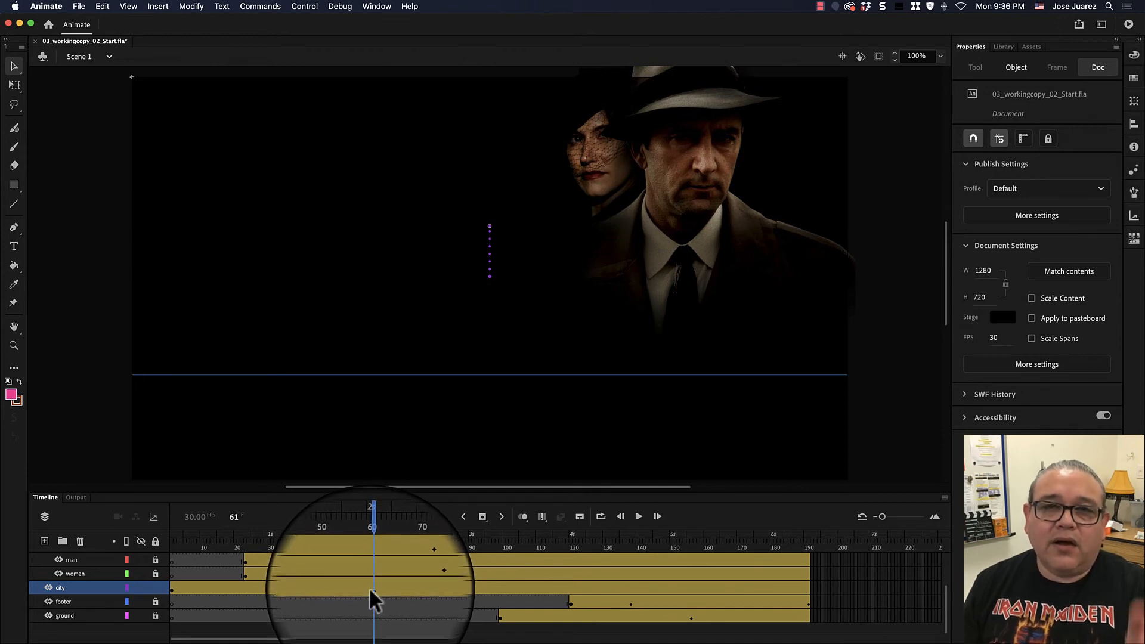
click(280, 216)
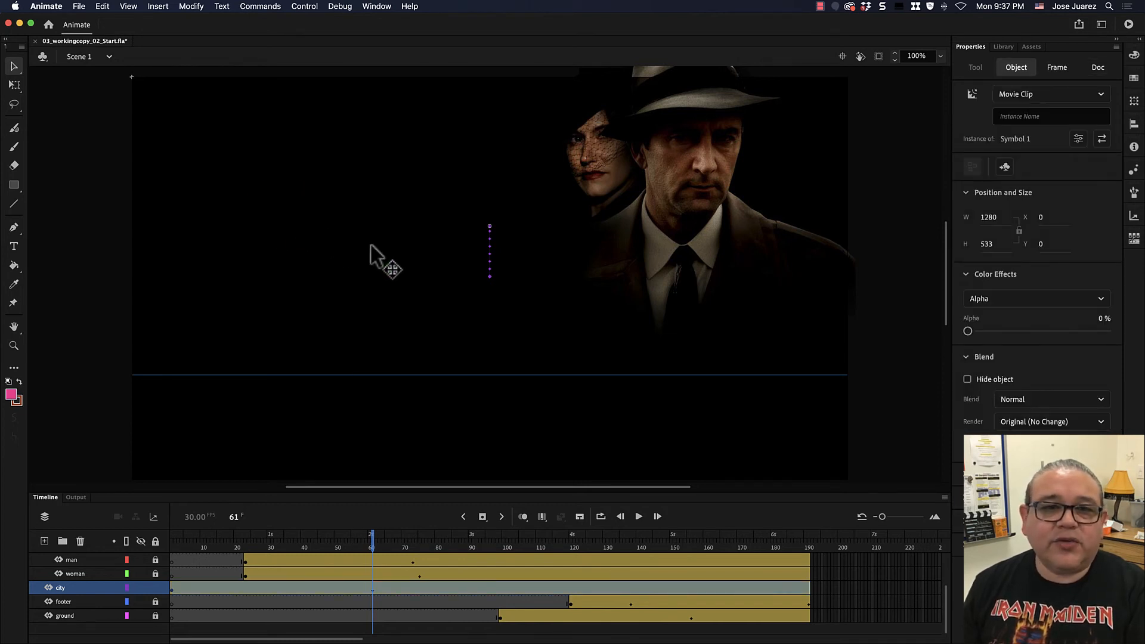
click(351, 434)
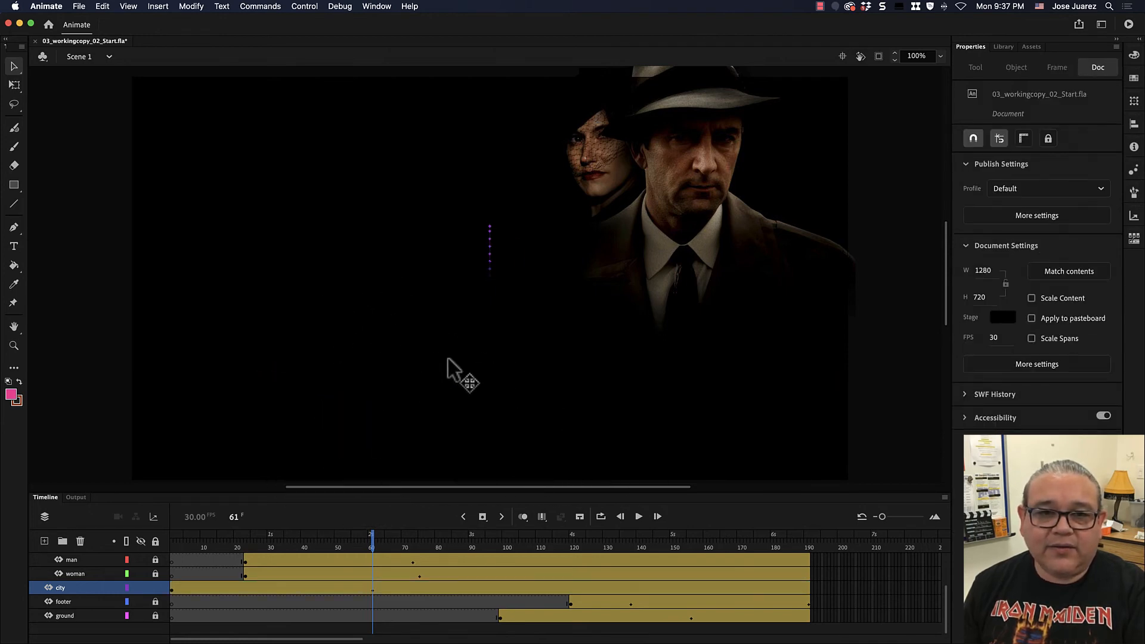
click(327, 219)
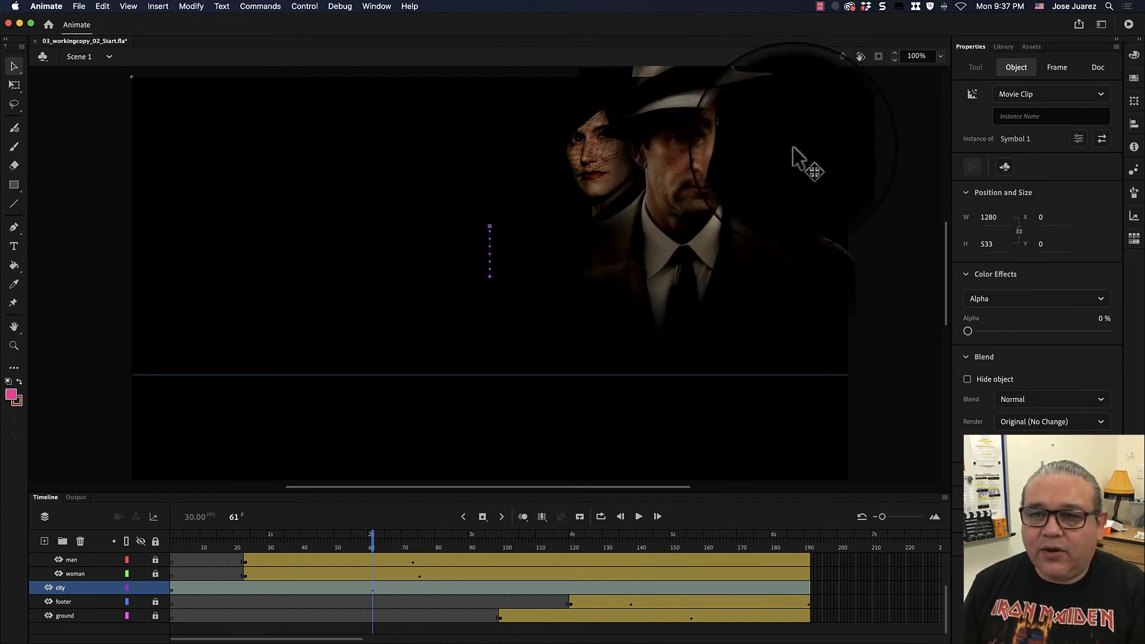
click(976, 46)
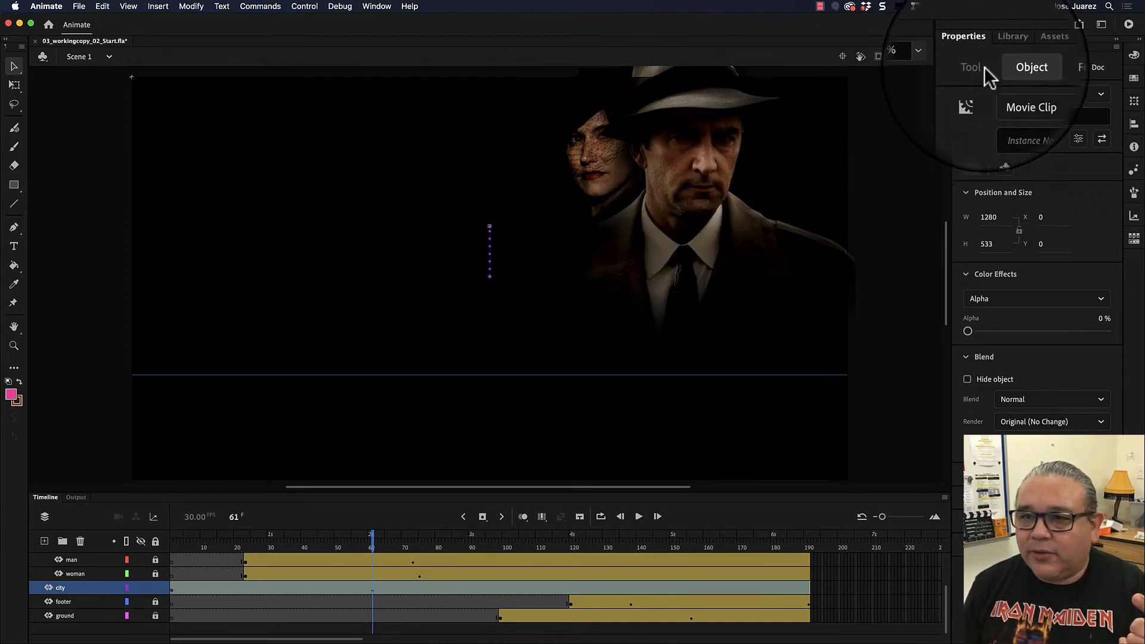
click(1052, 297)
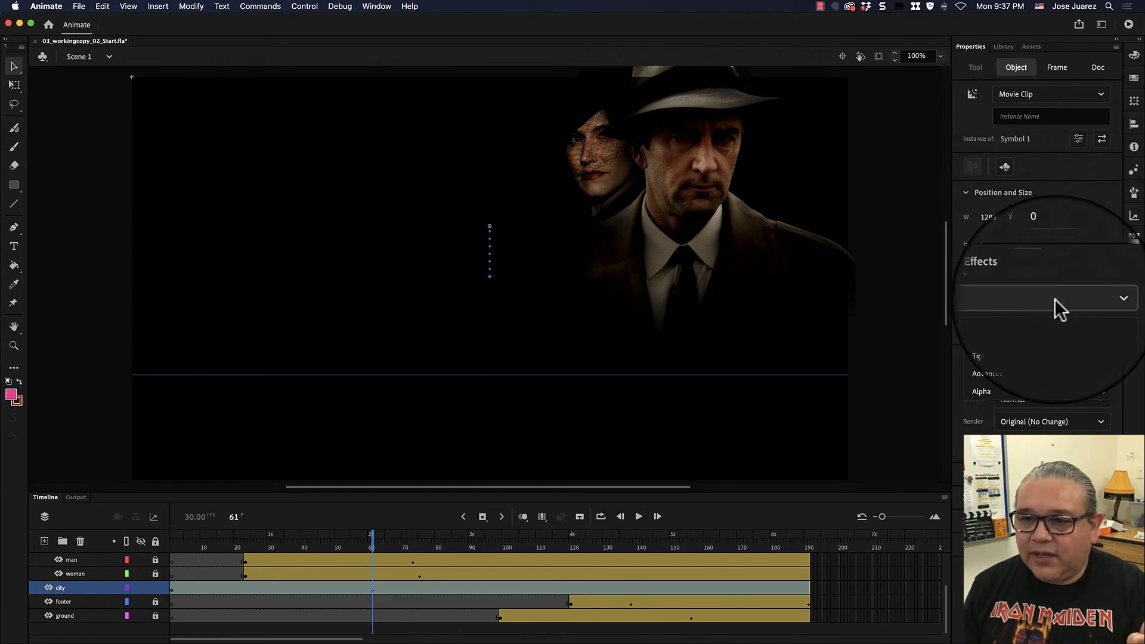
click(1021, 399)
click(966, 332)
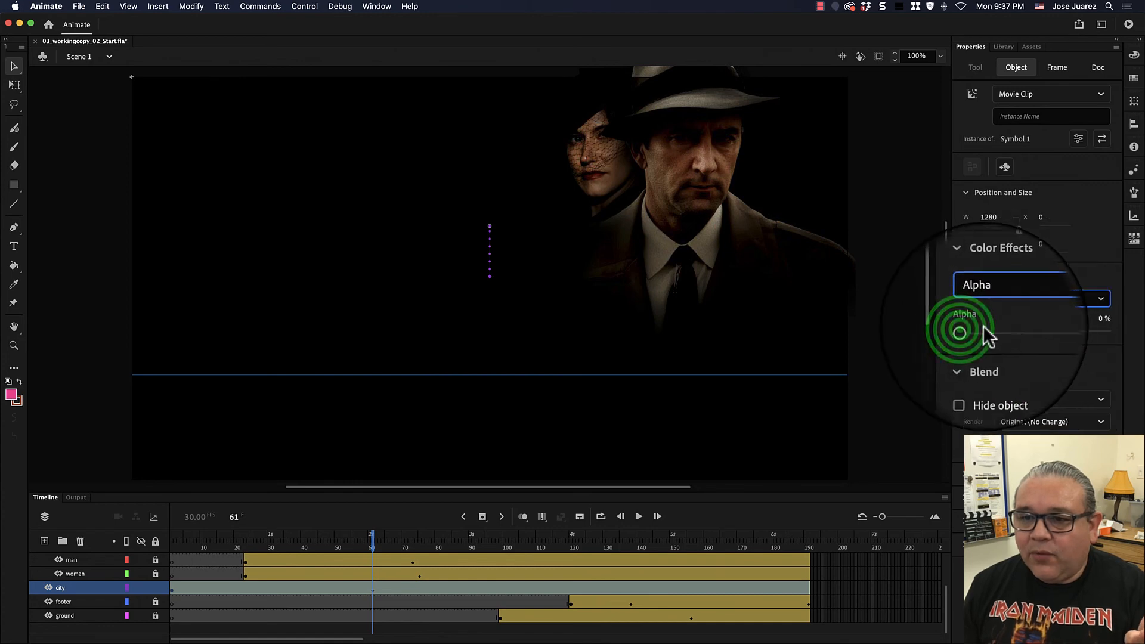
drag(967, 331, 1115, 337)
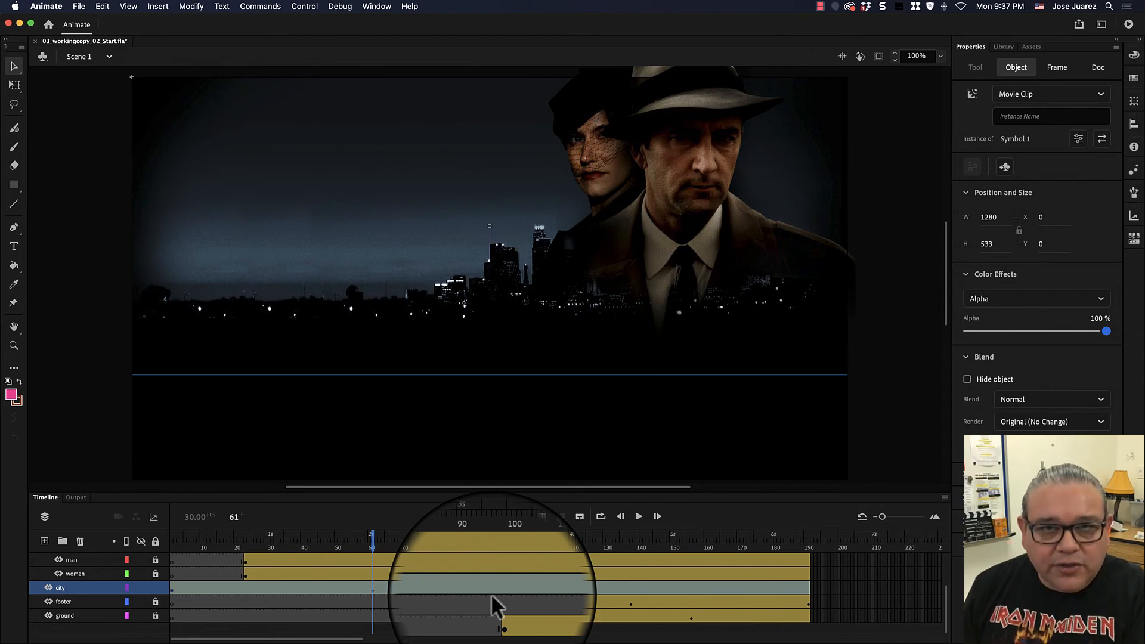
click(373, 545)
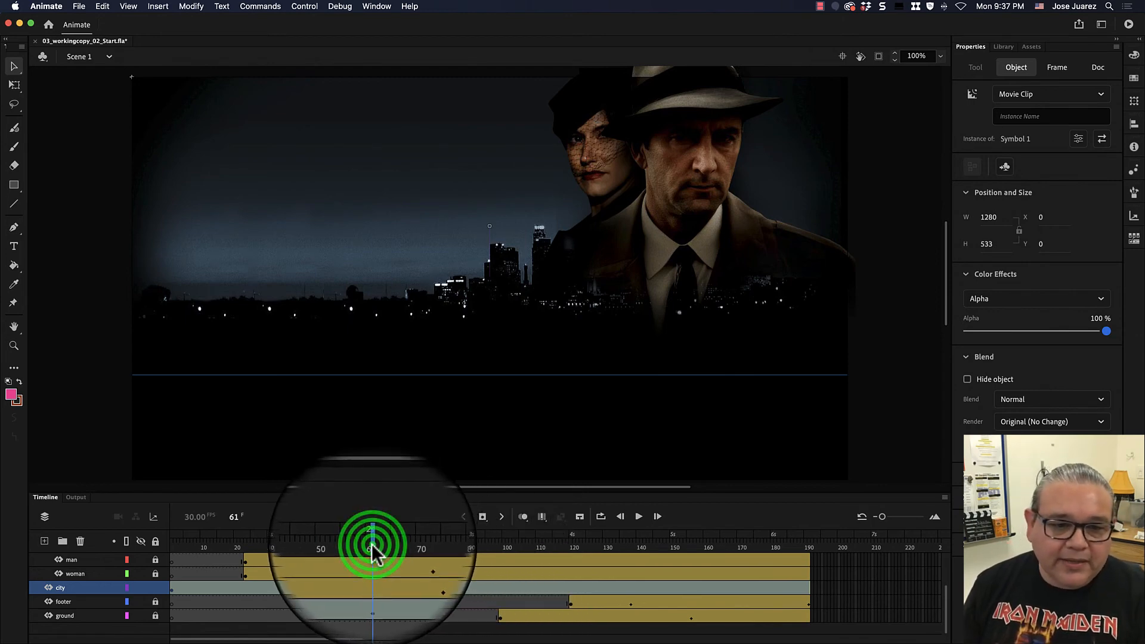
drag(373, 546, 110, 574)
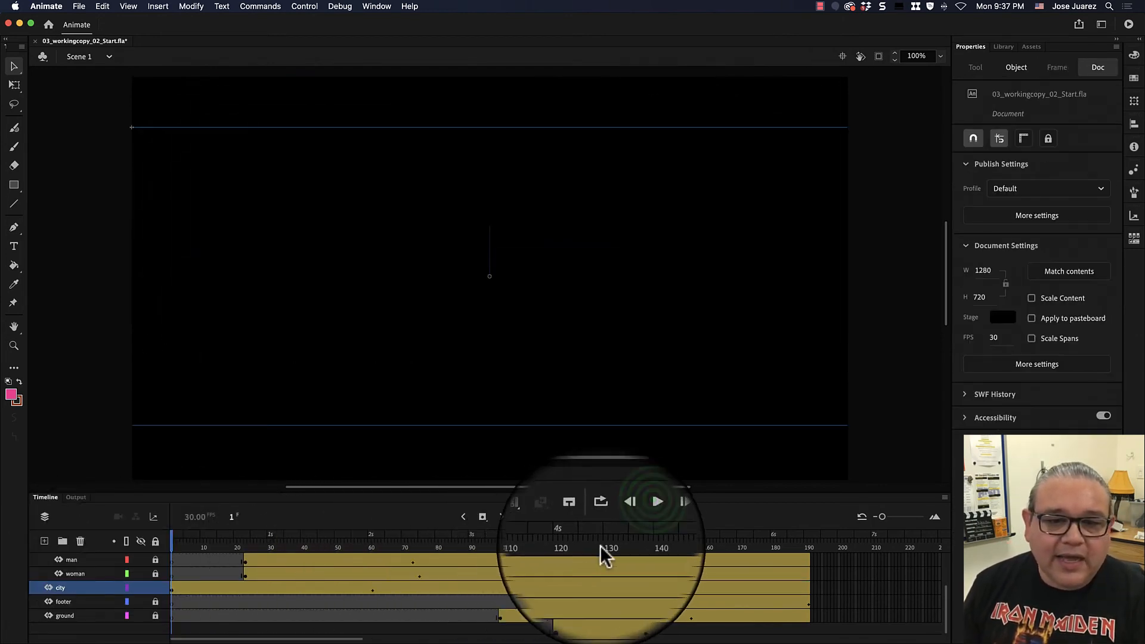
- Play the animation from frame 1 and stop it around frame 110
click(639, 517)
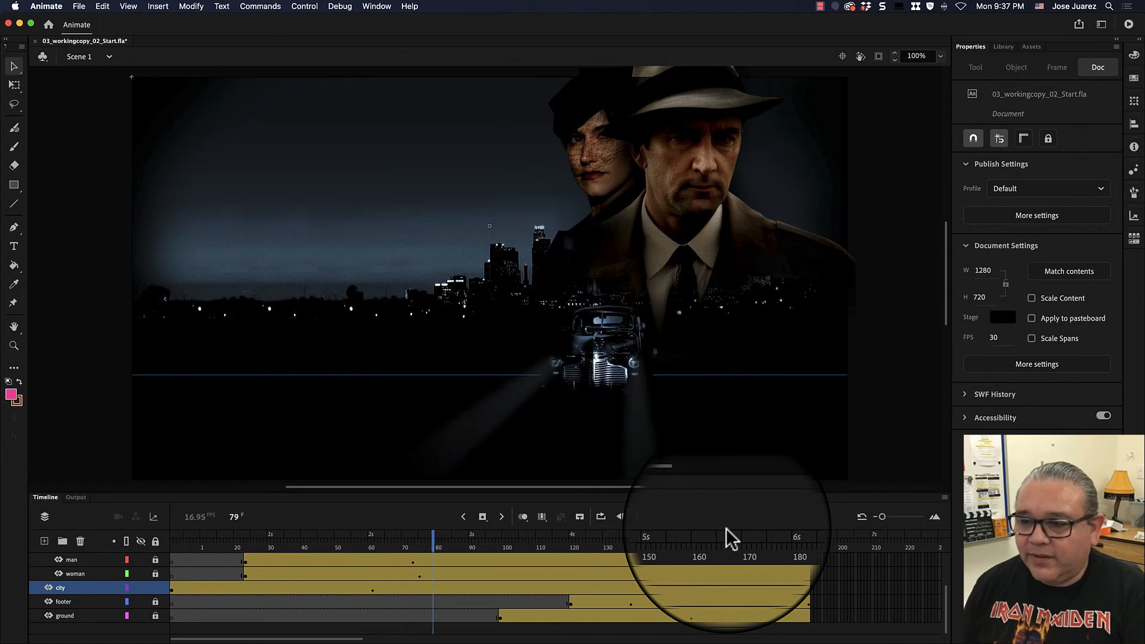
click(639, 516)
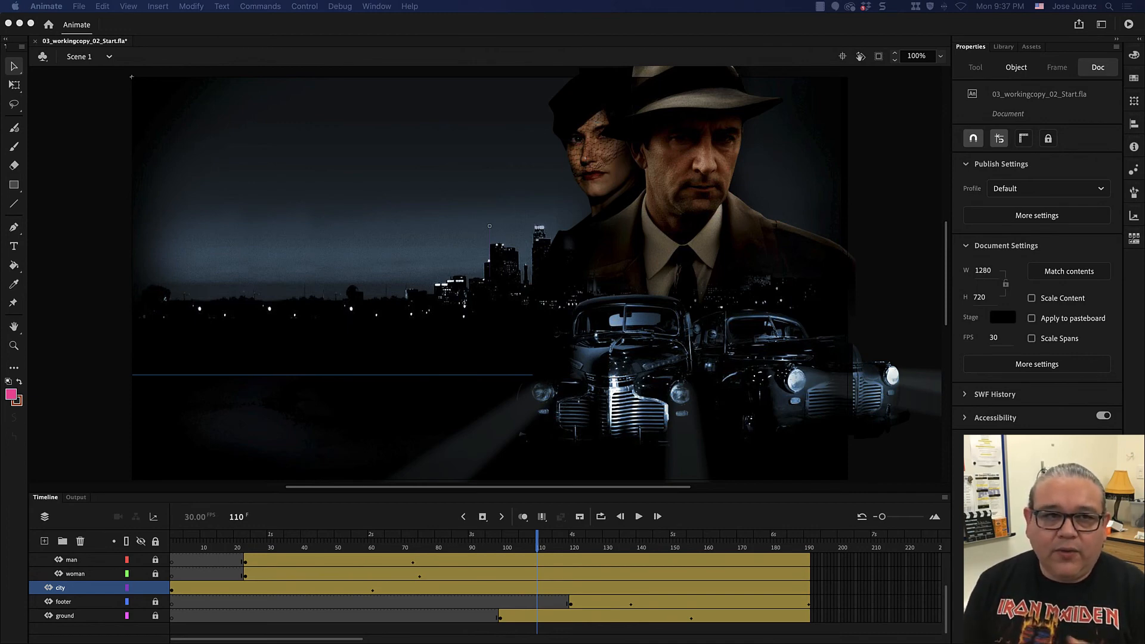
- Open the recent file Moving Shapes Tutorial.fla
click(263, 26)
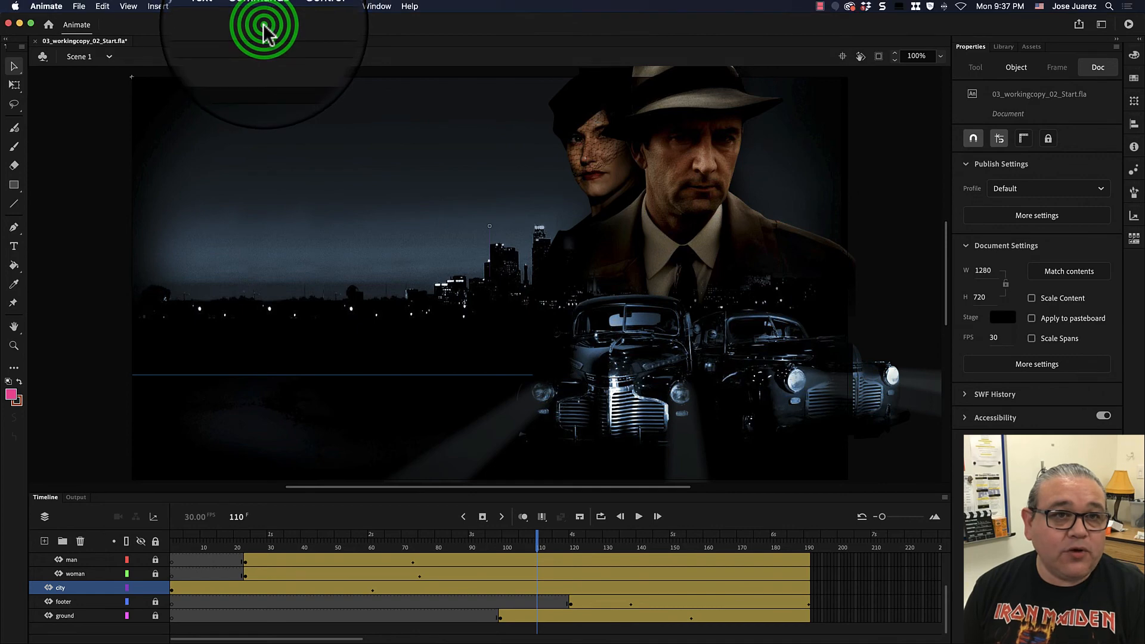
click(78, 6)
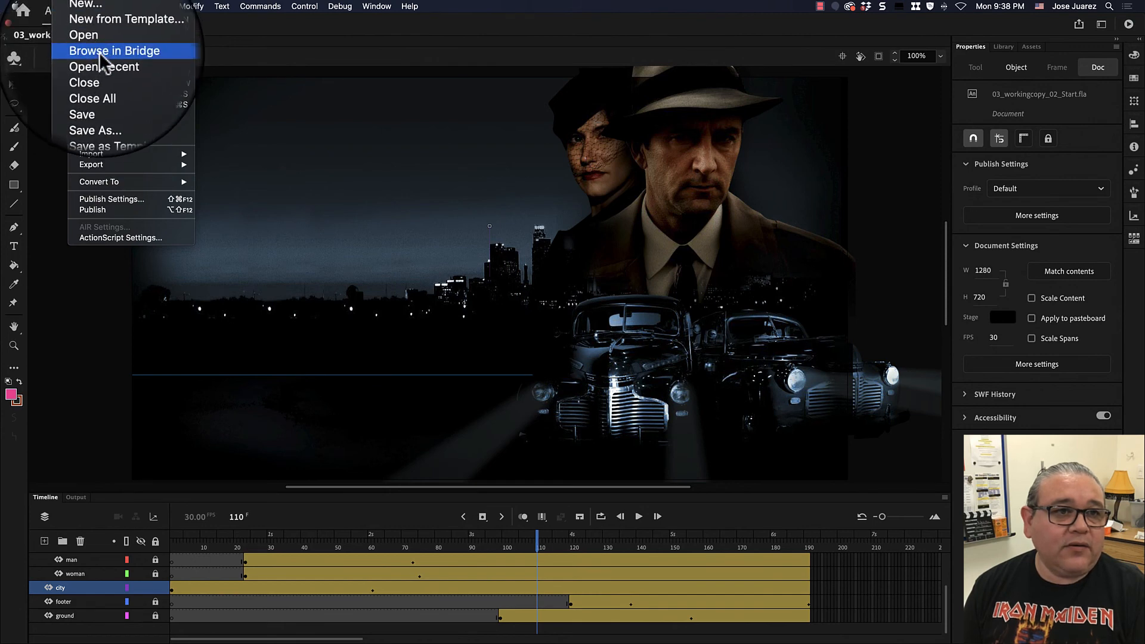
mouse_move(103, 69)
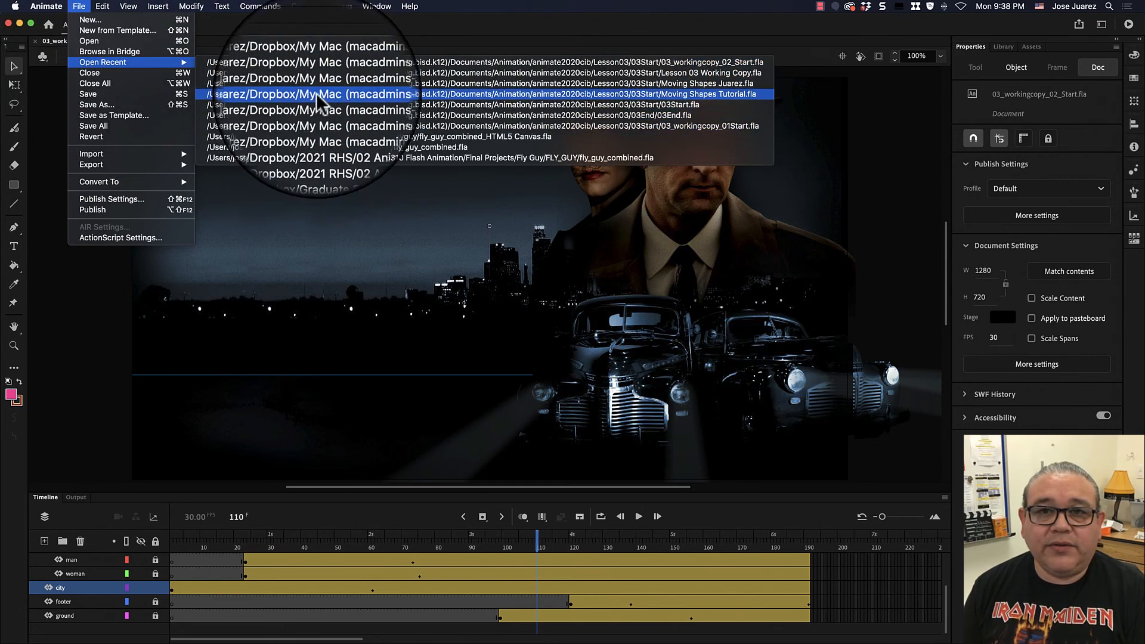
click(320, 95)
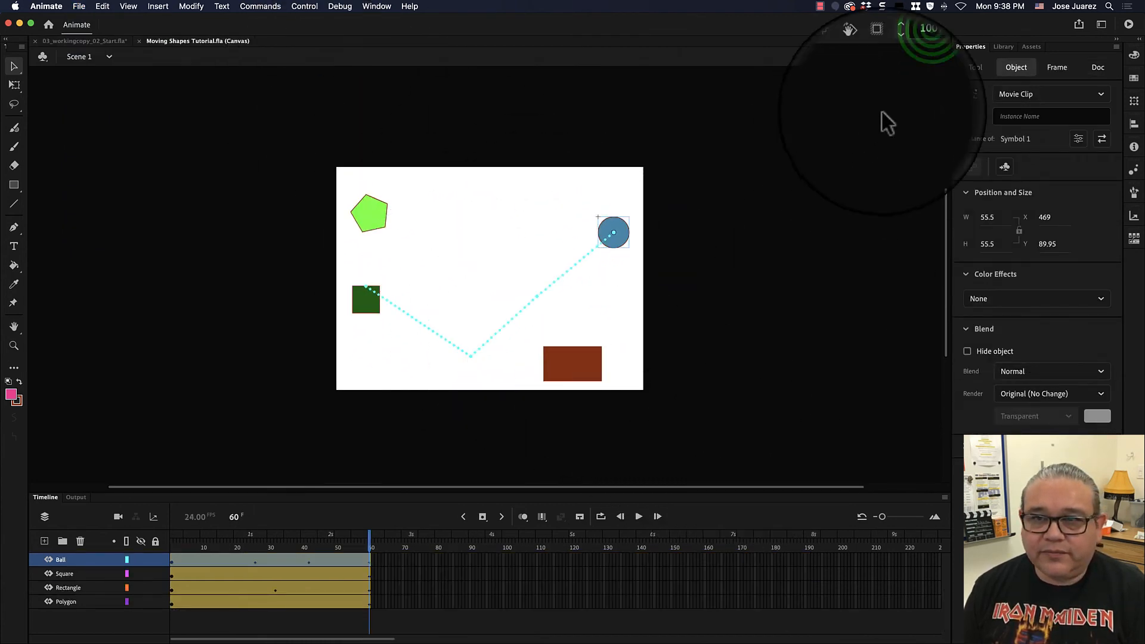
- At 200% zoom and frame 1, give the Ball instance an Alpha color effect set to 0%
click(918, 58)
drag(907, 56, 951, 56)
text(200)
key(Return)
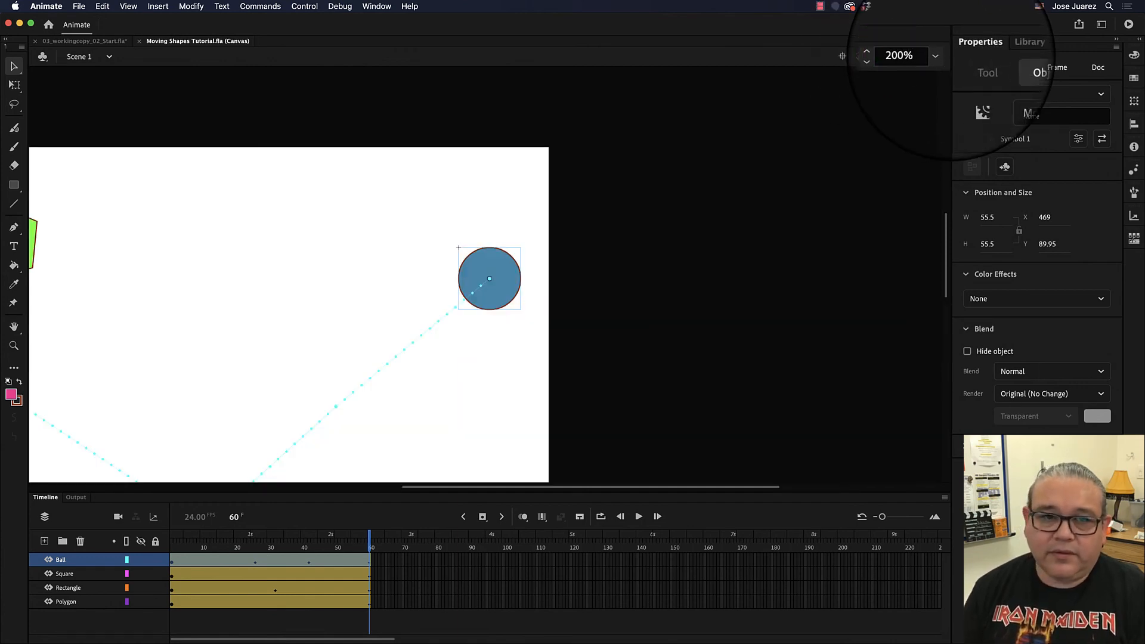
click(845, 54)
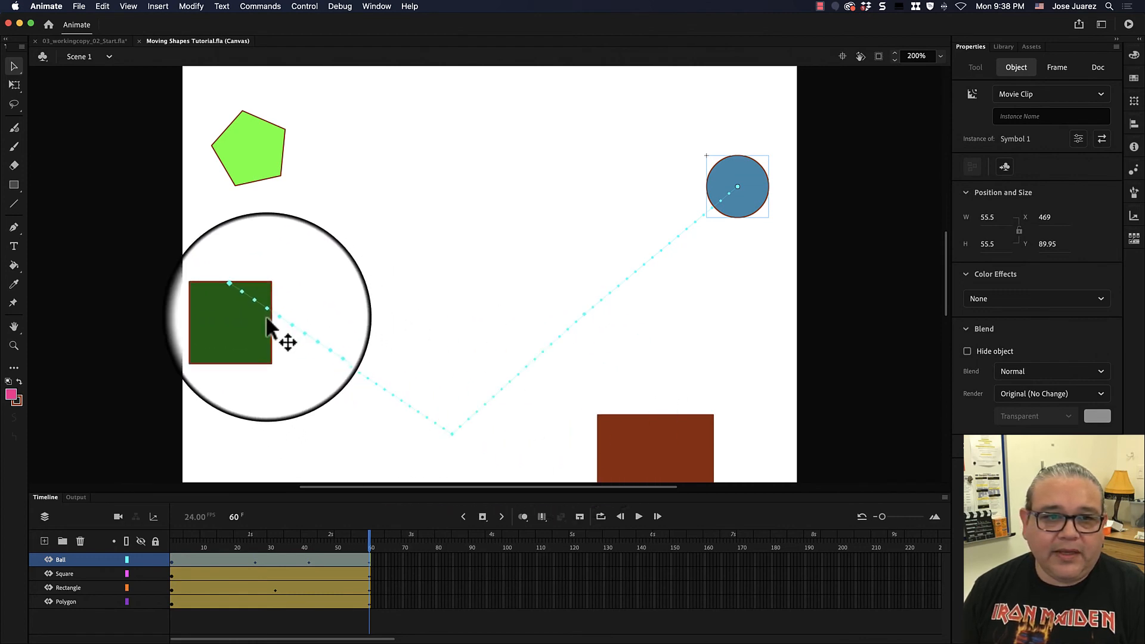
drag(363, 542, 170, 561)
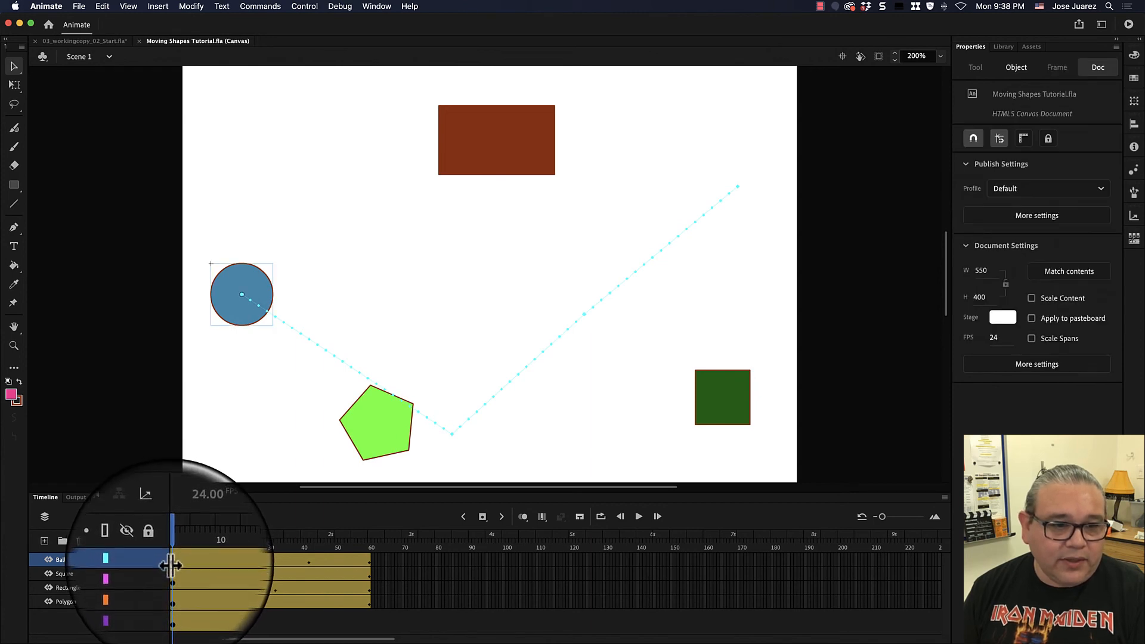
click(229, 284)
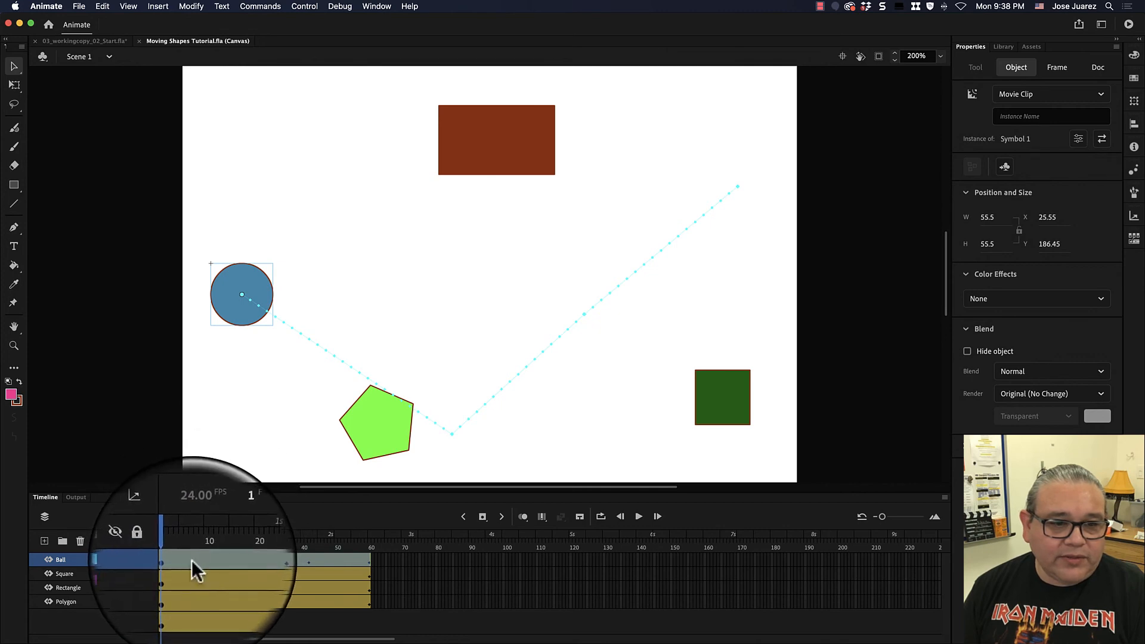
click(1014, 299)
click(1002, 390)
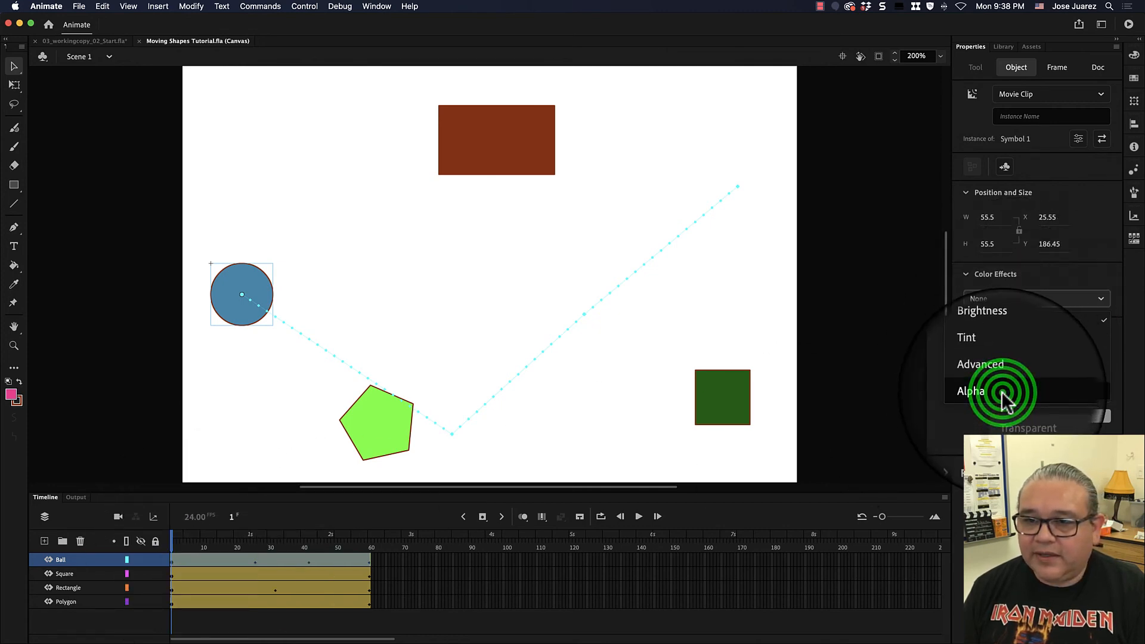
drag(1110, 333, 941, 334)
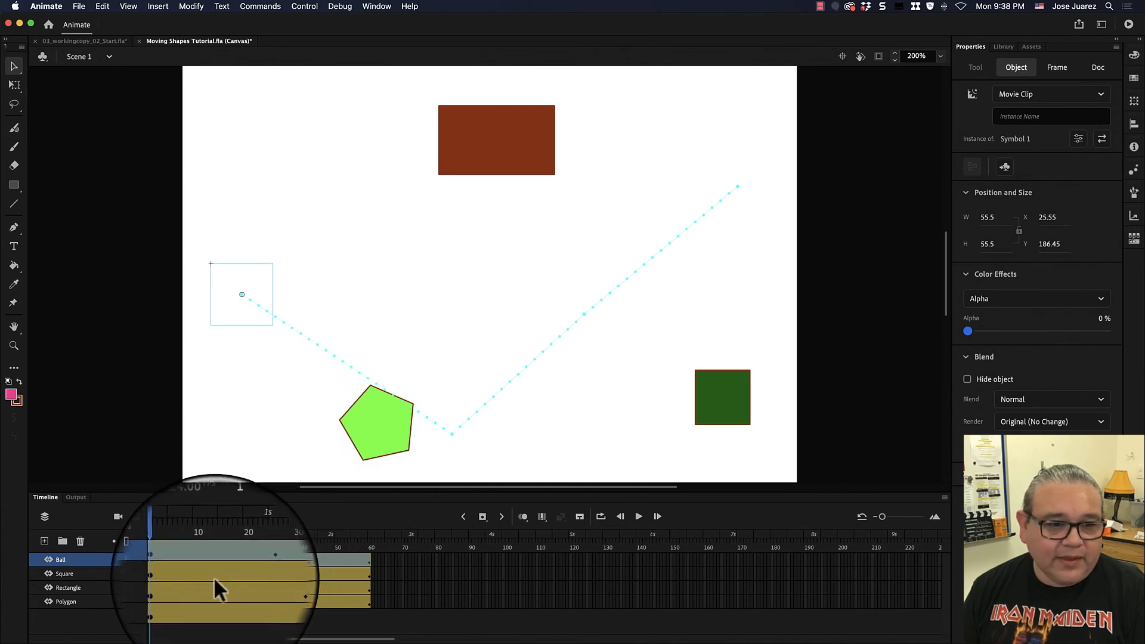
- At frame 22, set the Ball instance's Alpha to 100%, then rewind and play the animation
click(191, 554)
drag(199, 546, 242, 546)
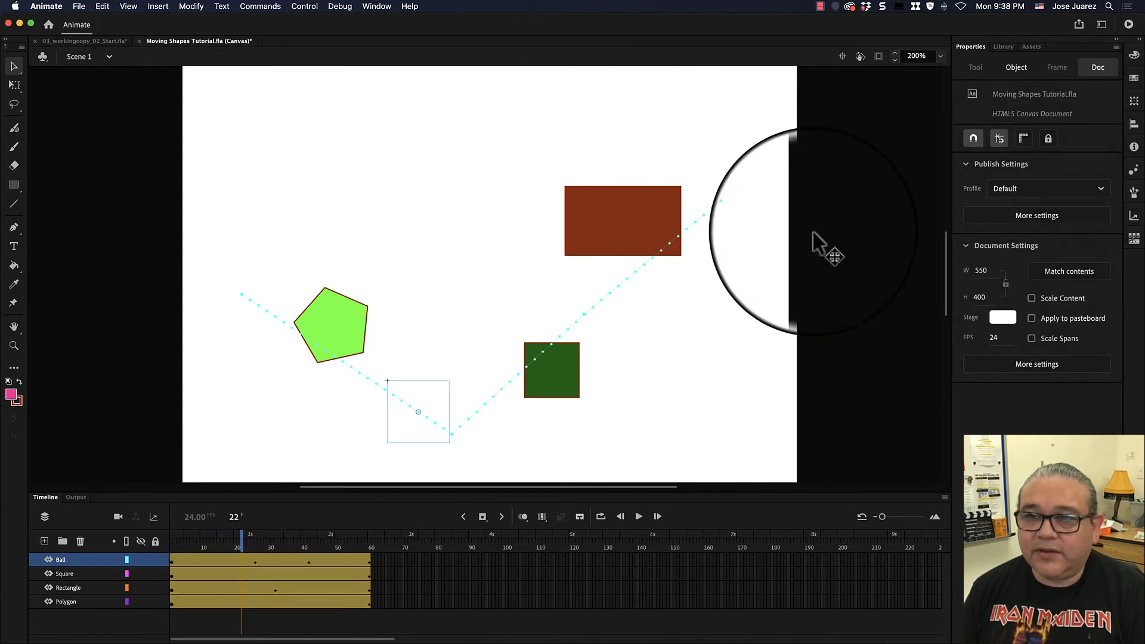
click(410, 416)
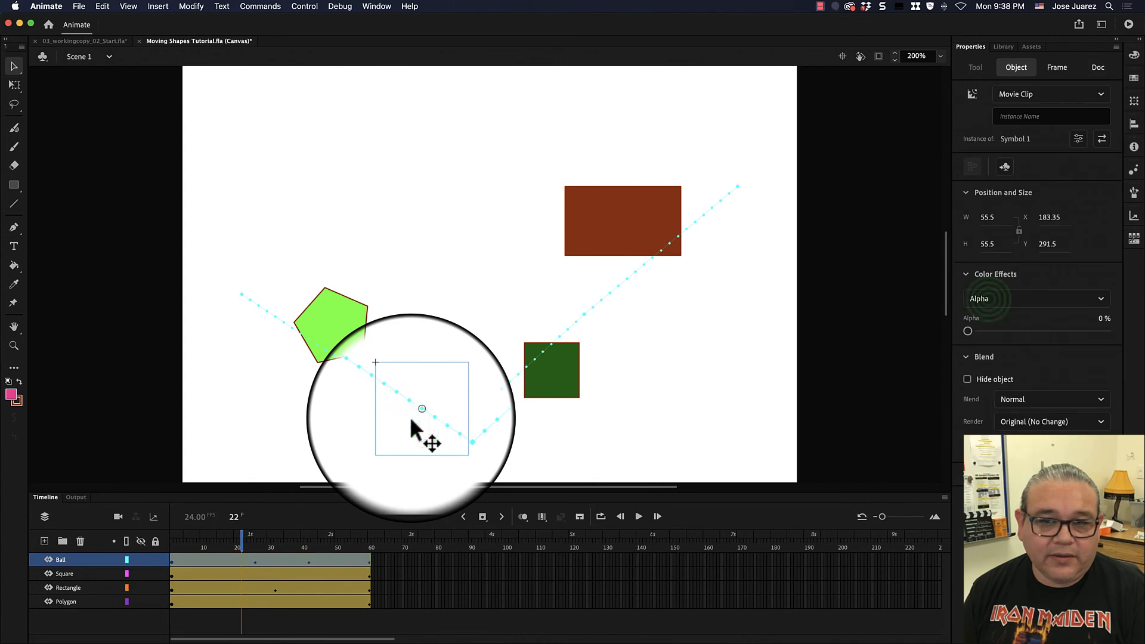
click(986, 300)
click(985, 300)
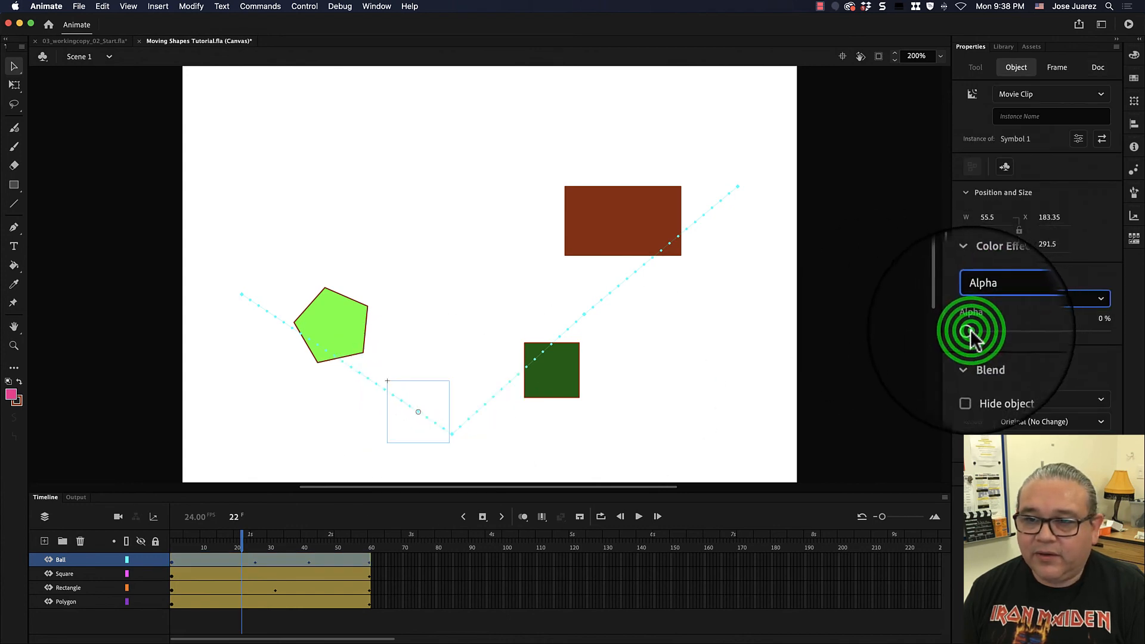
drag(971, 333, 1109, 332)
drag(242, 536, 157, 542)
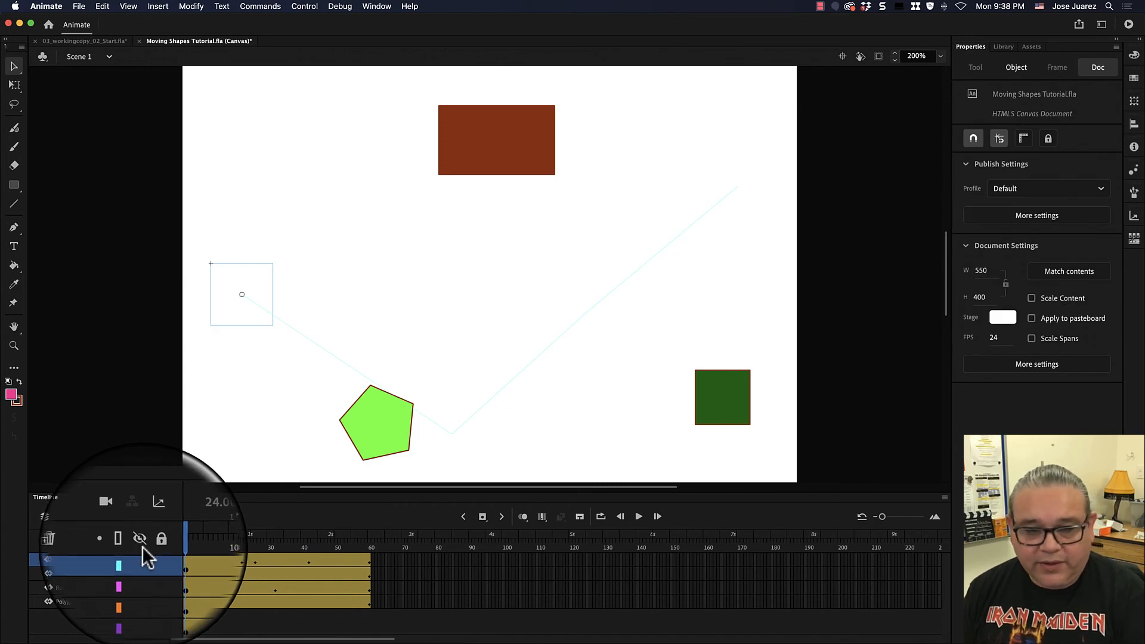
click(638, 517)
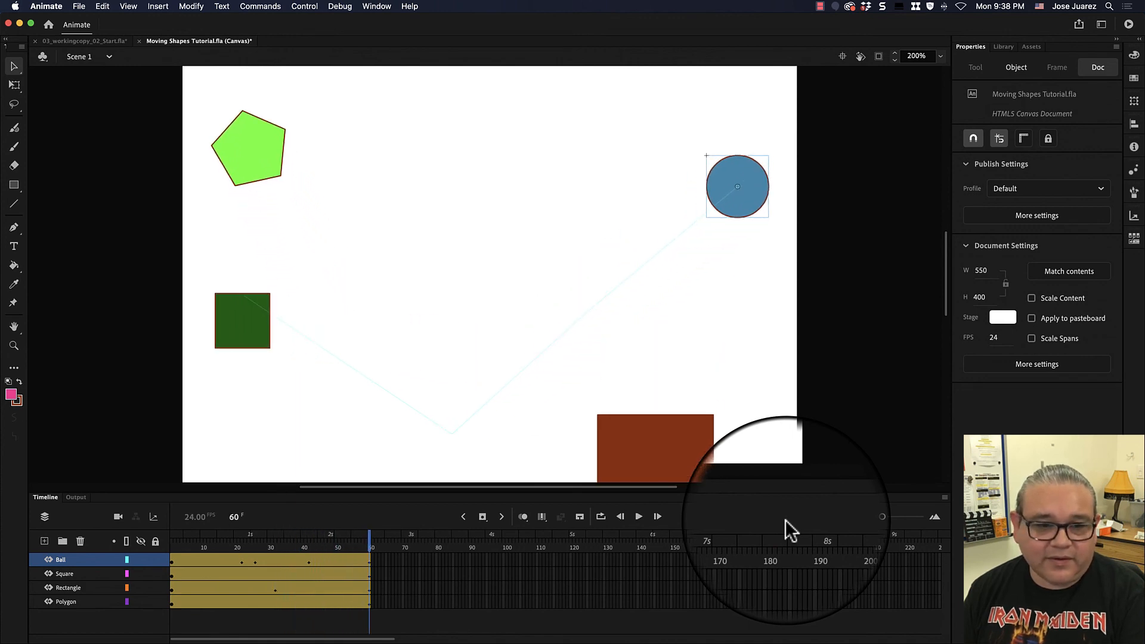
- Extend the Ball, Square, Rectangle and Polygon tweens so they end at frame 160
drag(371, 560, 707, 558)
click(362, 574)
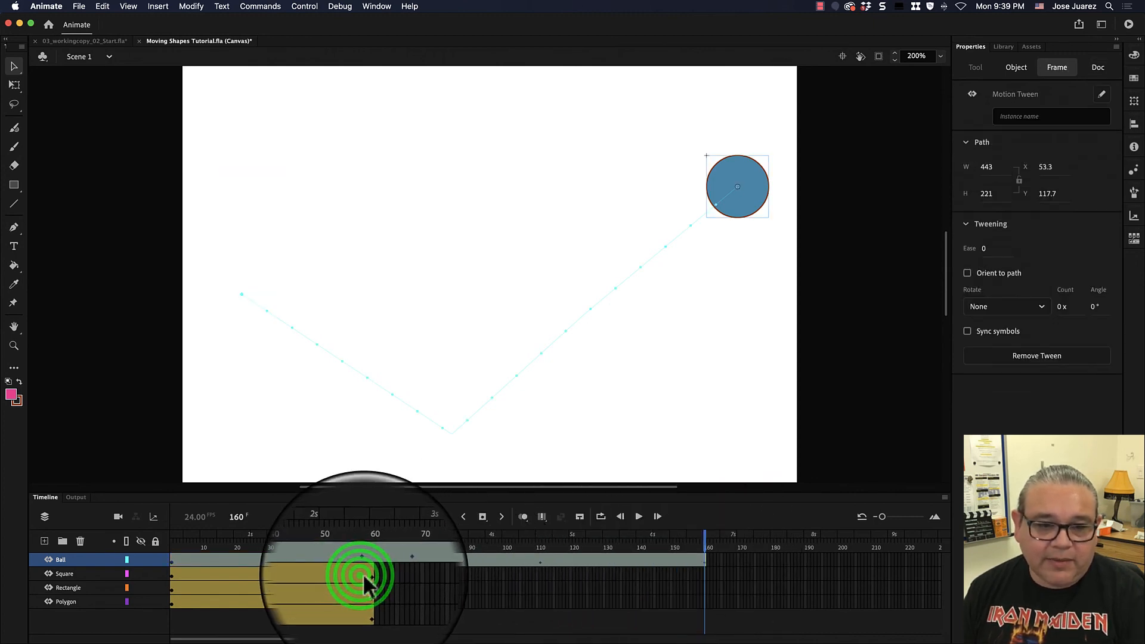
click(338, 580)
click(360, 576)
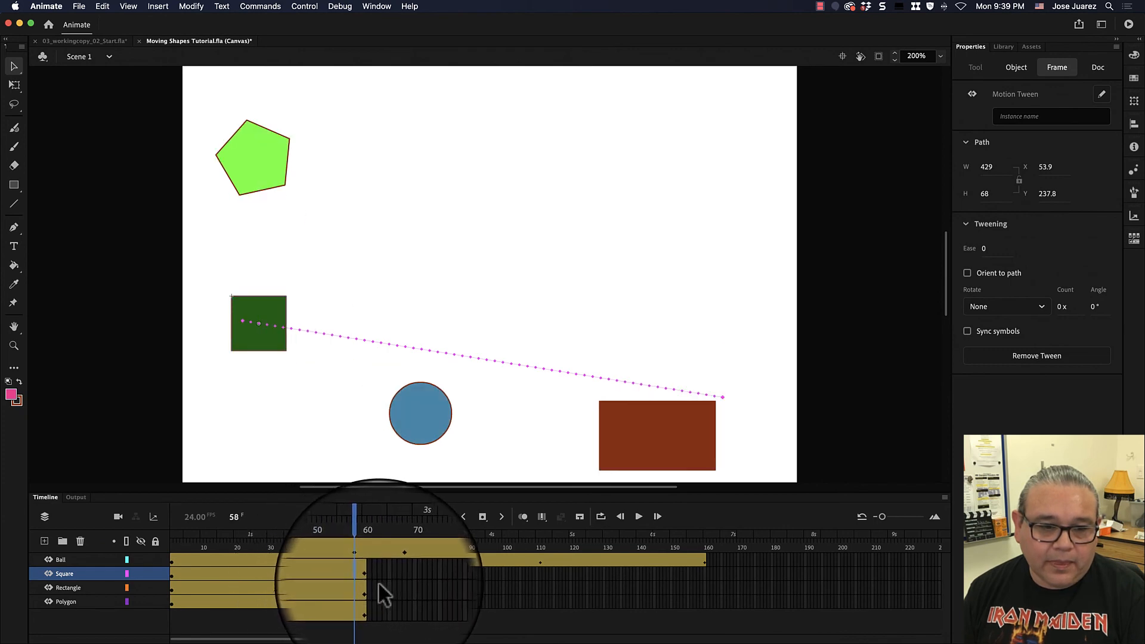
click(88, 588)
shift+click(85, 607)
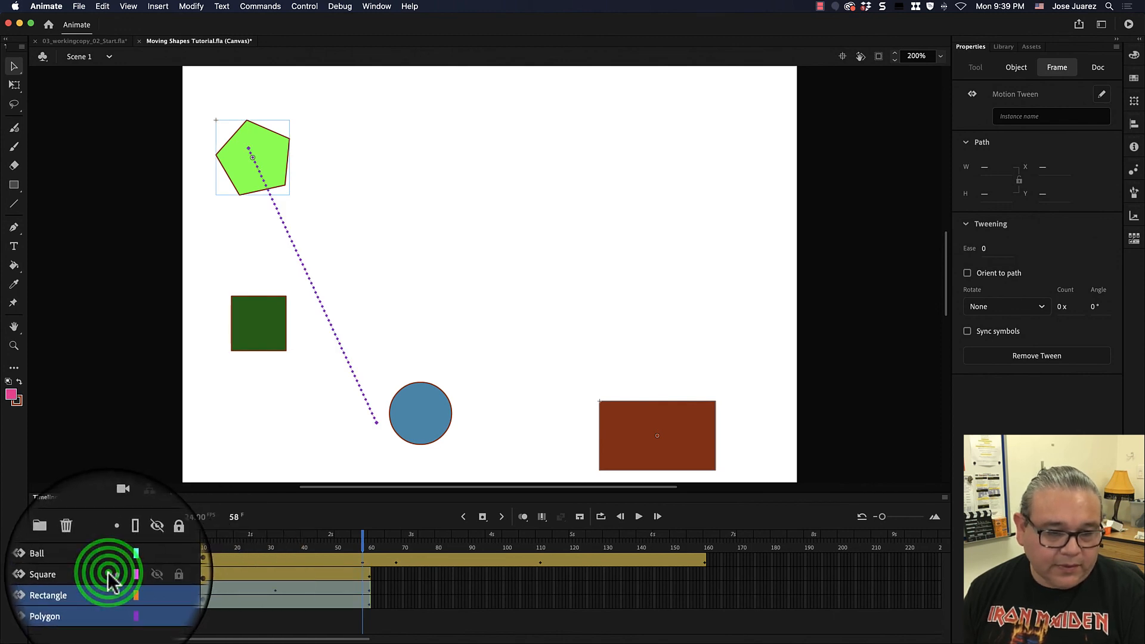
drag(371, 576, 707, 574)
- Rewind to frame 1 and play the extended animation
click(655, 553)
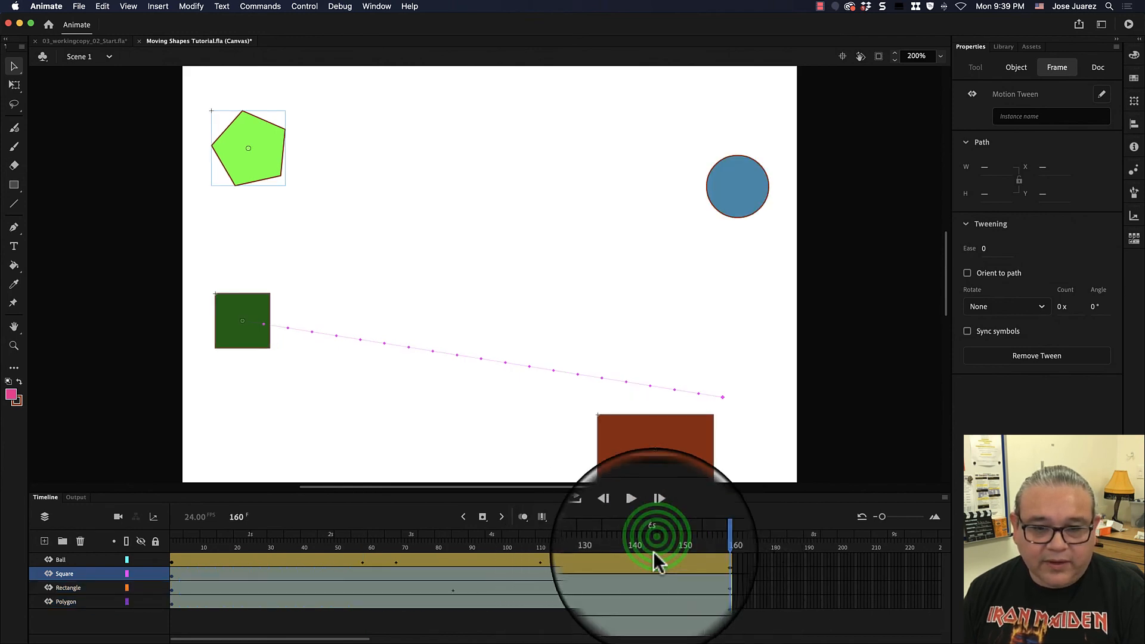
drag(656, 542, 146, 542)
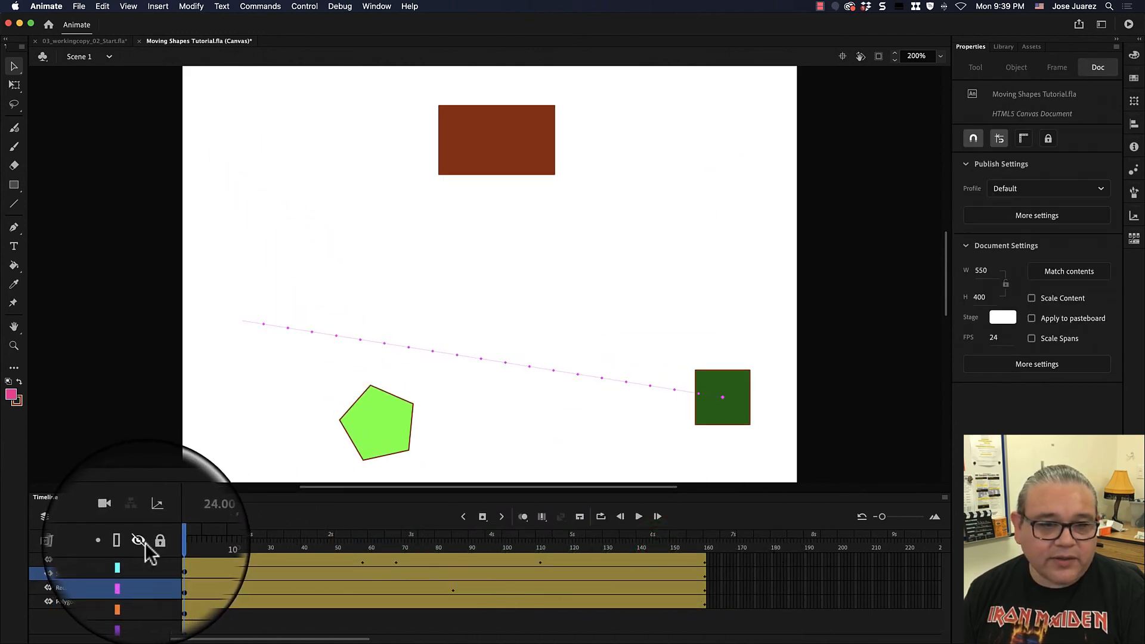
click(190, 542)
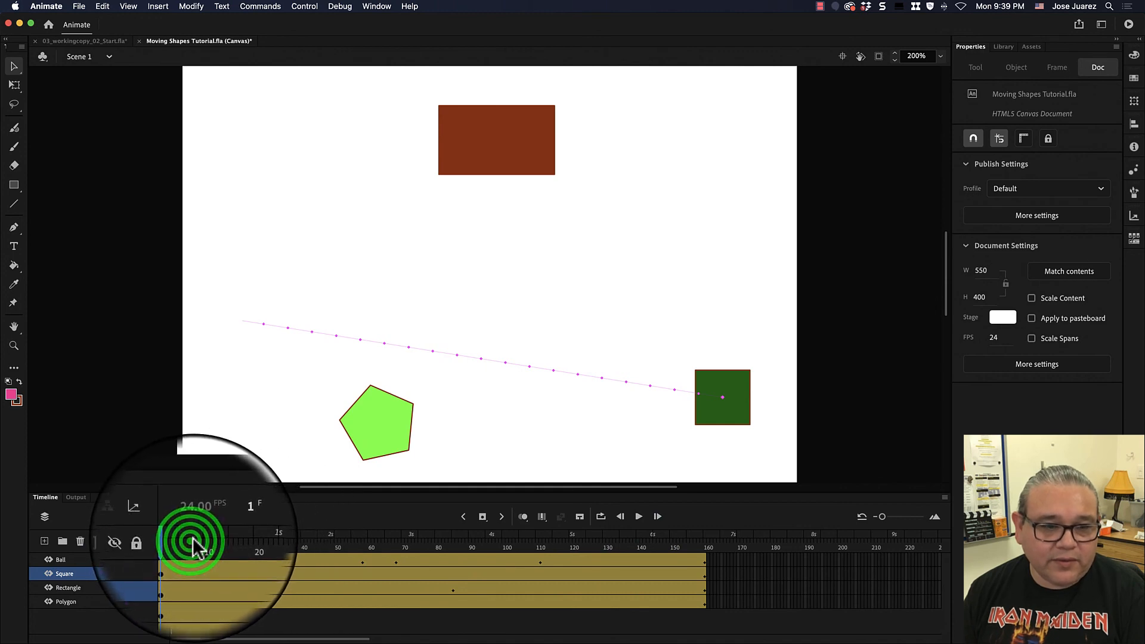
drag(192, 540, 153, 541)
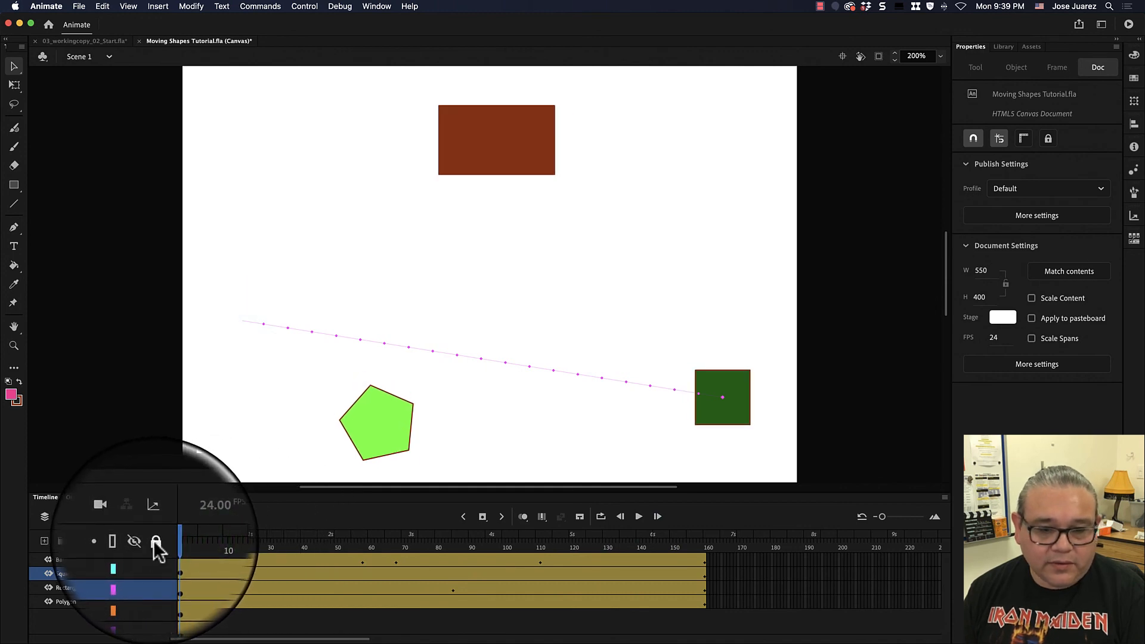
key(Return)
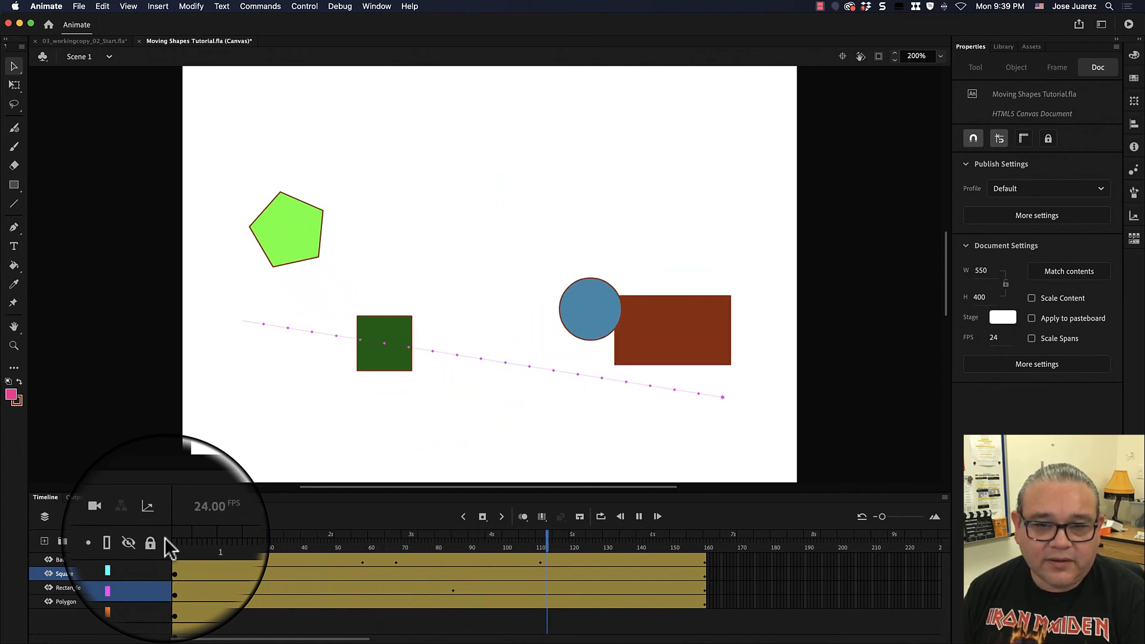
- Try resizing the Ball tween's span to shorter and longer lengths, undoing the changes
click(740, 567)
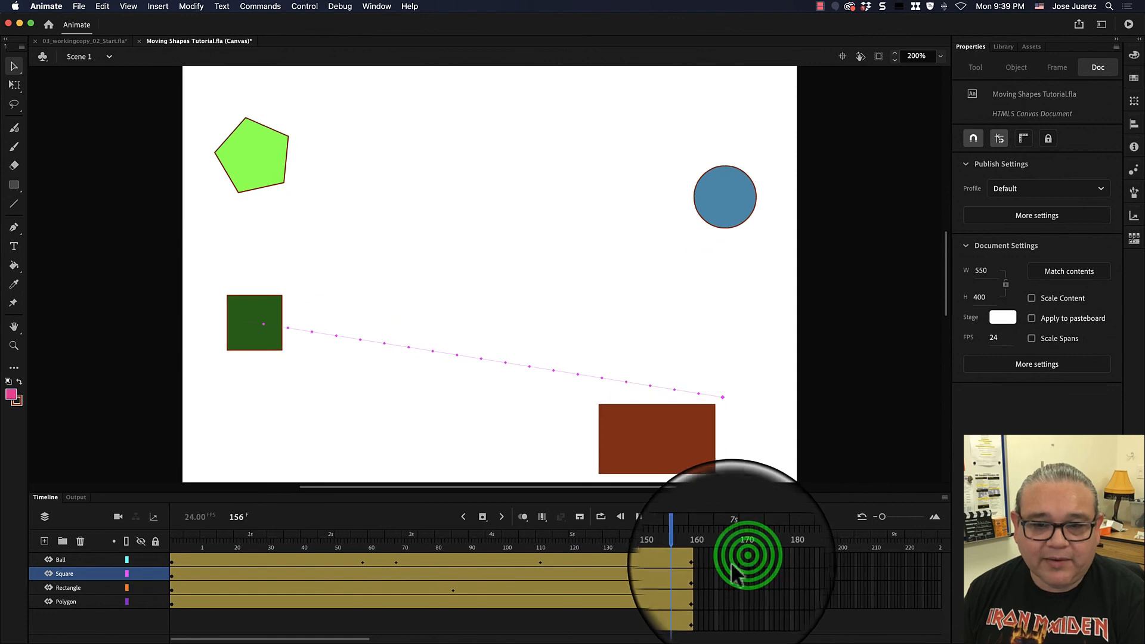
drag(706, 560, 424, 561)
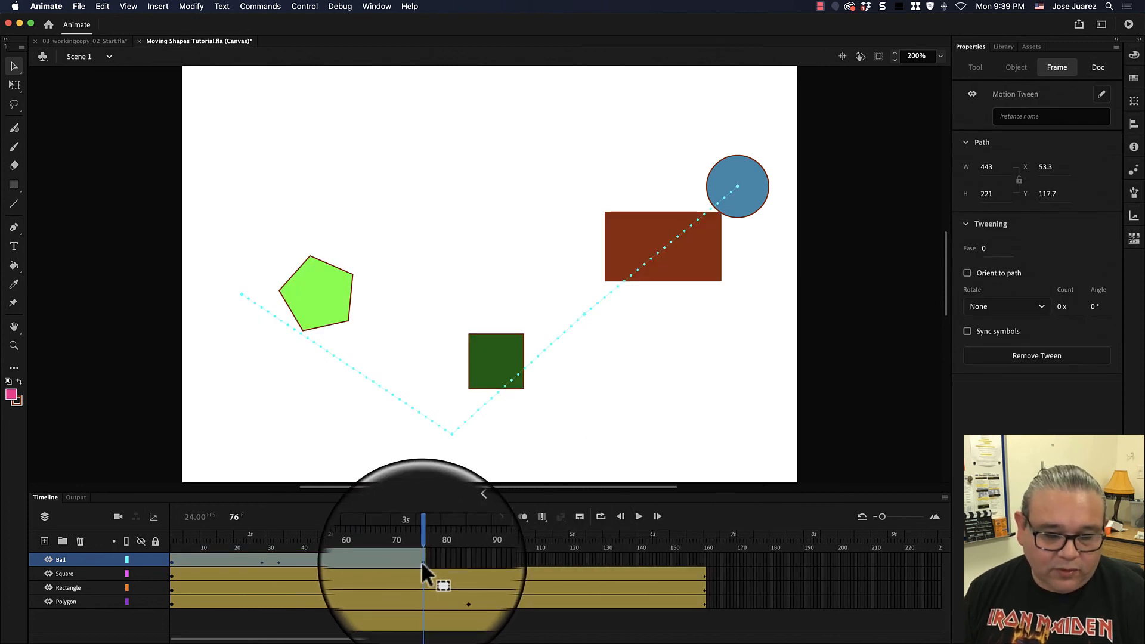
drag(424, 561, 699, 559)
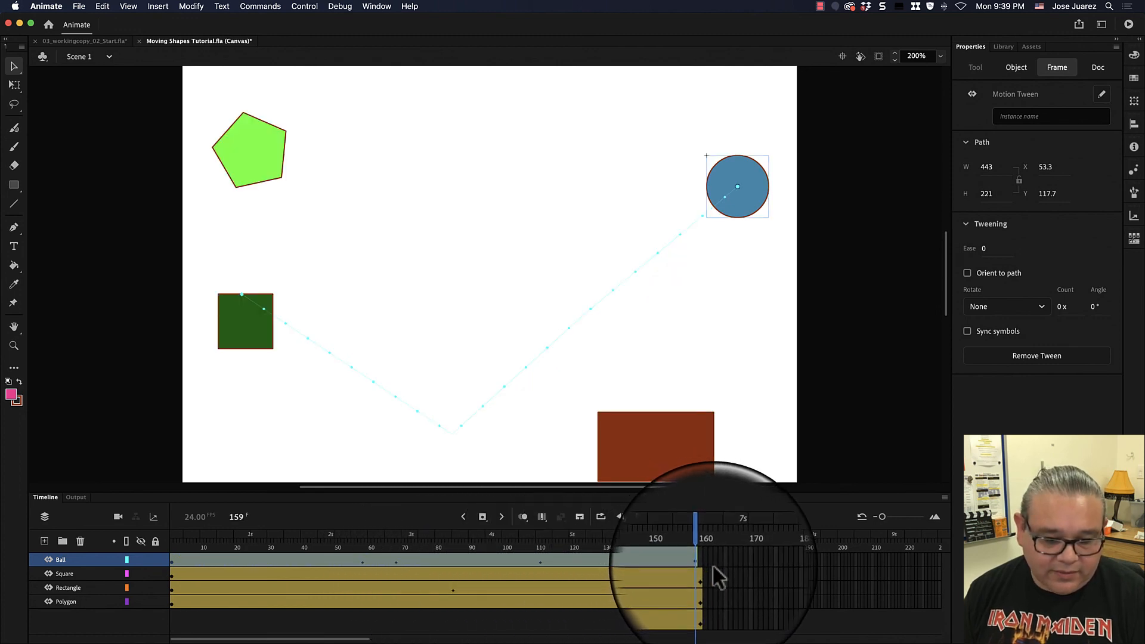
click(712, 563)
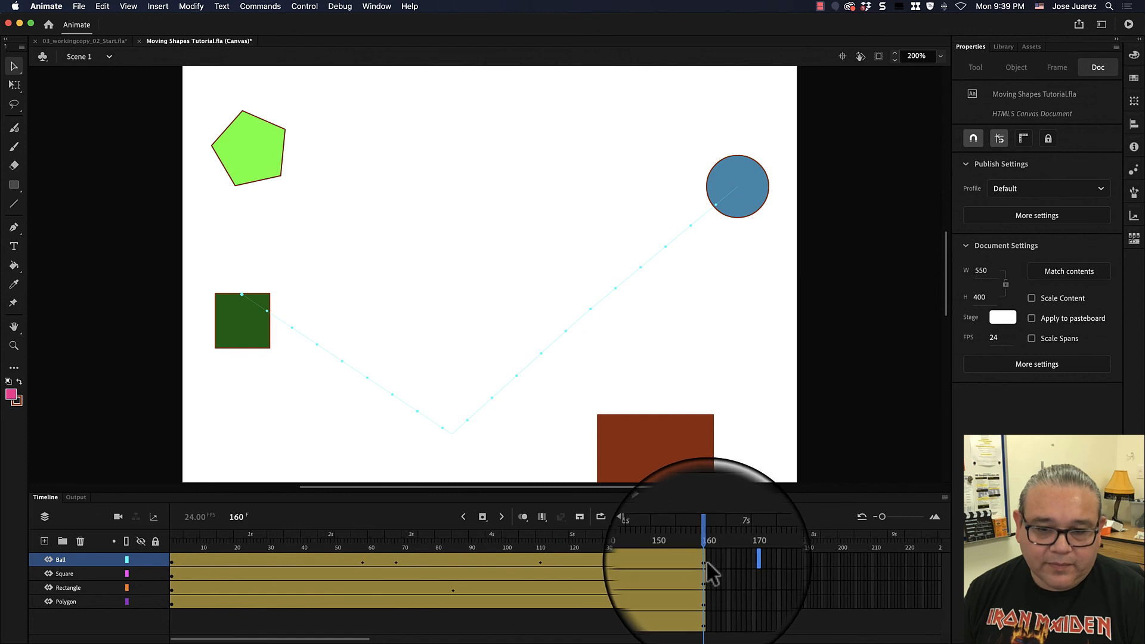
key(super+z)
drag(706, 560, 401, 553)
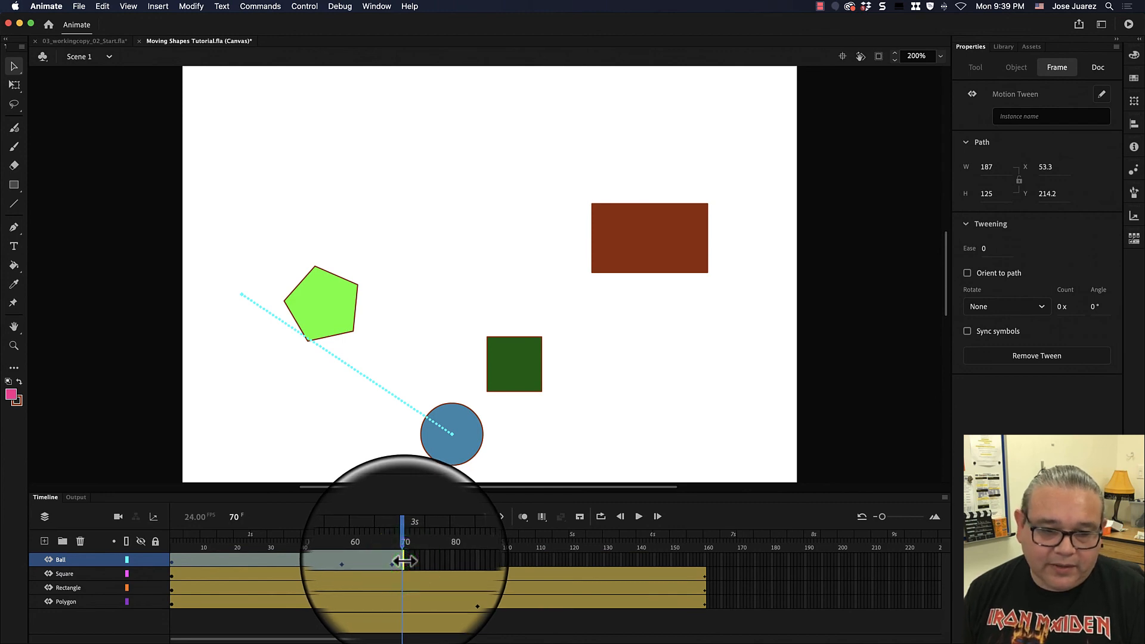
drag(404, 561, 432, 560)
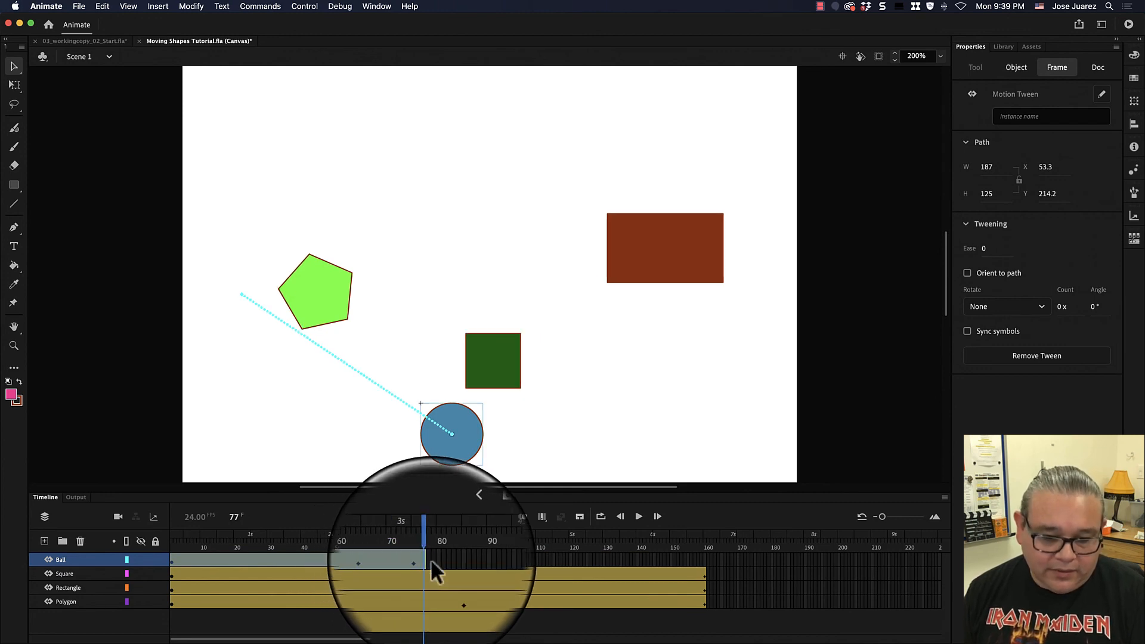
key(super+z)
key(super+z)
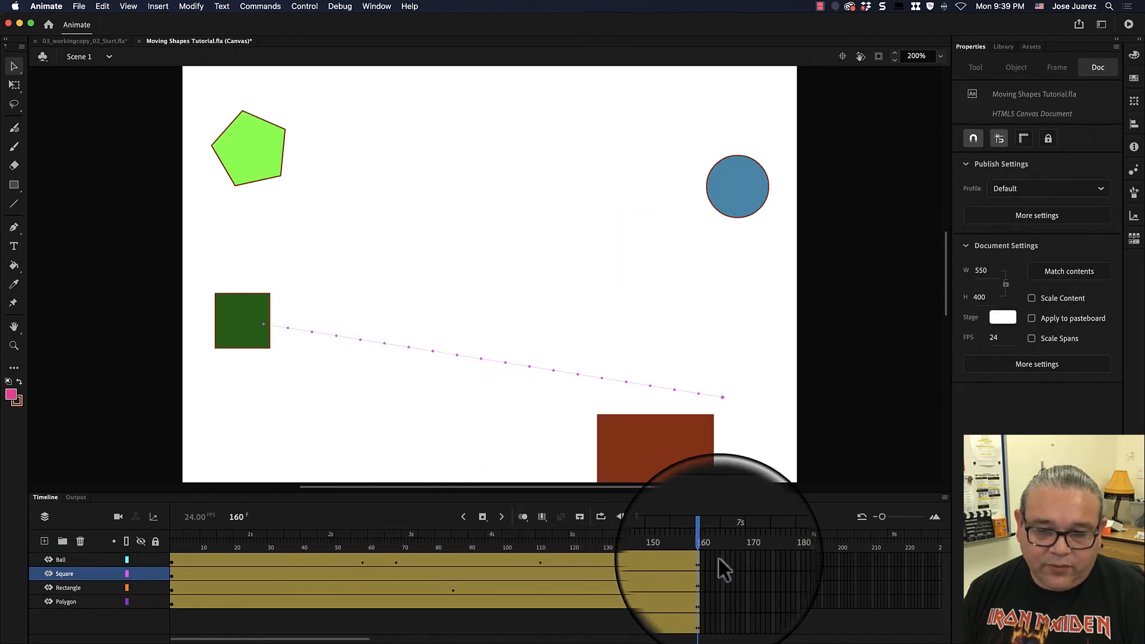
- Shorten the Ball tween's span so it ends around frame 70
drag(704, 559, 401, 558)
click(419, 560)
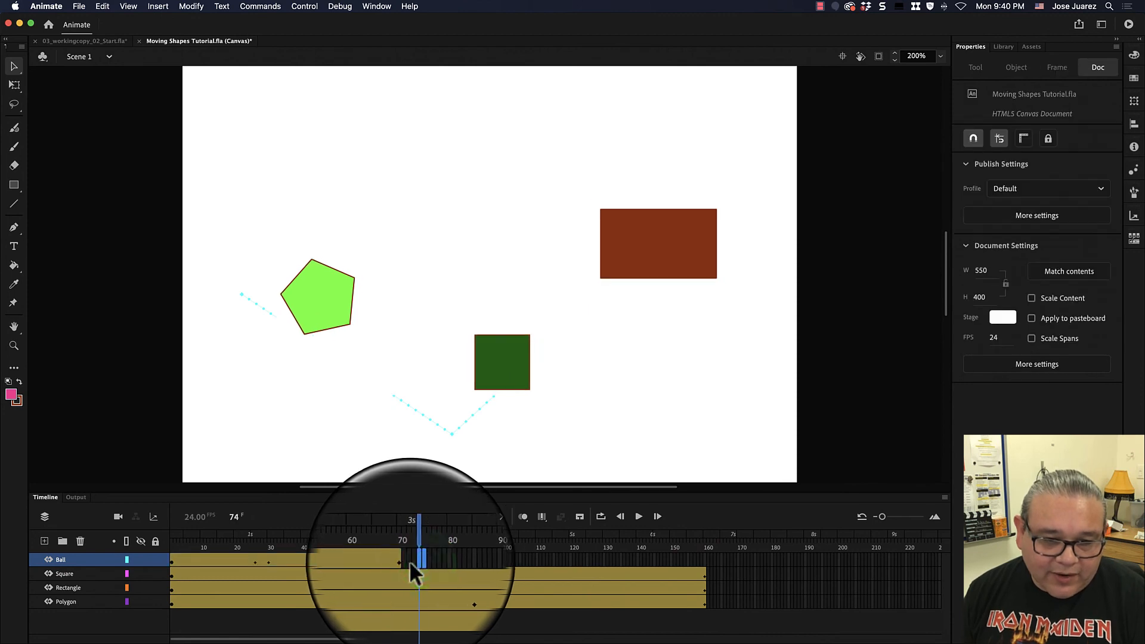
click(406, 562)
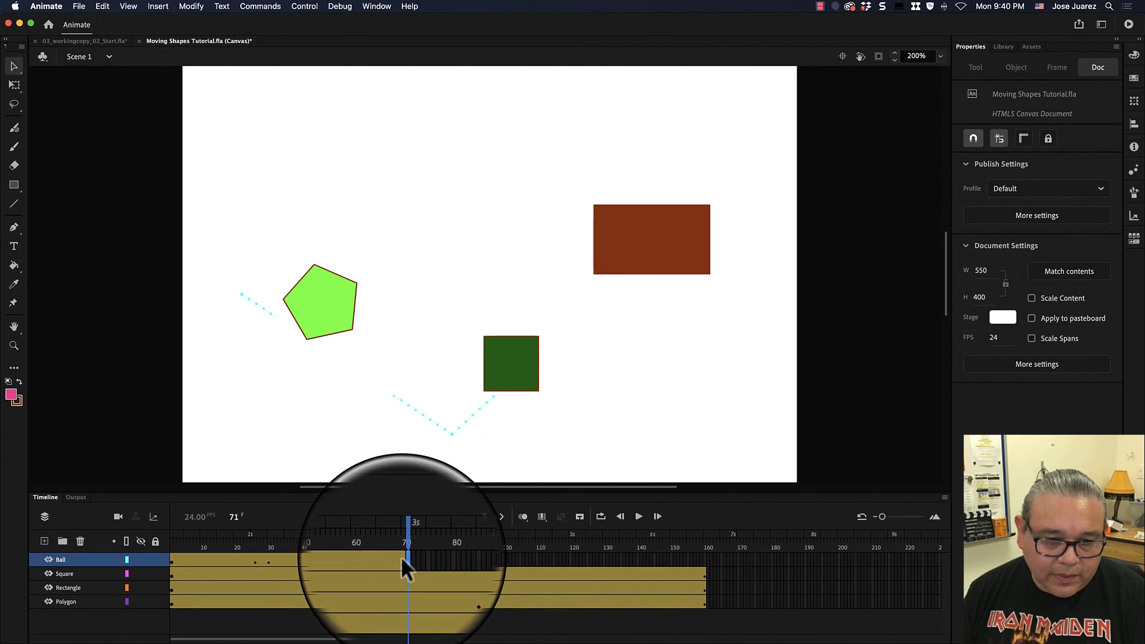
click(404, 559)
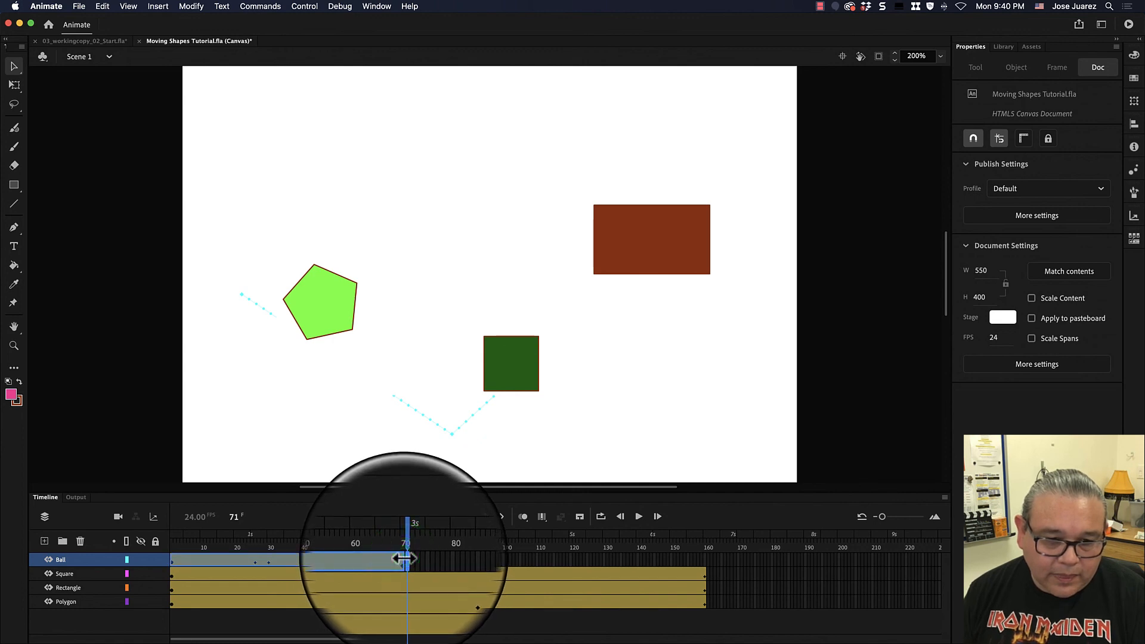
- Extend the Ball tween back to frame 160 and play the animation from frame 1
drag(405, 558, 708, 568)
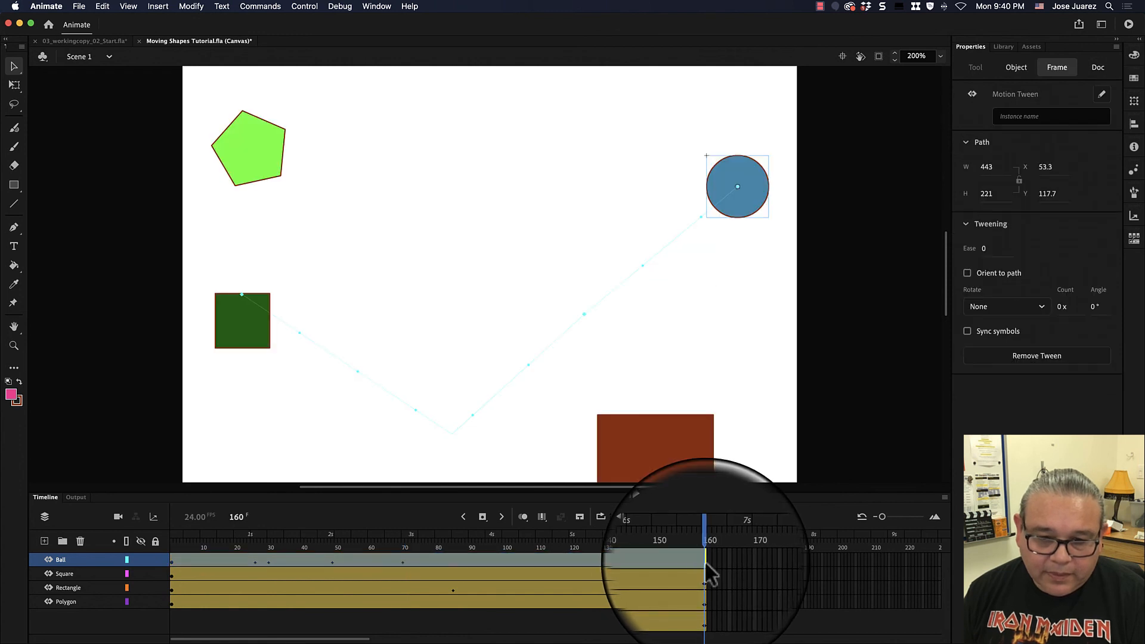
drag(435, 546, 170, 543)
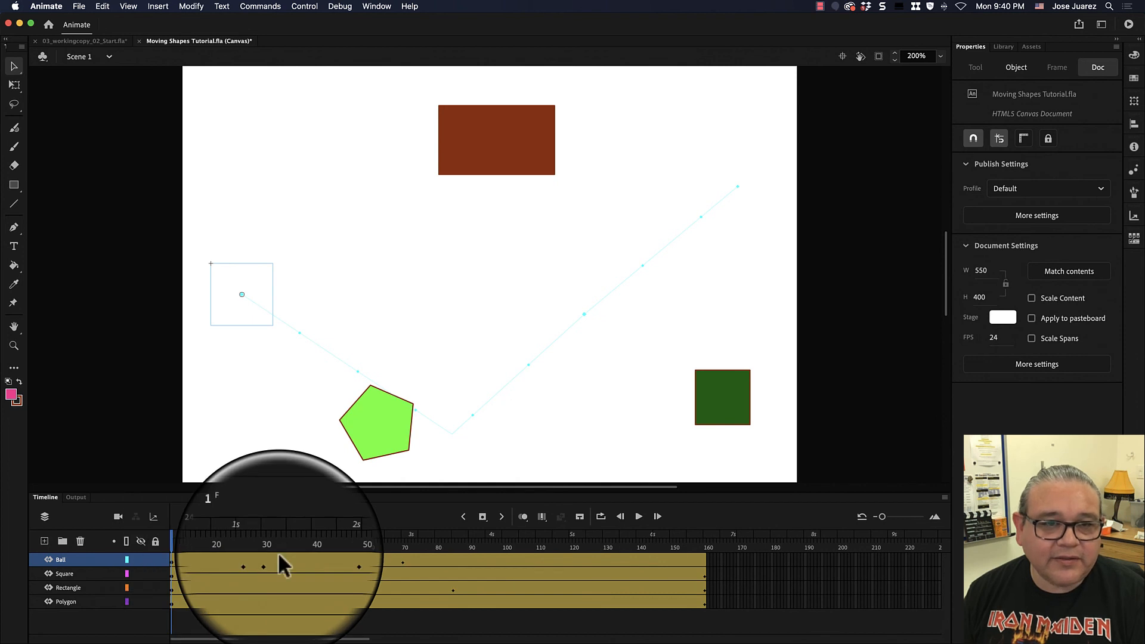
click(638, 516)
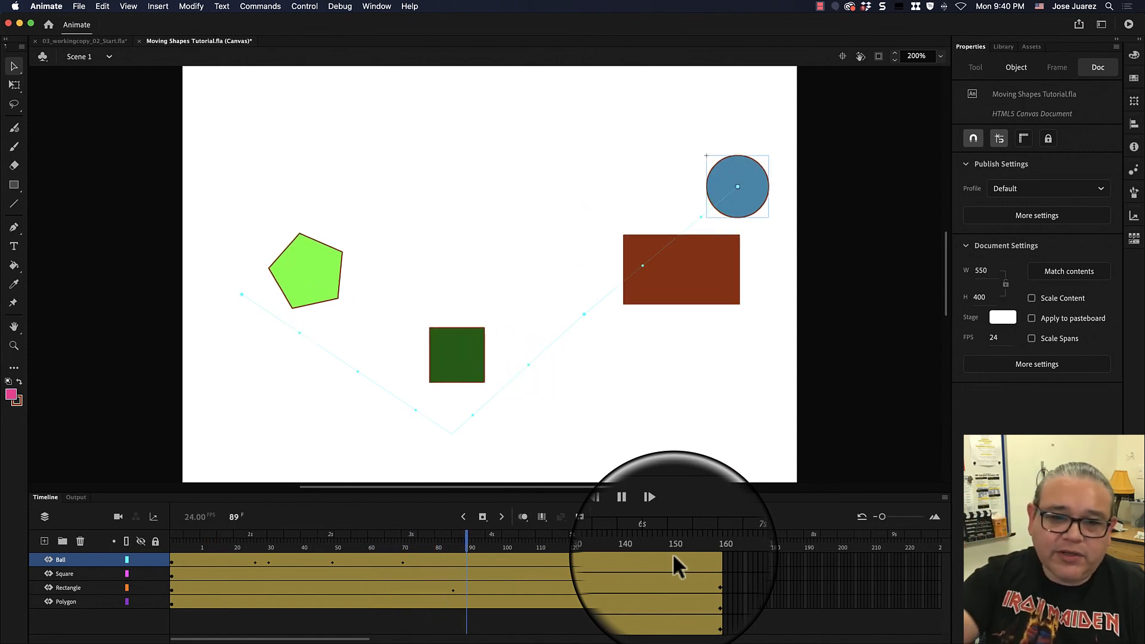
click(638, 517)
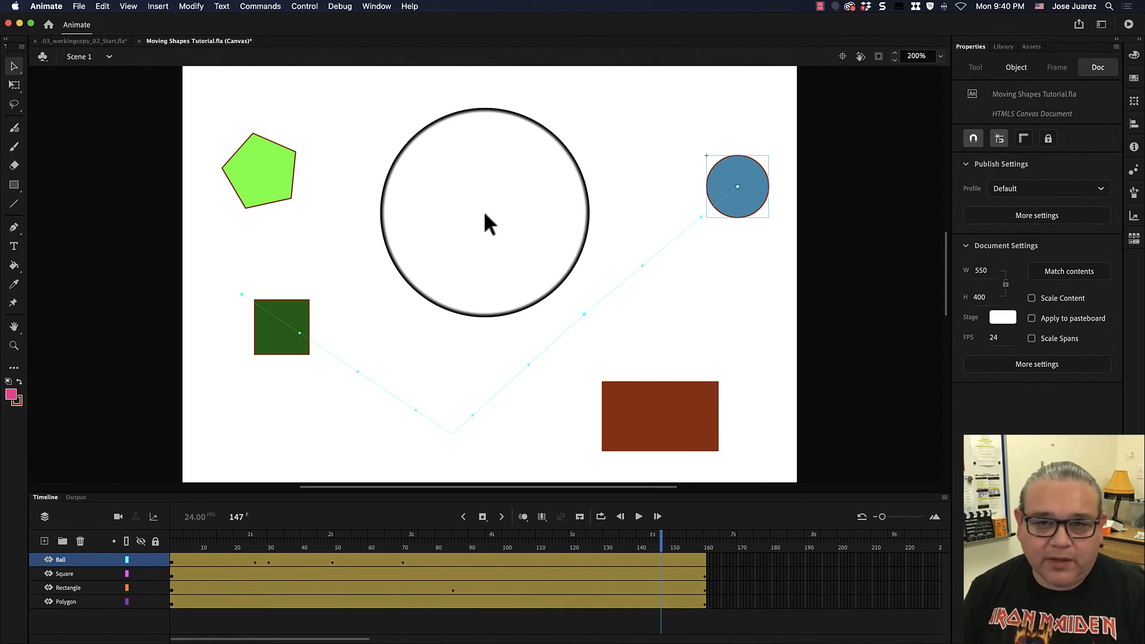
click(662, 548)
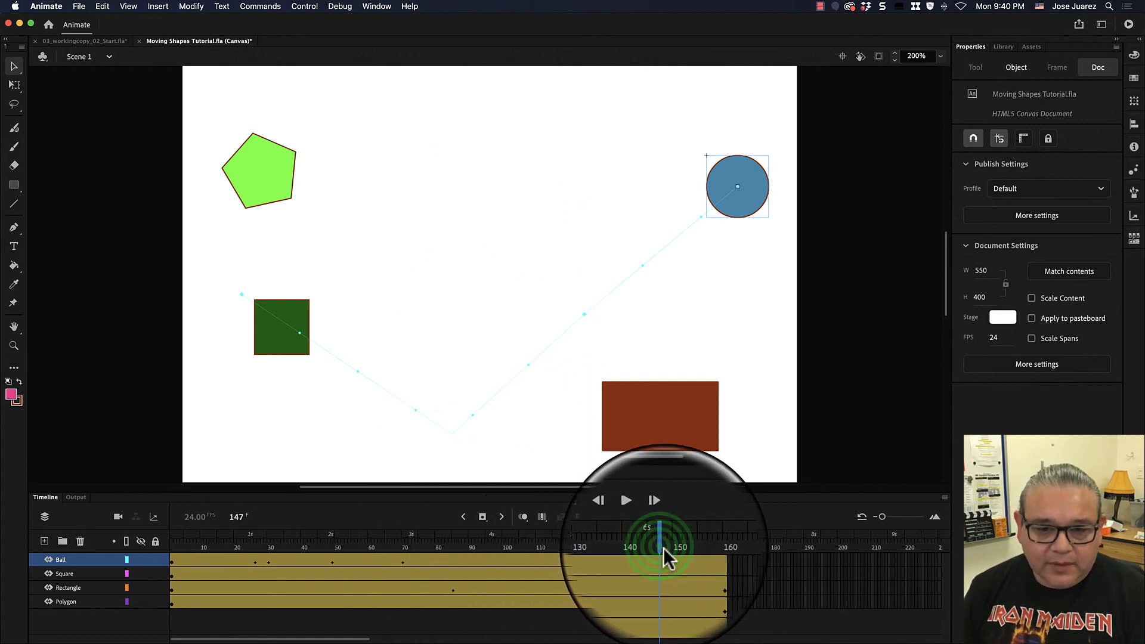
drag(663, 547, 617, 546)
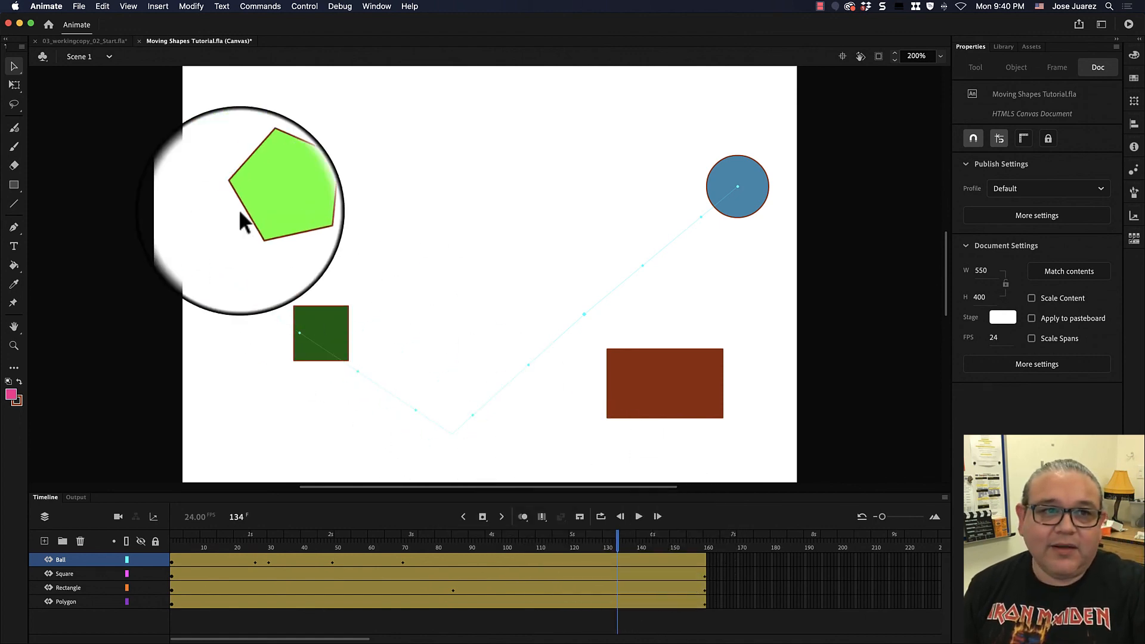
- Switch to the city skyline file and save it
click(108, 43)
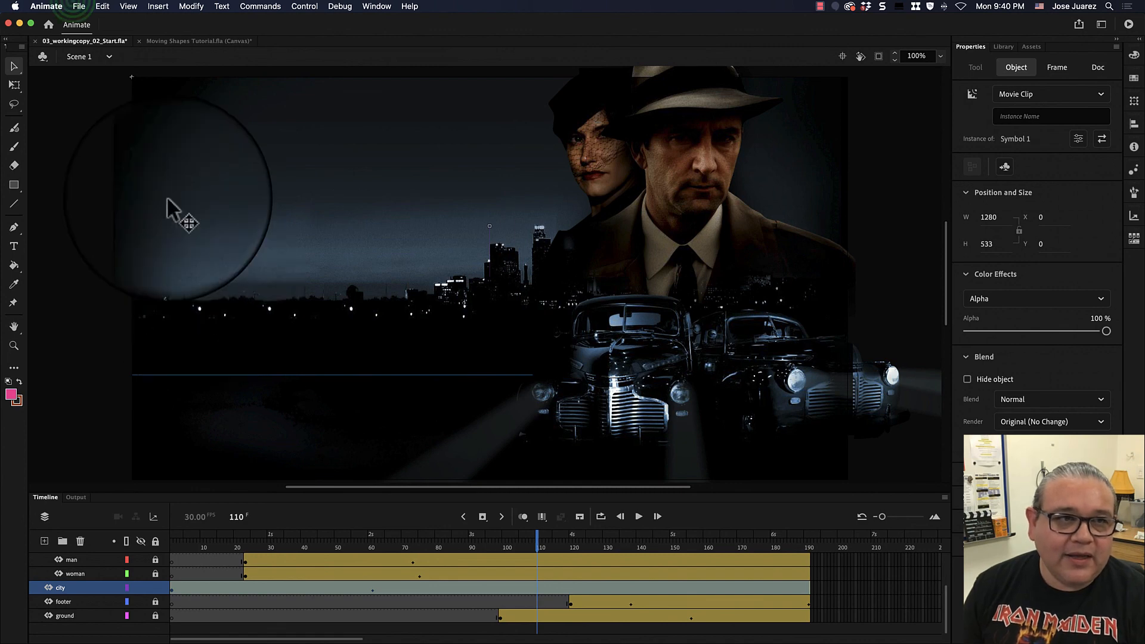
click(79, 6)
click(114, 102)
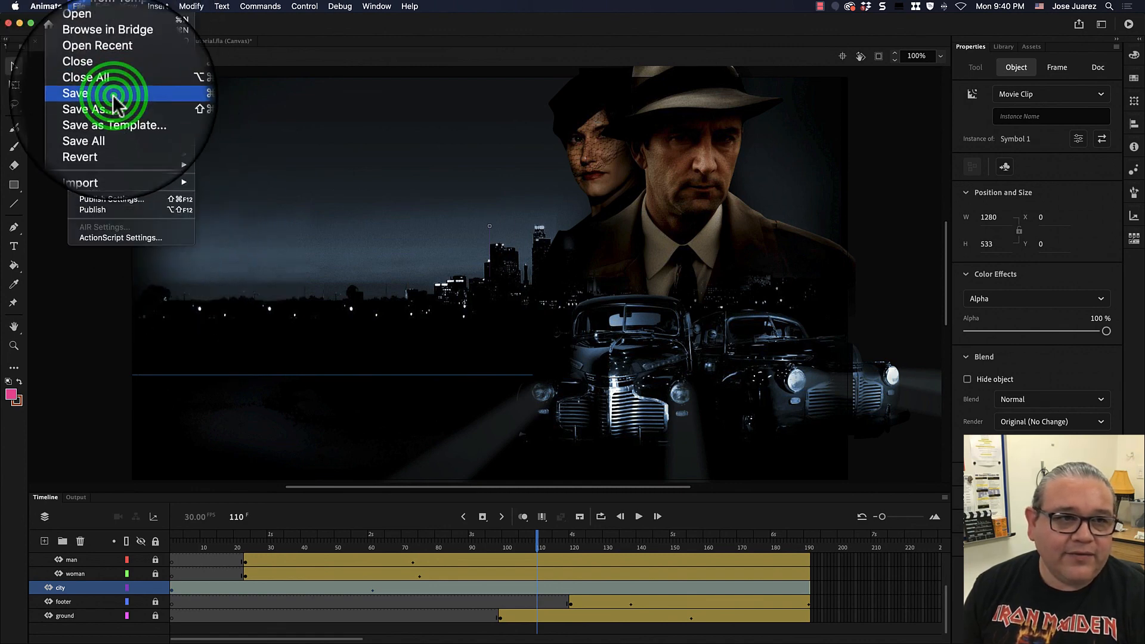
click(101, 7)
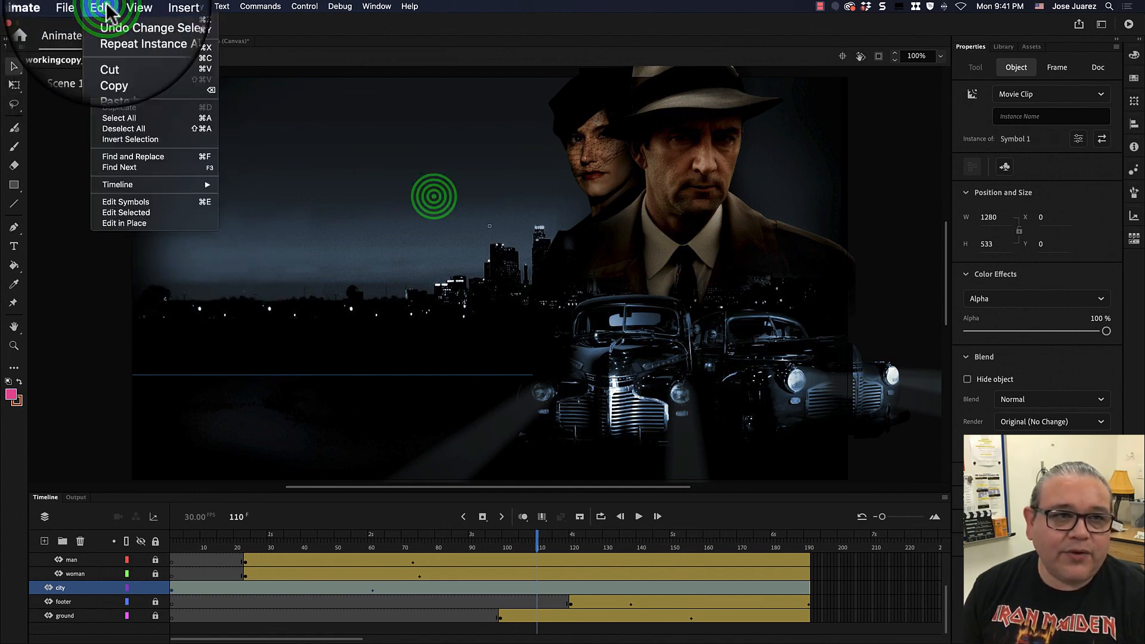
click(434, 196)
- Switch to the Moving Shapes Tutorial file and save it
click(224, 41)
click(102, 6)
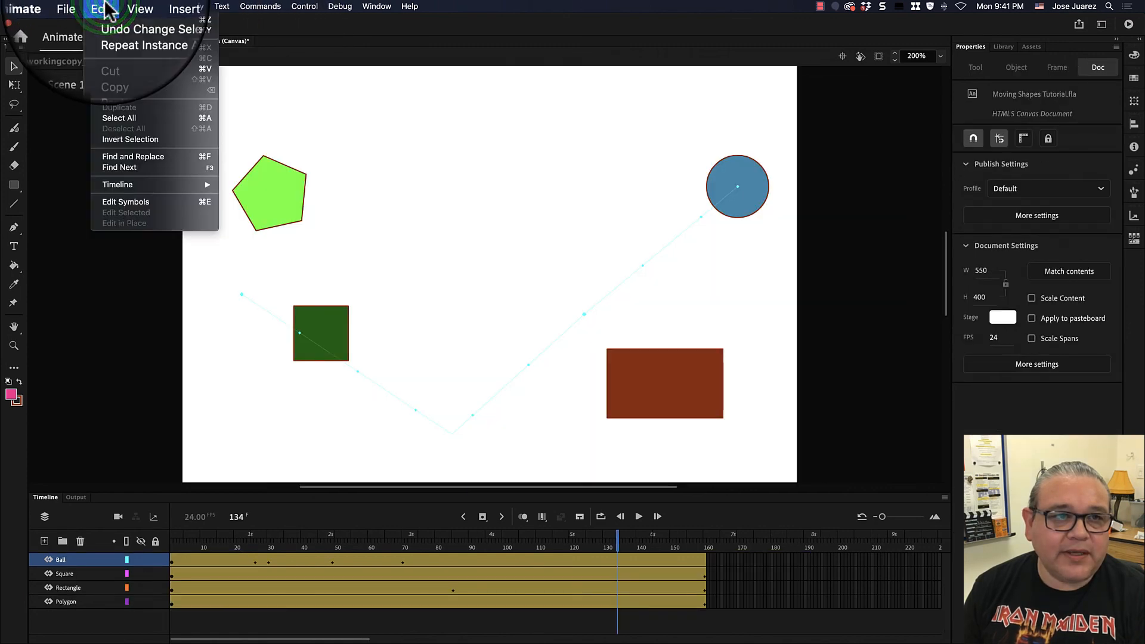
mouse_move(79, 7)
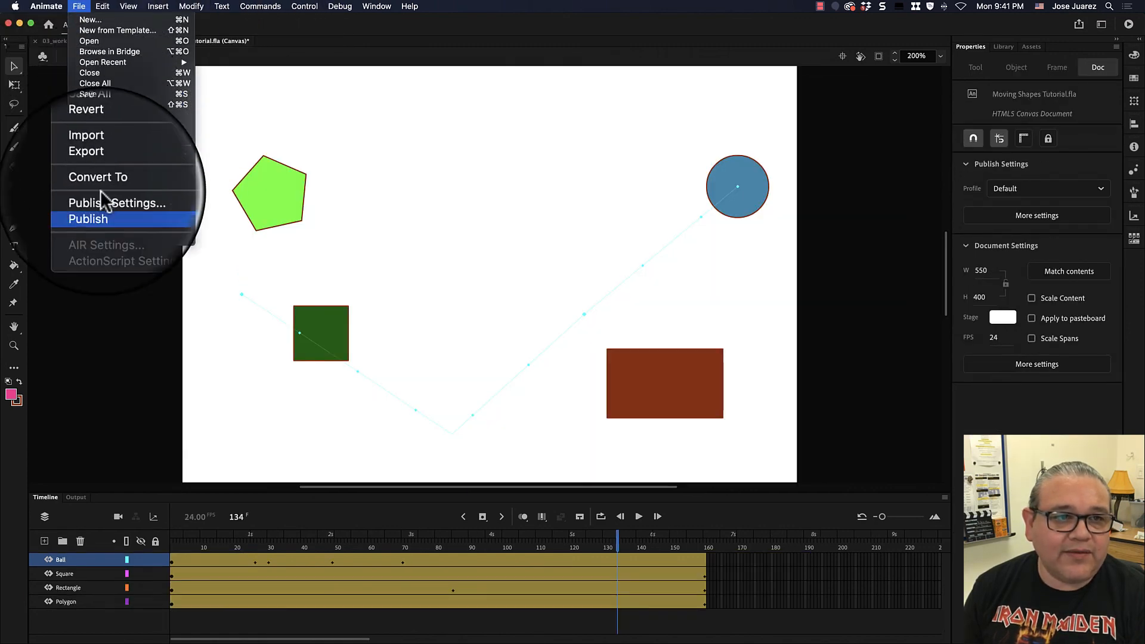
click(89, 94)
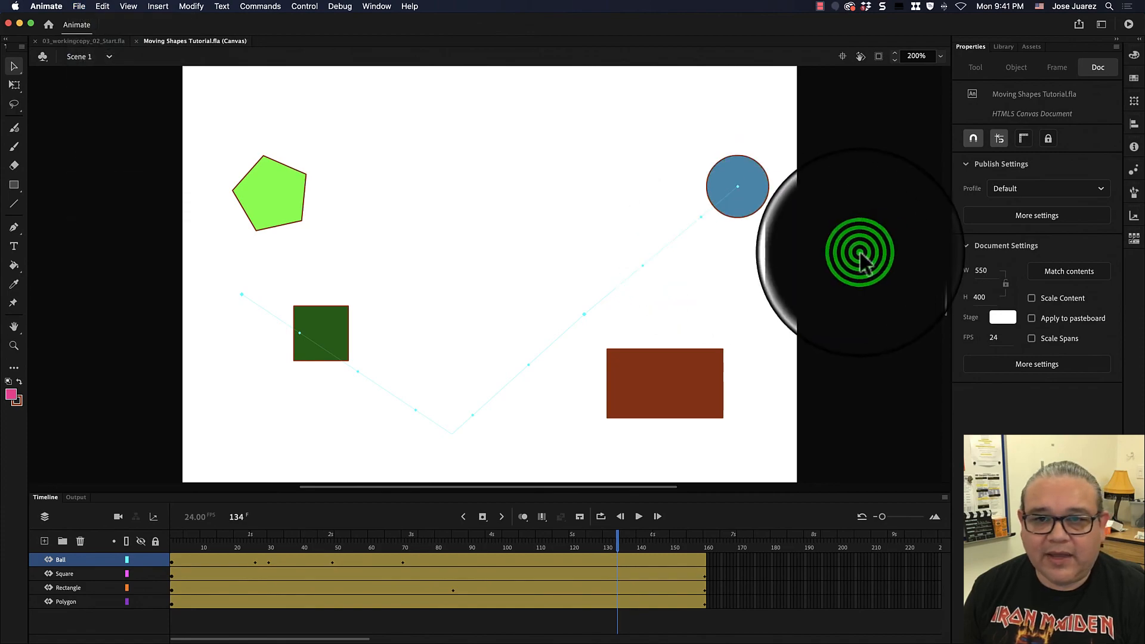